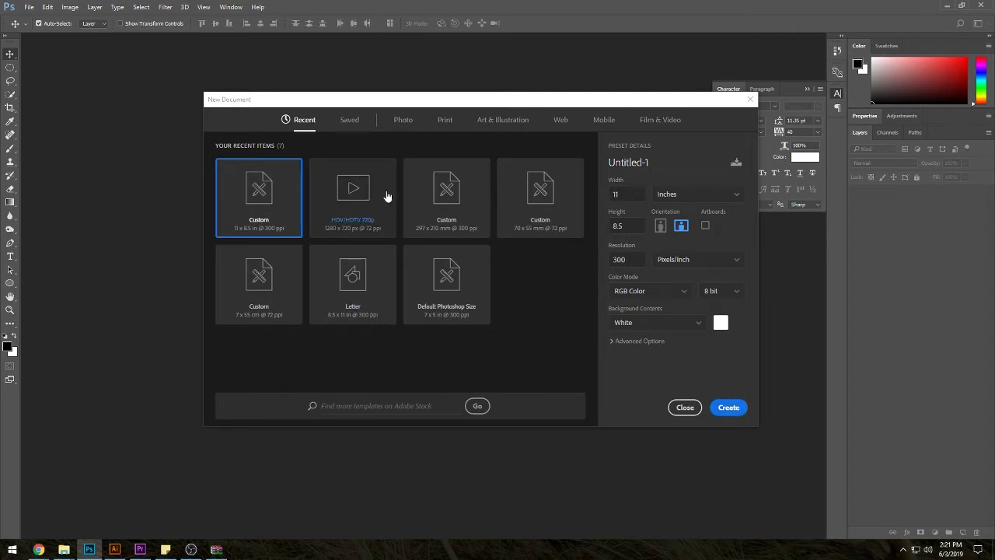
Create a new blank white document from the 11 × 8.5 in, 300 ppi preset
left_click(386, 194)
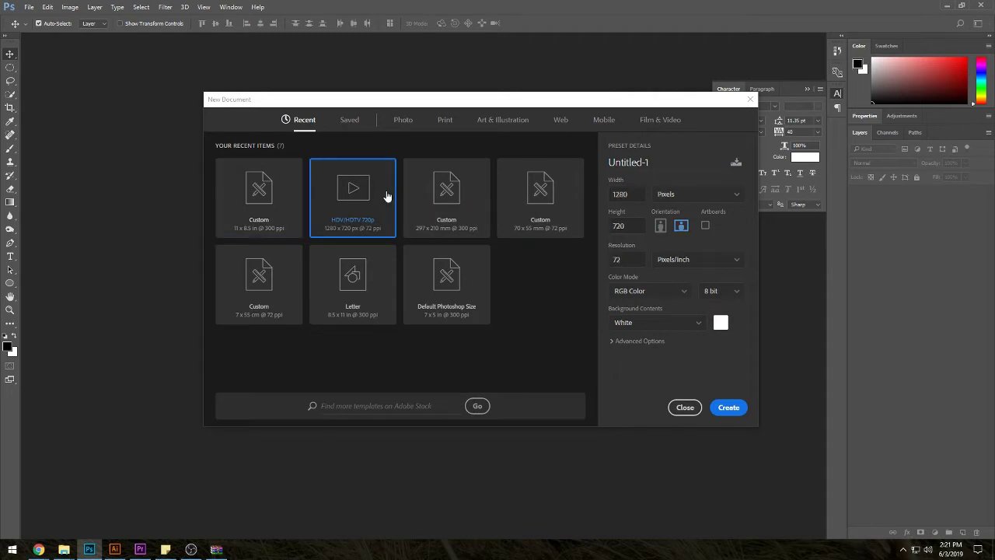
left_click(246, 212)
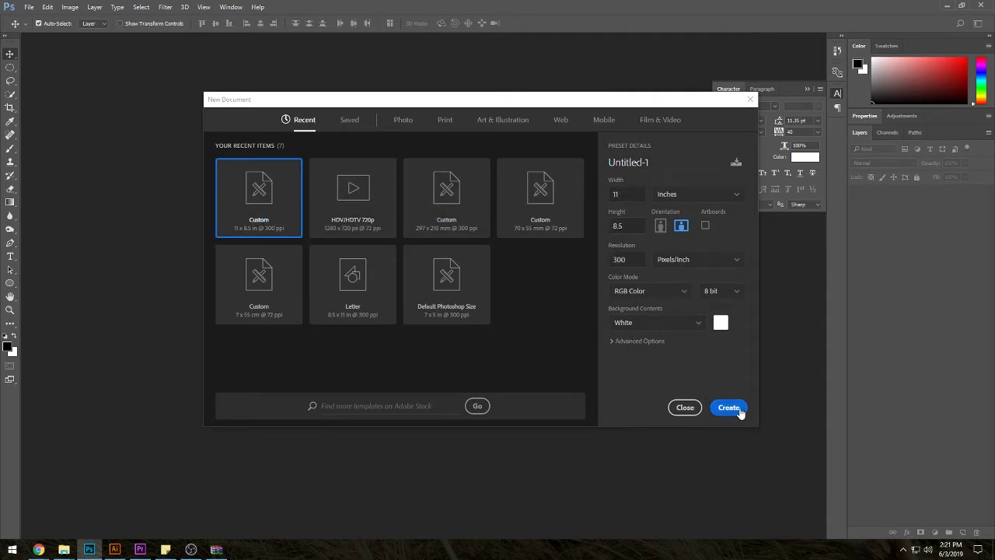
left_click(738, 411)
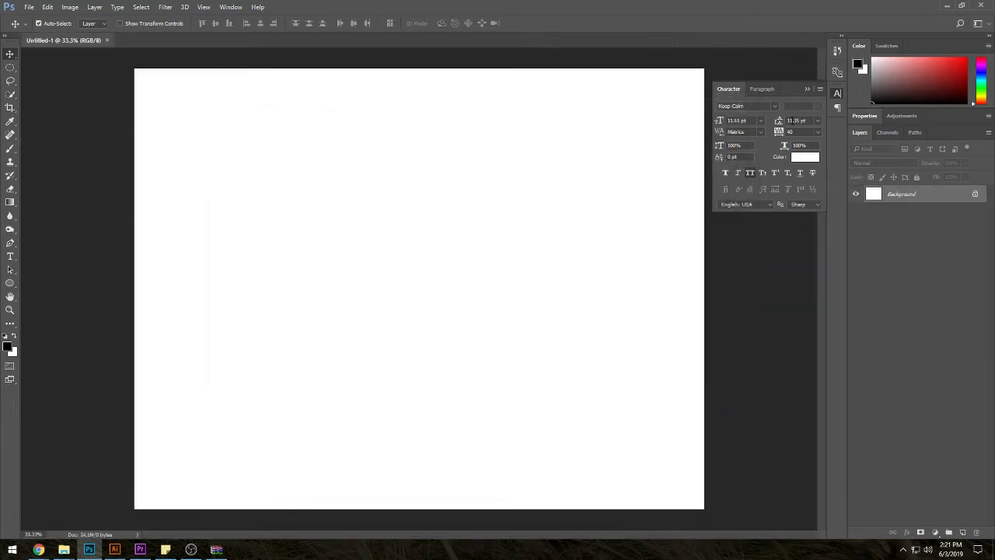
Draw a large circle with a black 40 px outline and duplicate its layer
left_click(806, 91)
key("ctrl+0")
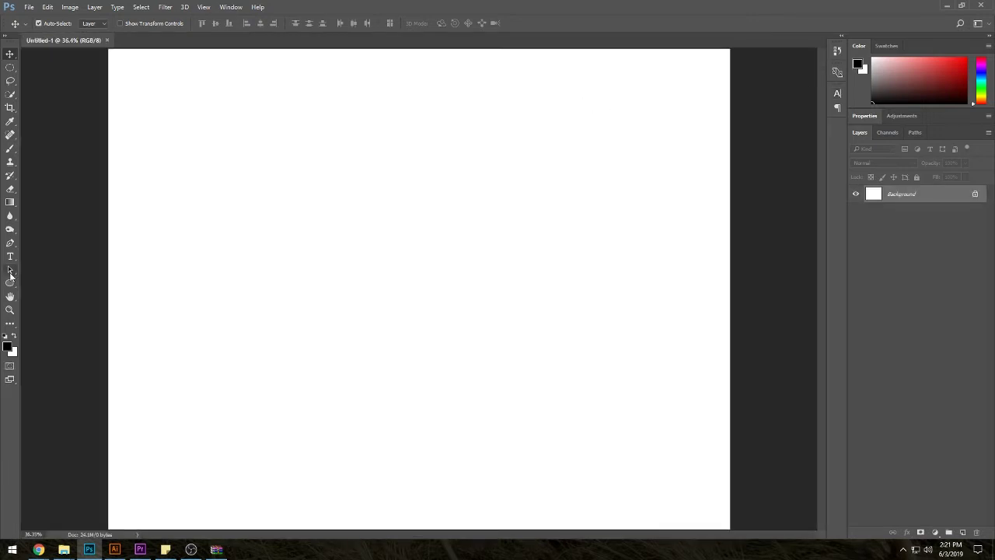
left_click(10, 283)
left_click_drag(311, 90, 688, 516)
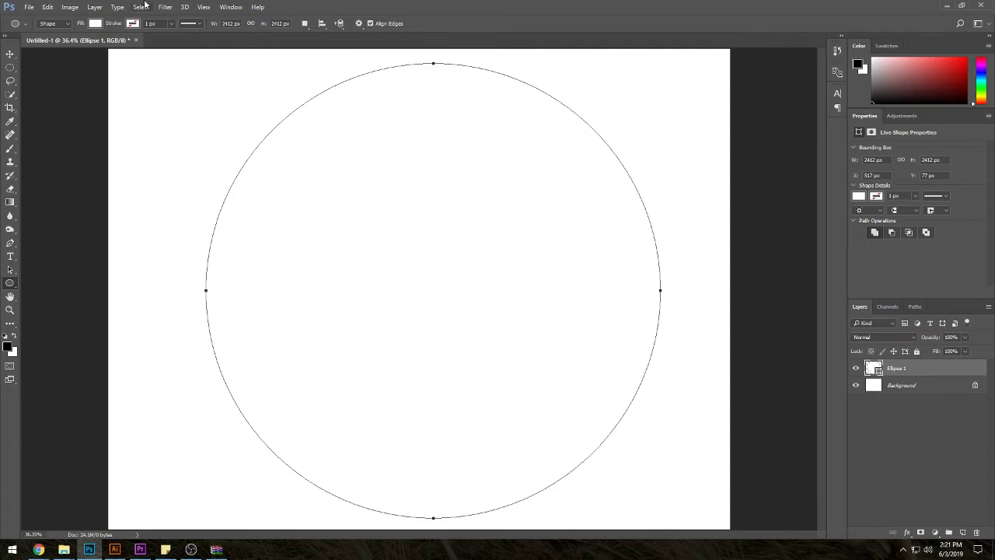
left_click(132, 23)
left_click(107, 76)
left_click(173, 23)
left_click_drag(174, 37, 178, 37)
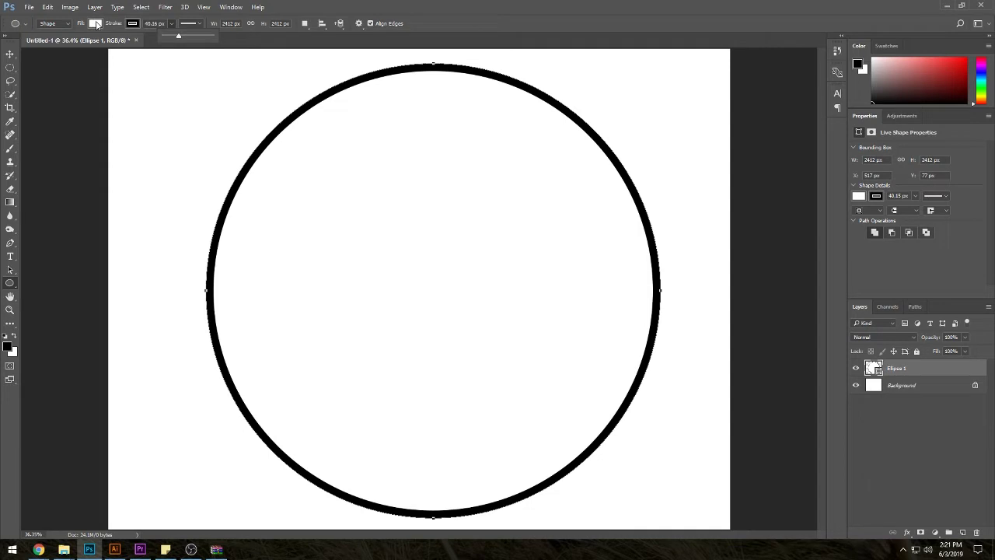
key("v")
key("ctrl+j")
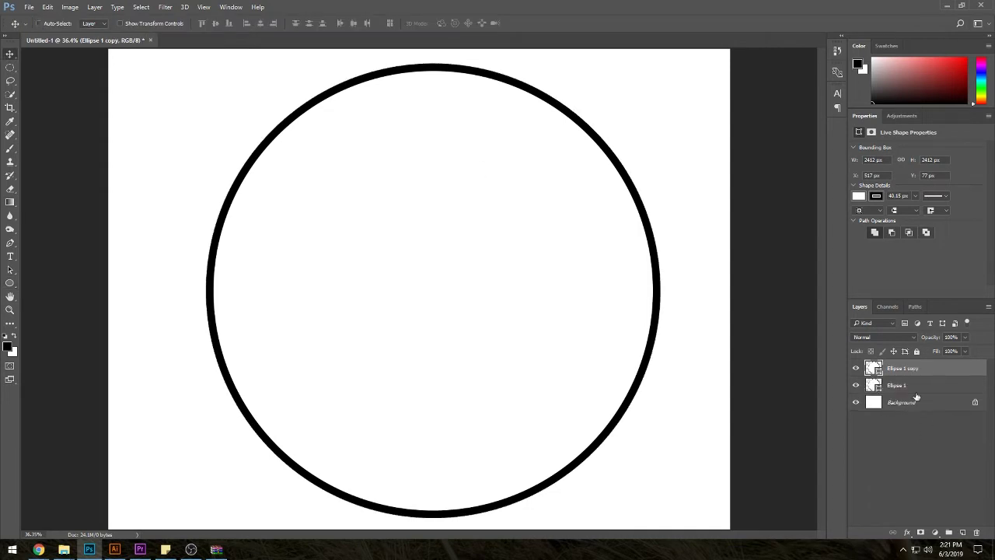
Give the original Ellipse 1 circle a white fill
left_click(906, 384)
key("u")
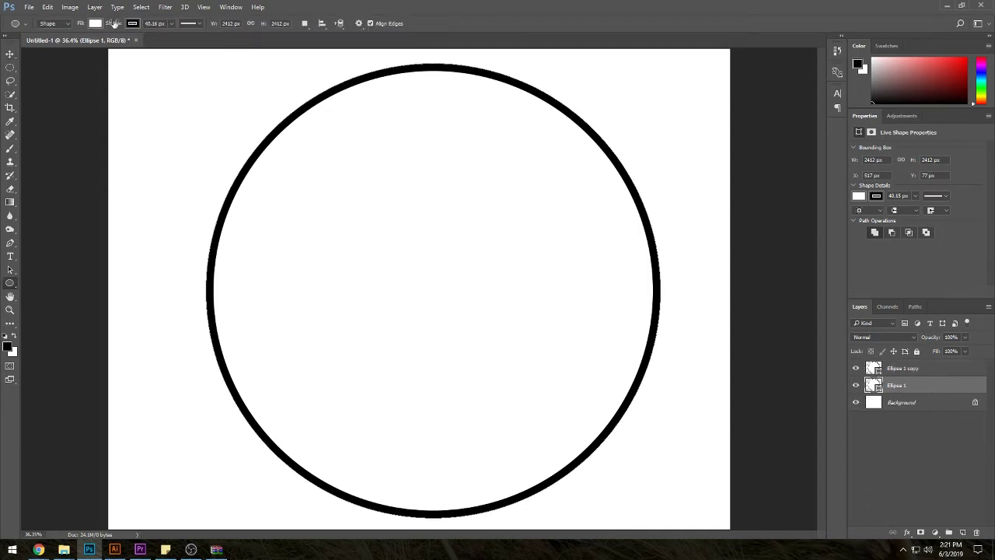
left_click(95, 23)
left_click(50, 43)
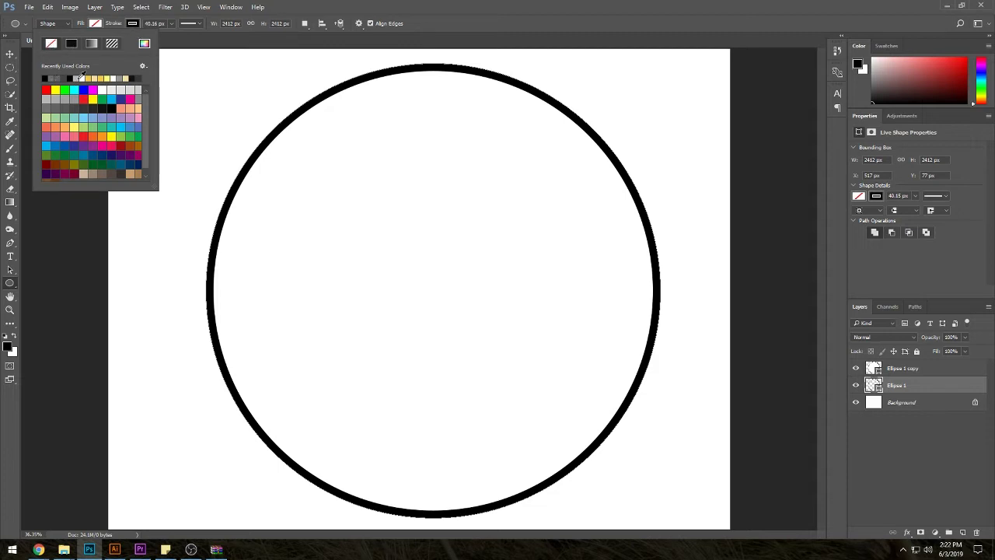
left_click(82, 77)
left_click(132, 24)
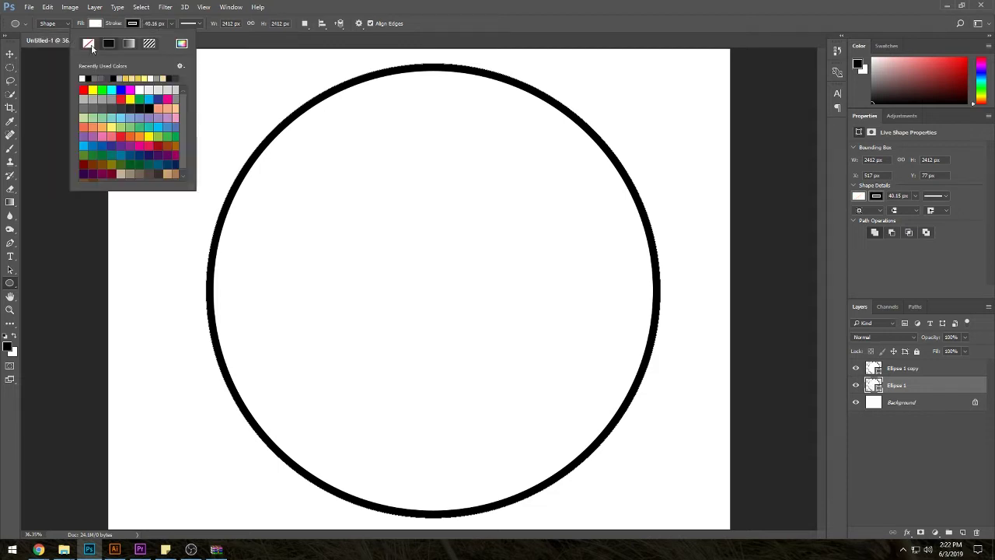
Remove the fill from the Ellipse 1 copy circle
key("v")
left_click(902, 368)
key("u")
left_click(92, 24)
left_click(51, 44)
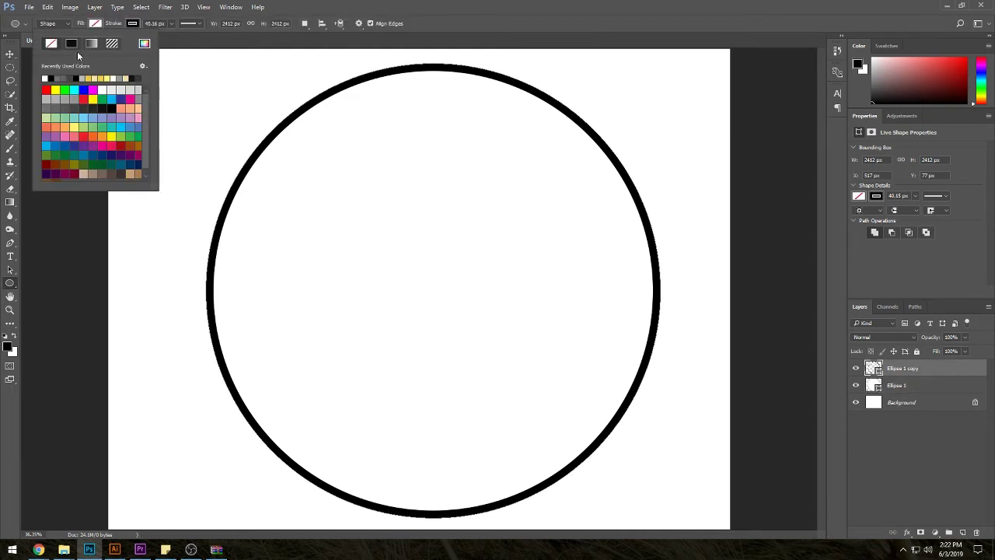
key("v")
Select both circle layers and resize them together with Free Transform
left_click(917, 387, "shift")
key("ctrl+t")
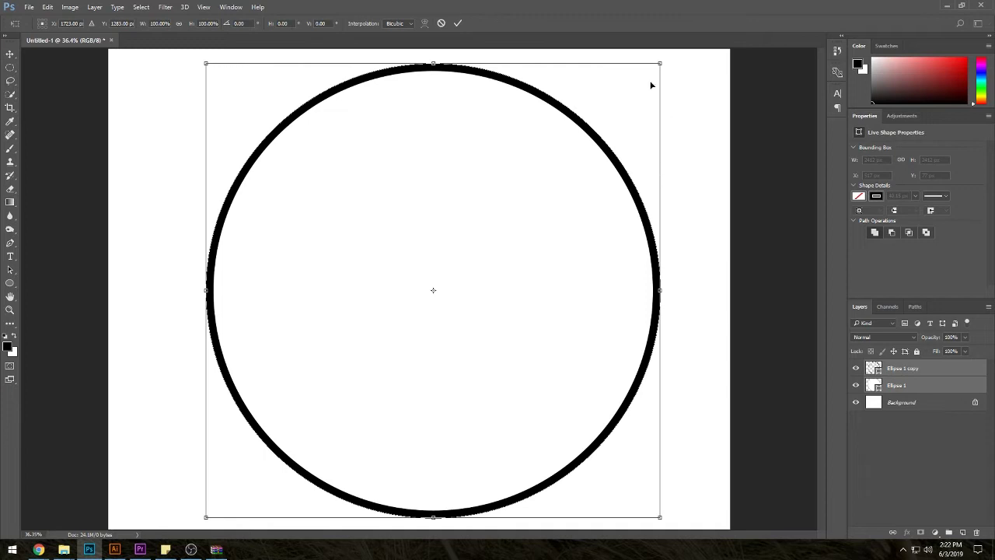
left_click_drag(660, 61, 749, 202)
key("Return")
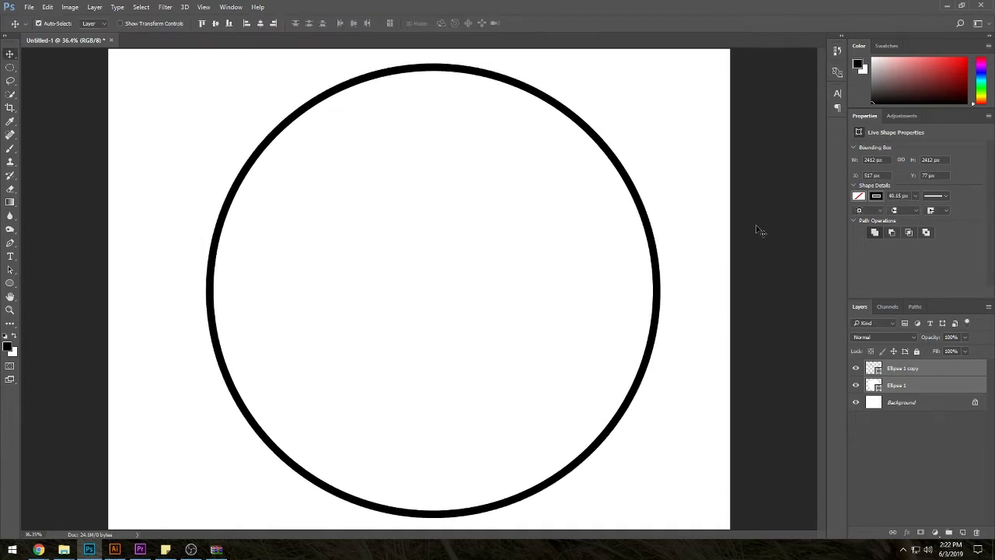
Duplicate both circles and scale the copy down into a concentric inner ring
key("ctrl+j")
key("ctrl+t")
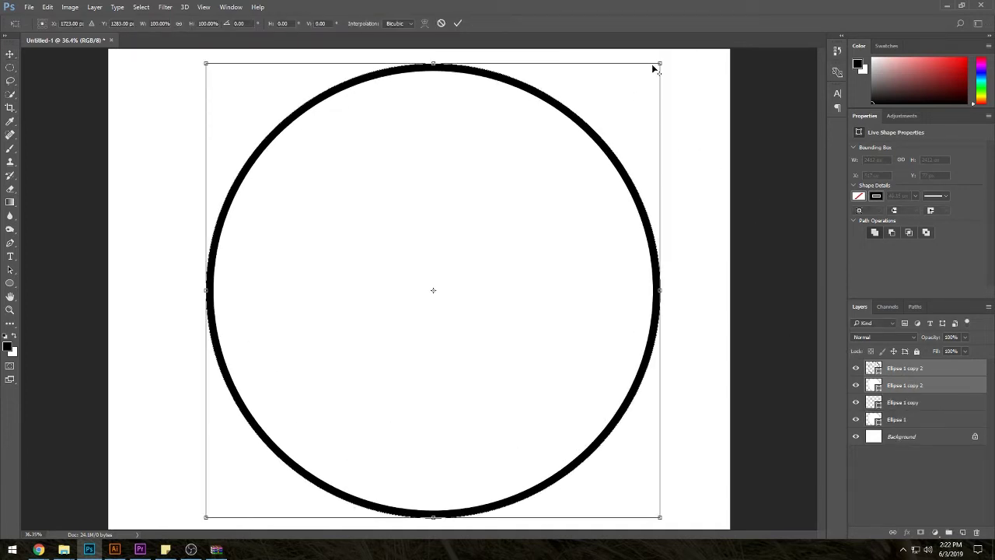
left_click_drag(659, 61, 597, 103)
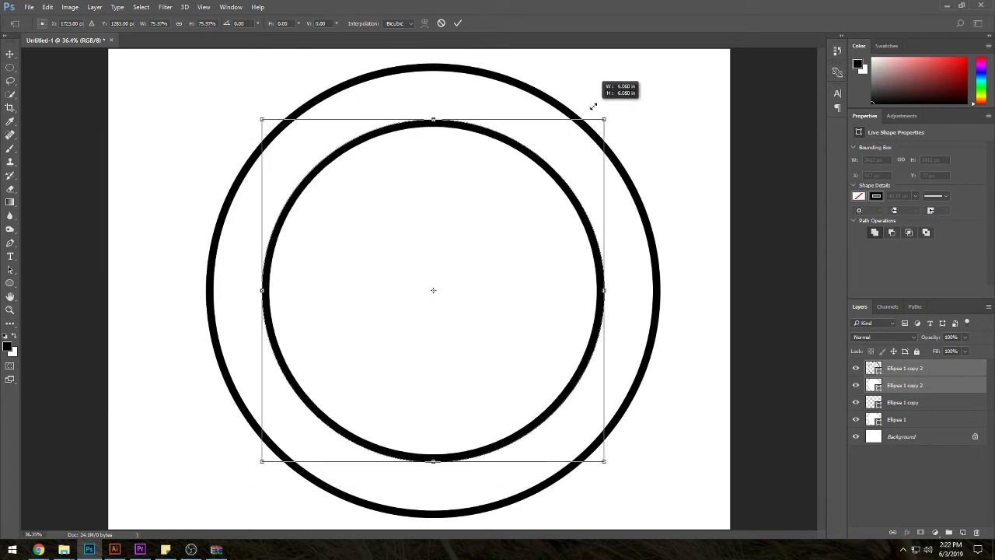
key("Return")
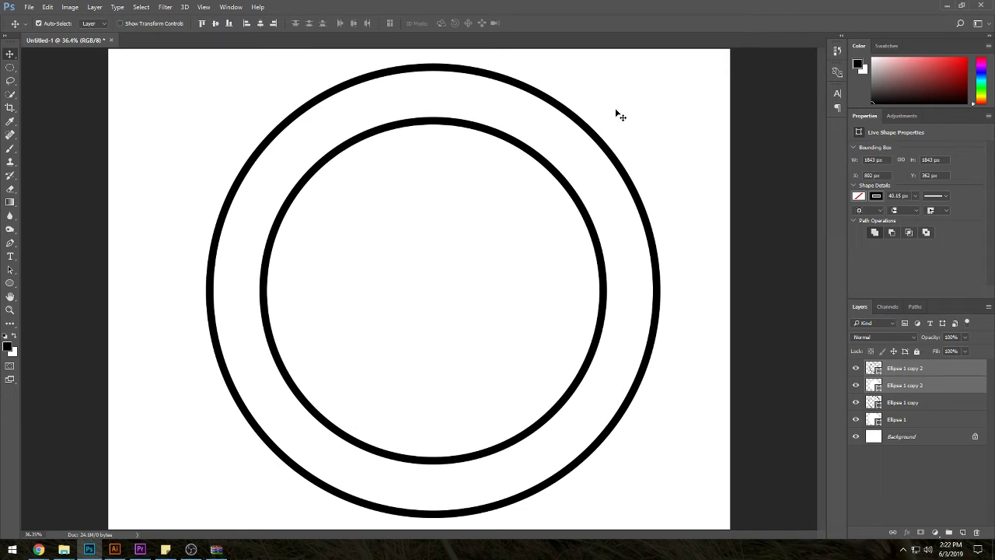
left_click(626, 115)
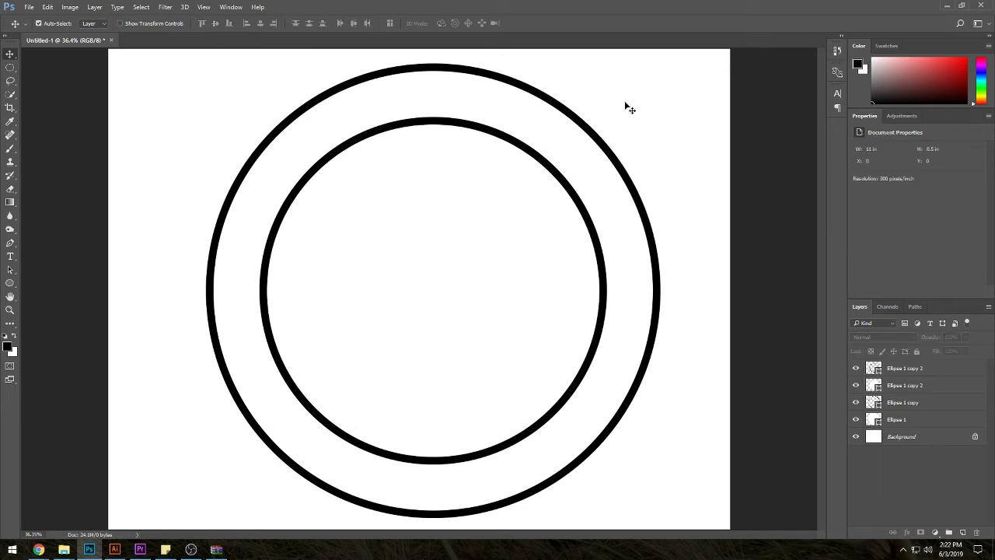
Add a Bevel & Emboss to Ellipse 1 copy, reducing its softening and size
left_click(905, 404)
right_click(906, 404)
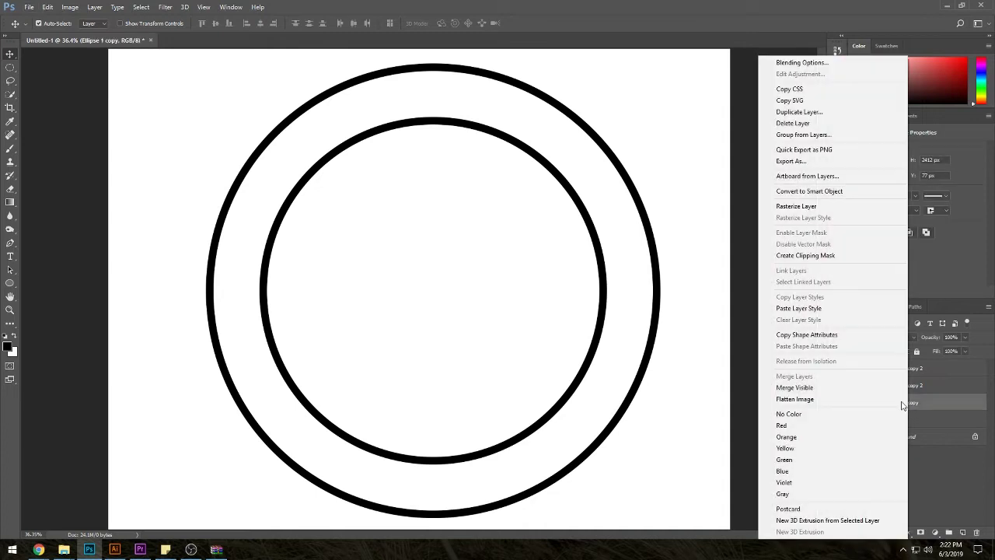
left_click(802, 63)
left_click(585, 164)
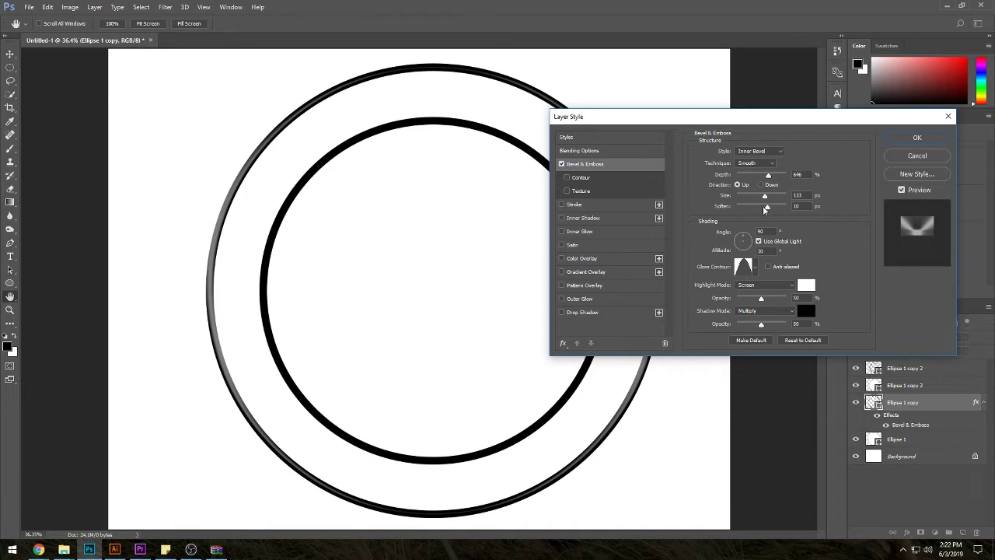
mouse_move(765, 206)
left_mouse_down()
mouse_move(741, 197)
mouse_move(766, 195)
mouse_move(782, 179)
left_mouse_up()
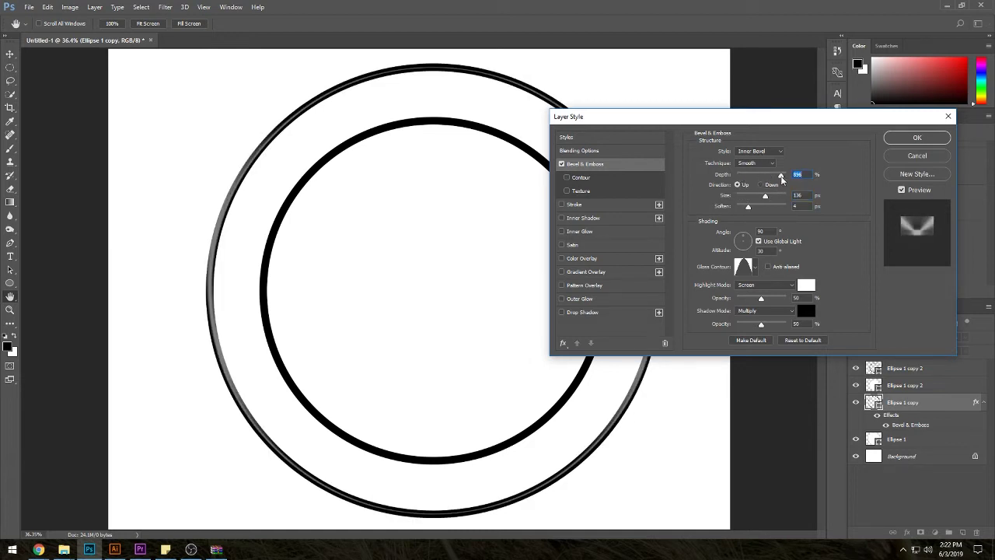
mouse_move(748, 207)
left_mouse_down()
mouse_move(736, 208)
mouse_move(758, 196)
left_mouse_up()
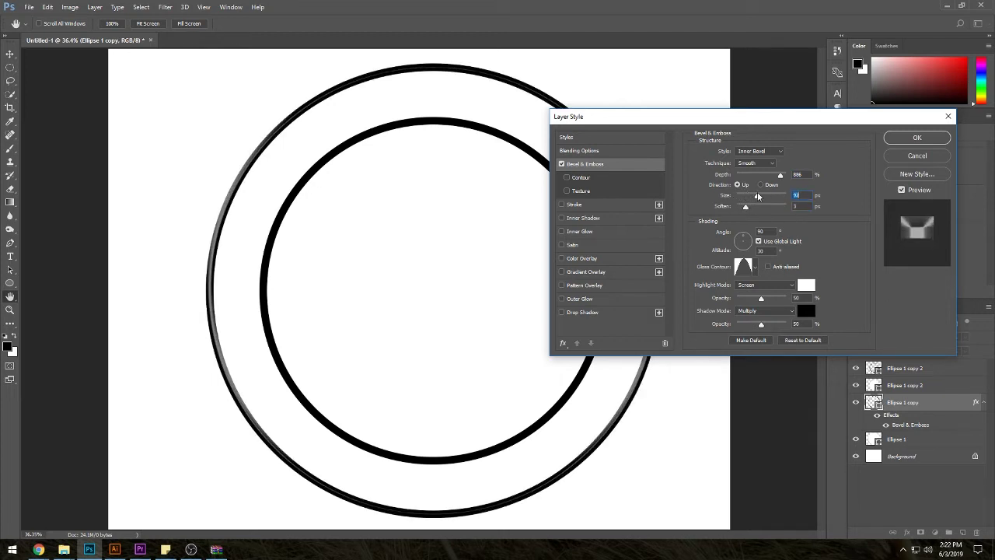
mouse_move(758, 197)
left_mouse_down()
mouse_move(781, 199)
mouse_move(749, 199)
left_mouse_up()
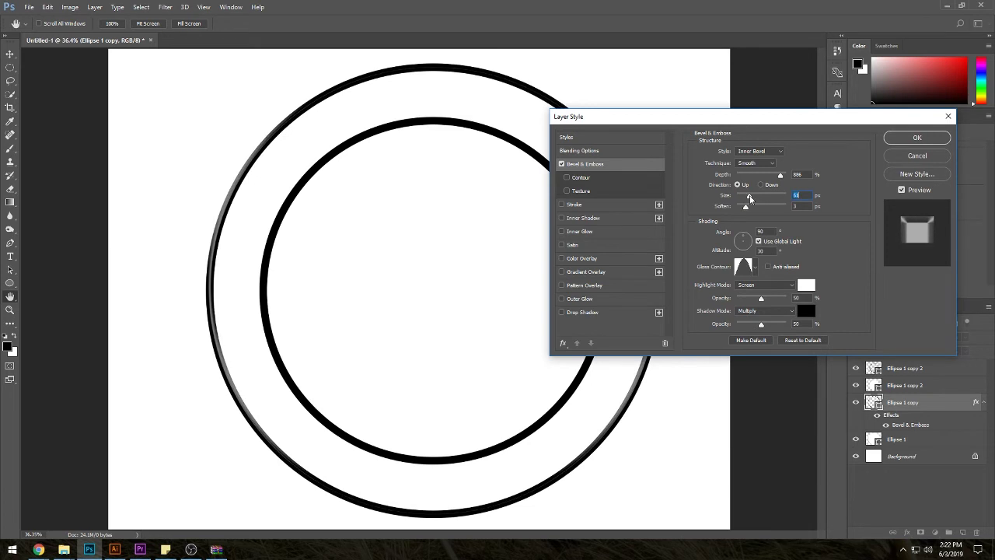
left_click(917, 136)
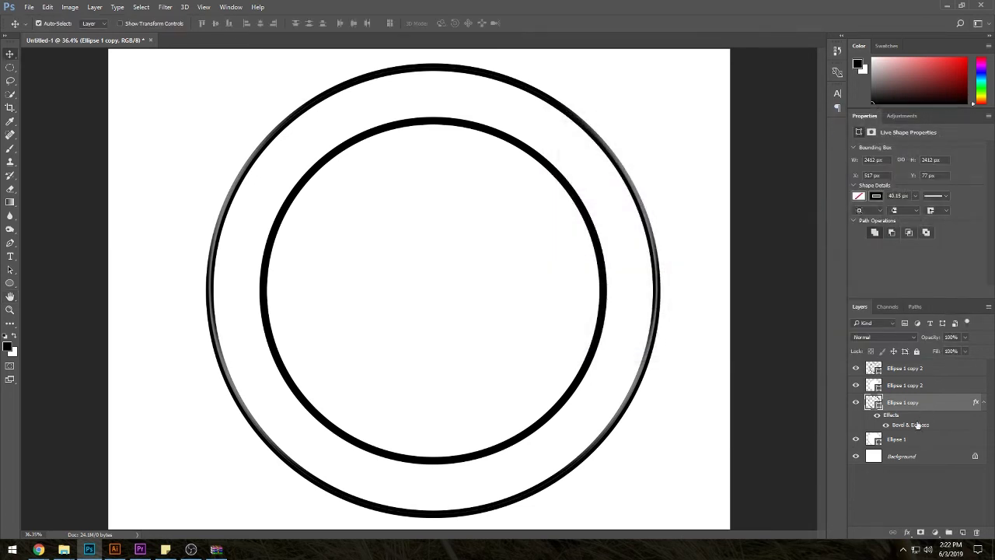
Add a repositioned drop shadow to the outer ring
right_click(917, 425)
key("Escape")
double_click(873, 418)
left_click(591, 313)
left_click_drag(466, 395, 451, 409)
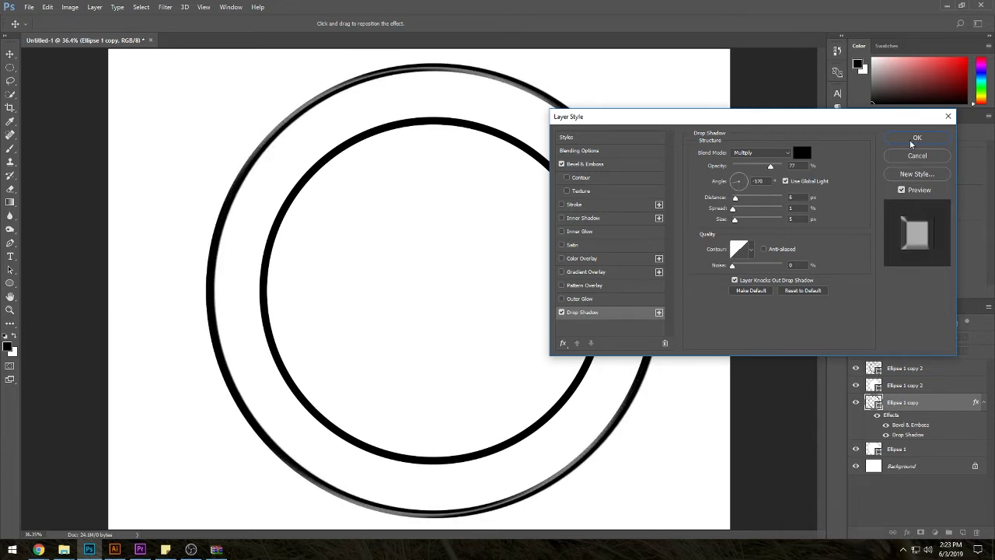
left_click(913, 140)
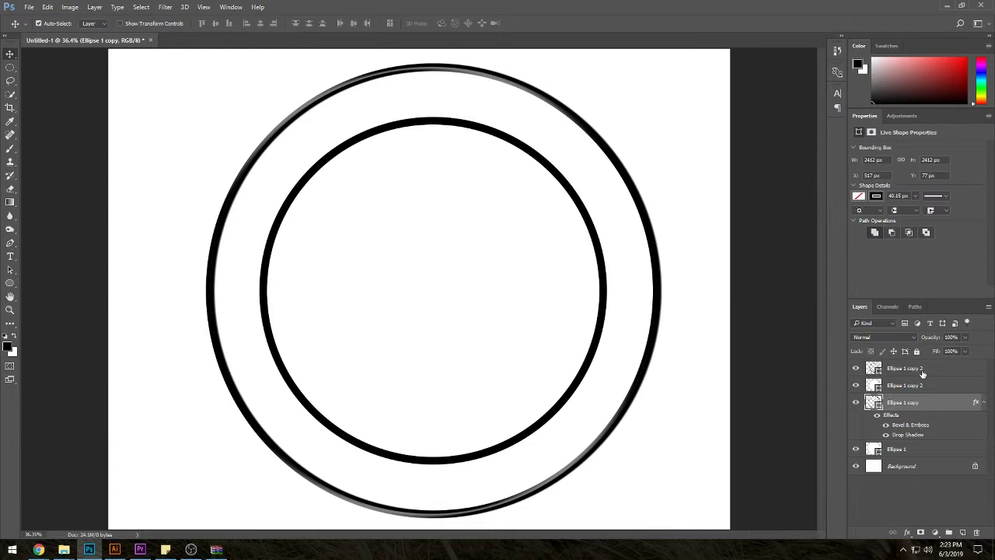
Add a drop shadow to the Ellipse 1 copy 2 ring
right_click(922, 373)
left_click(816, 62)
left_click(605, 313)
left_click_drag(438, 322, 438, 324)
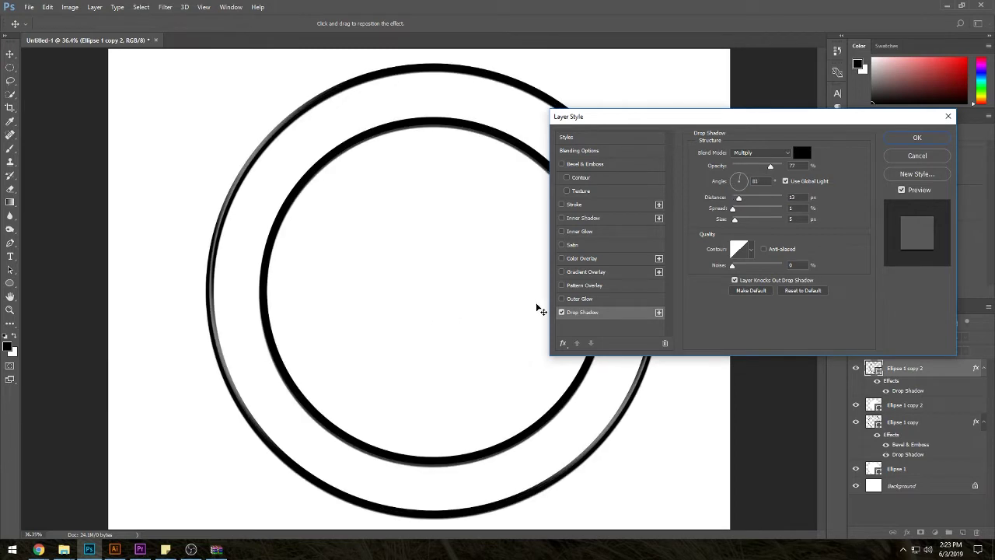
Add a Bevel & Emboss to the inner ring with size 60 and angle -117
left_click(585, 164)
left_click_drag(752, 197, 768, 196)
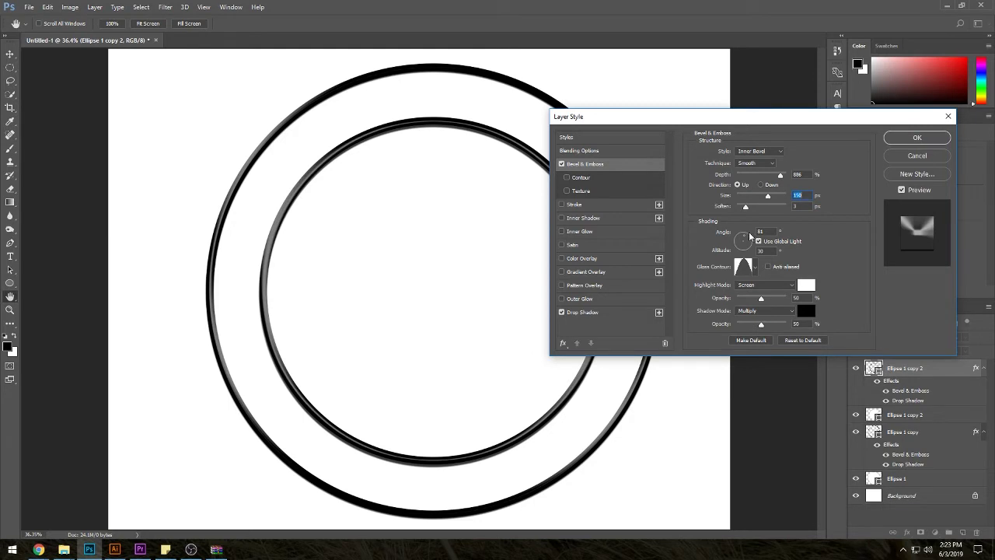
left_click_drag(742, 255, 740, 260)
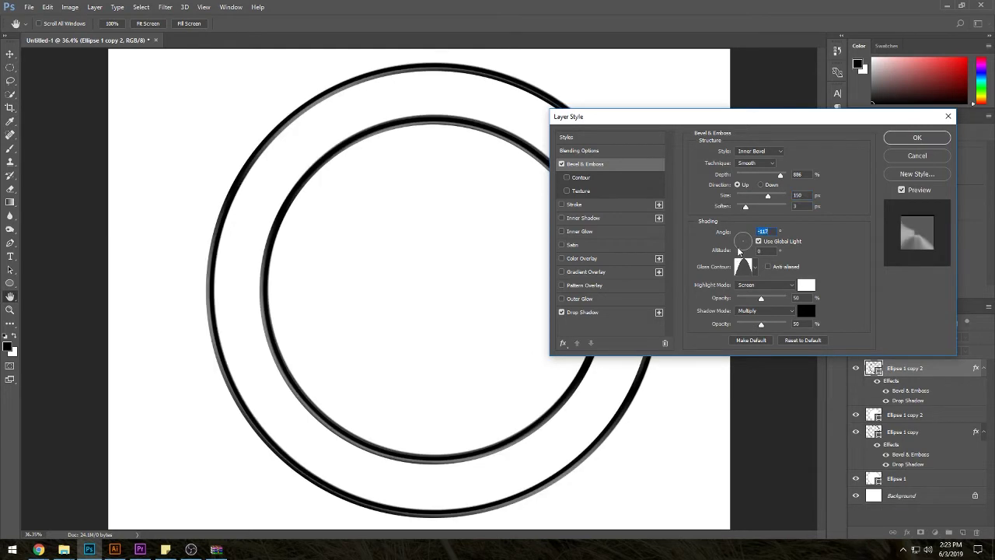
left_click_drag(747, 196, 751, 198)
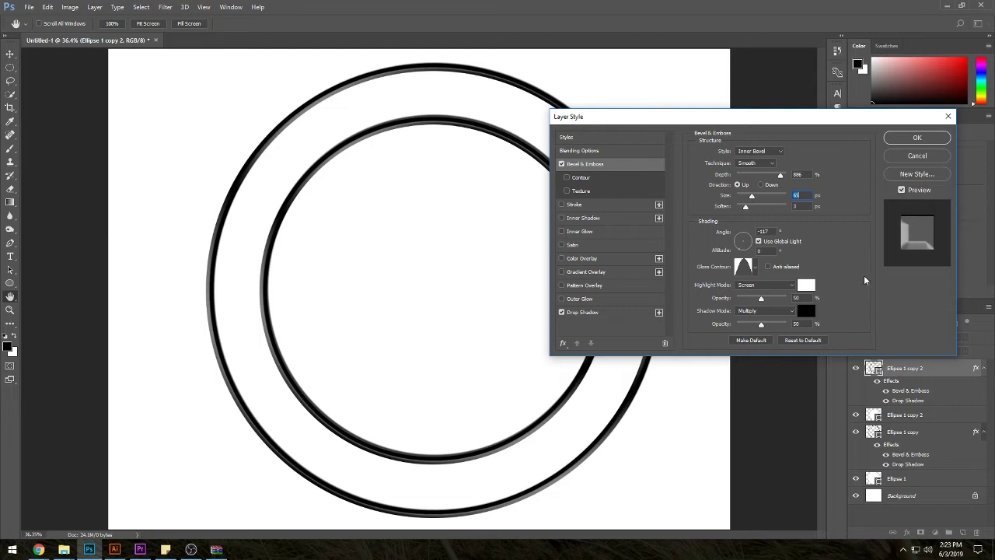
left_click(917, 138)
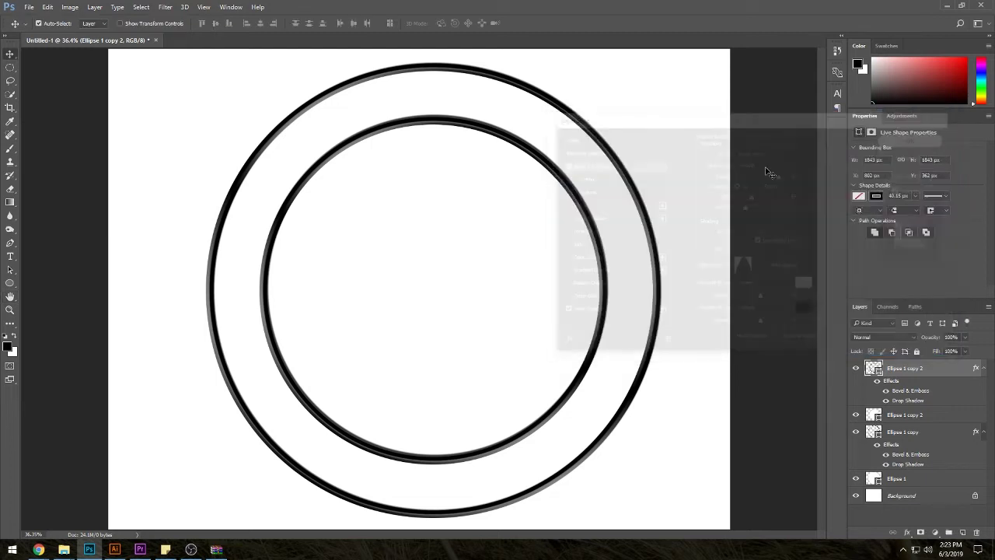
left_click(751, 199)
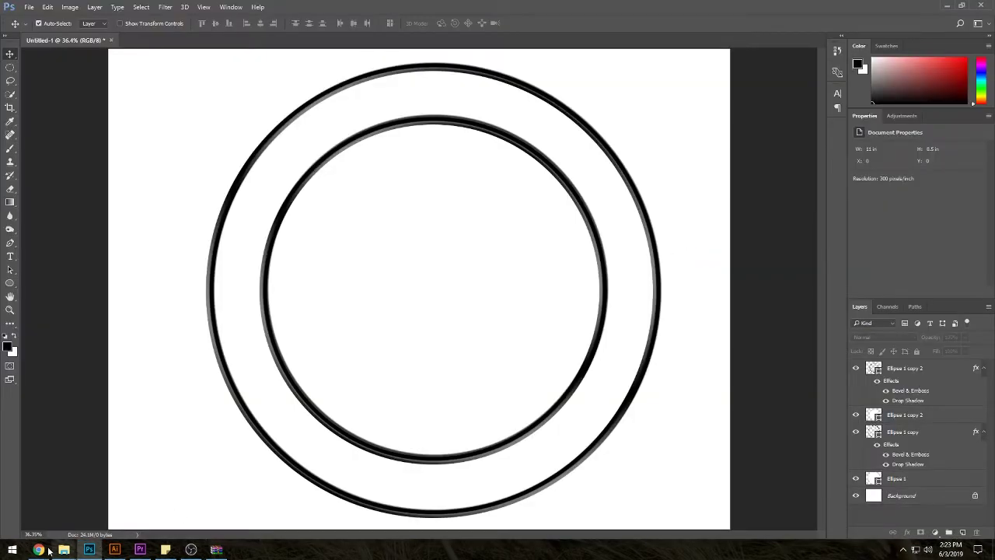
In Chrome, copy the purple fractal 'Sick Trippy Backgrounds' image, then return to Photoshop
mouse_move(38, 549)
left_click(302, 515)
scroll(497, 322, "down", 5)
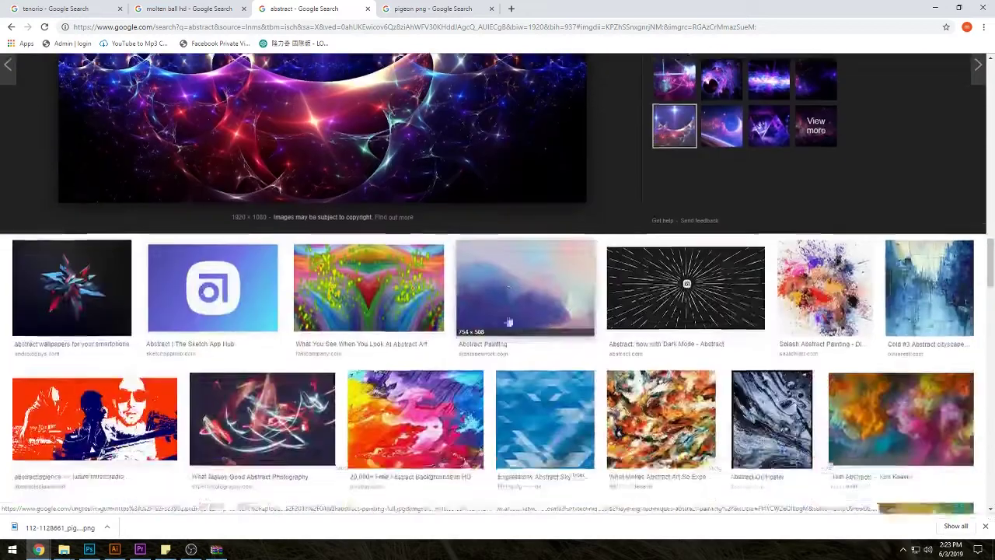
scroll(521, 315, "up", 3)
scroll(525, 310, "up", 1)
left_click(721, 268)
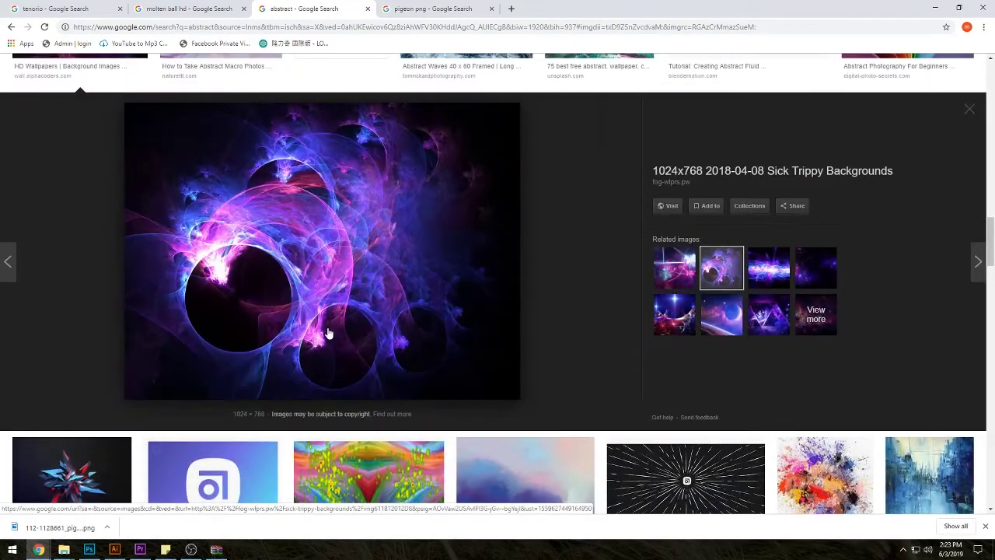
right_click(304, 215)
left_click(349, 320)
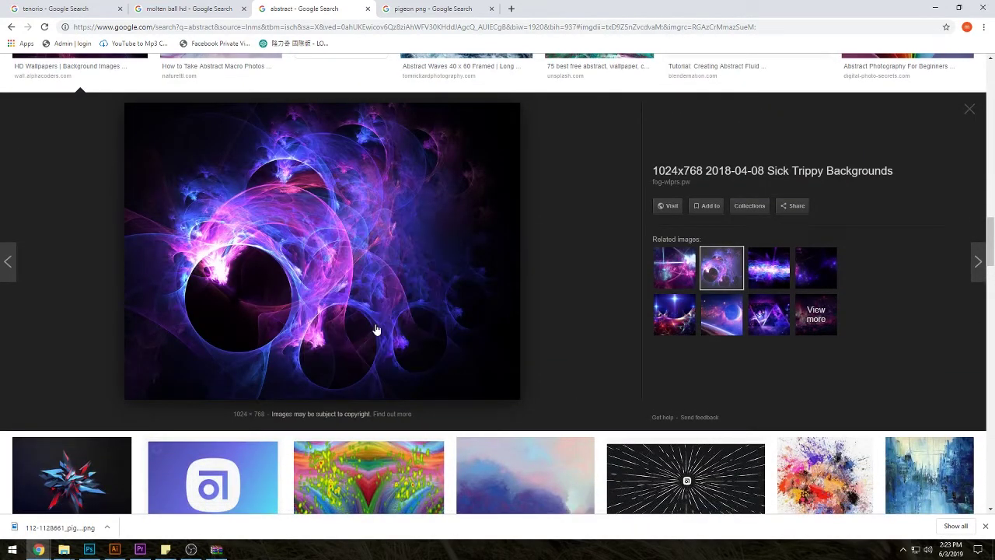
key("alt+Tab")
left_click(906, 479)
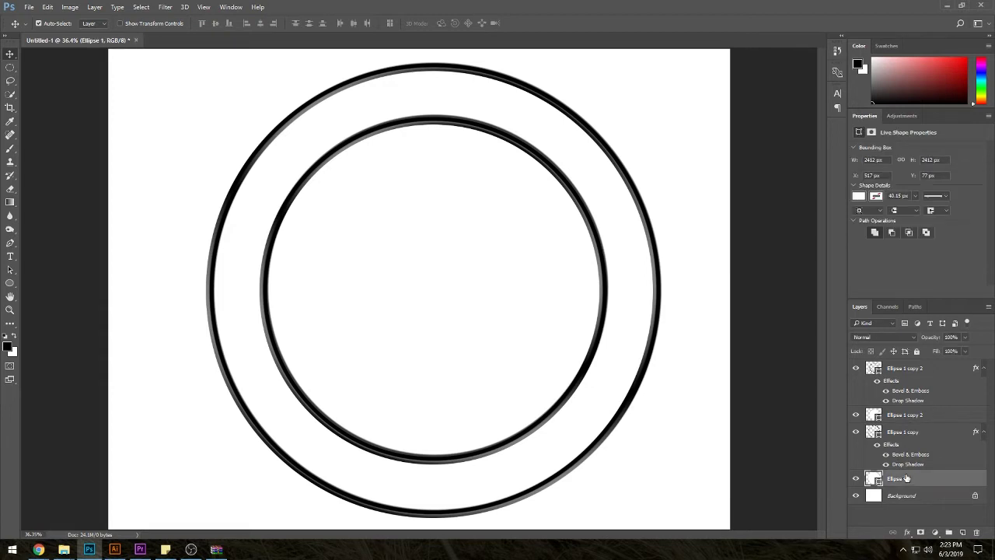
Paste the fractal above Ellipse 1 copy as a smart object clipped to the ring
left_click(907, 433)
left_click(986, 435)
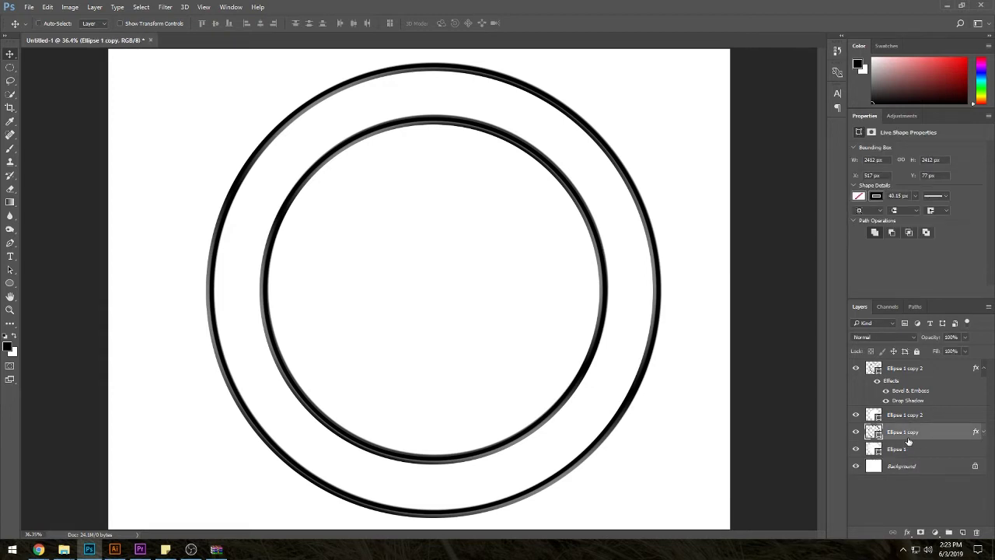
key("ctrl+v")
right_click(905, 435)
left_click(879, 193)
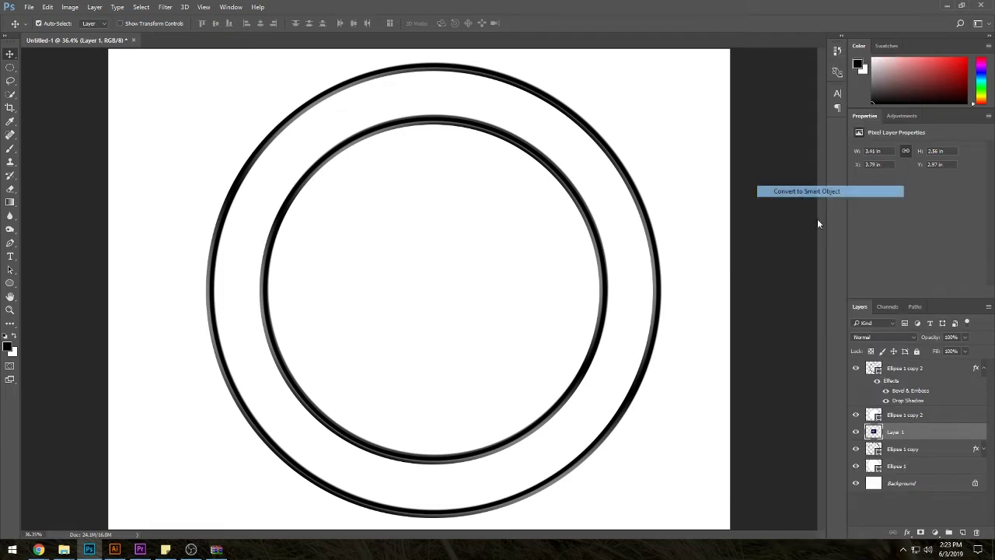
right_click(913, 433)
left_click(812, 282)
Scale and position the fractal image to cover the whole canvas
key("ctrl+t")
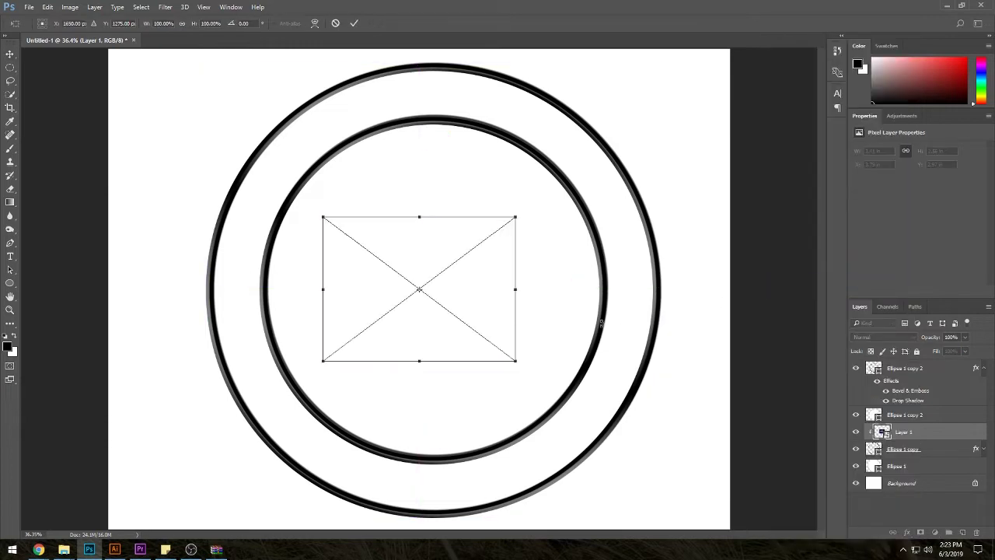
scroll(513, 342, "down", 1)
left_click_drag(459, 319, 467, 318)
left_click_drag(511, 349, 705, 478)
left_click_drag(562, 394, 568, 388)
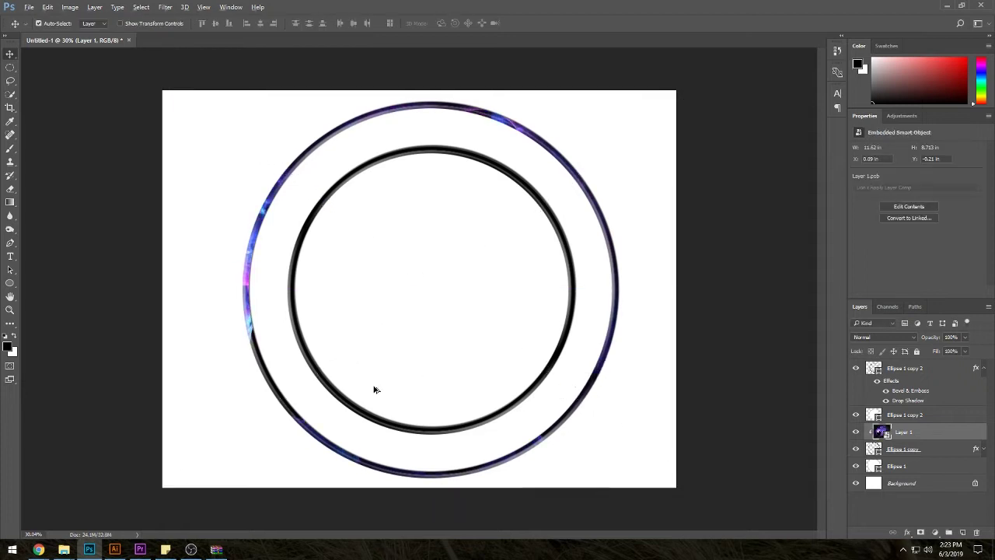
scroll(388, 393, "down", 1)
scroll(585, 425, "down", 1)
mouse_move(600, 413)
left_mouse_down()
mouse_move(638, 449)
mouse_move(702, 554)
left_mouse_up()
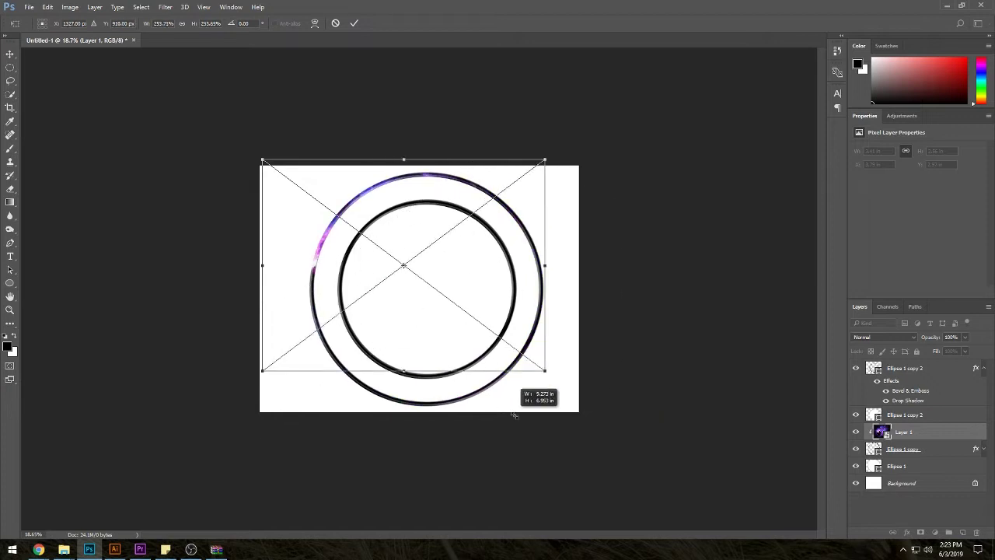
left_click_drag(651, 526, 643, 520)
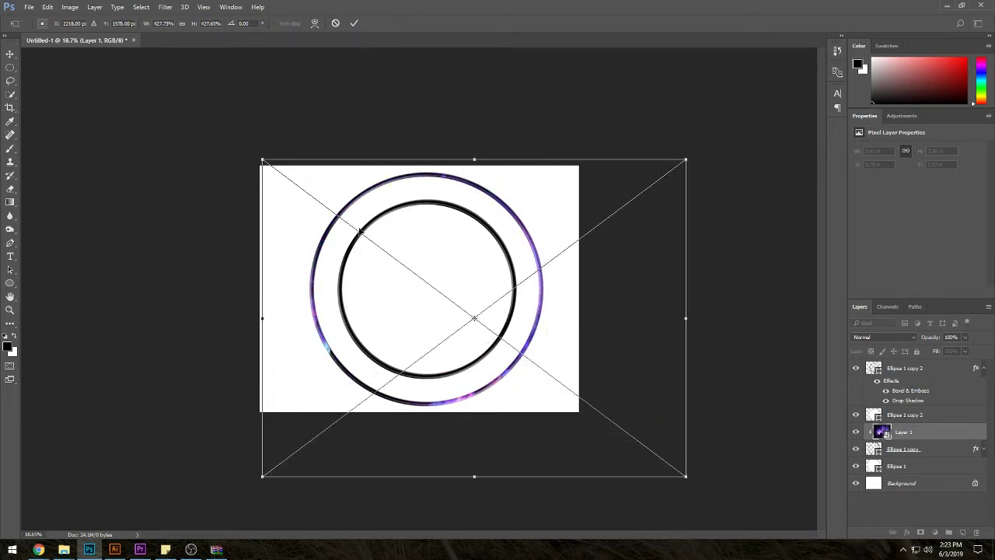
left_click_drag(262, 160, 211, 121)
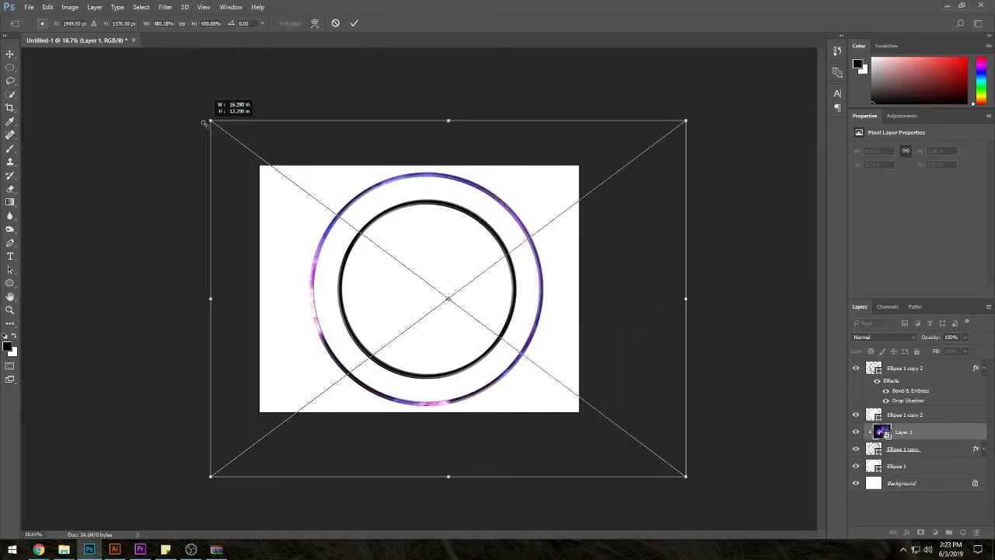
left_click(354, 23)
Duplicate the fractal layer to the top of the layer stack
scroll(461, 244, "up", 1)
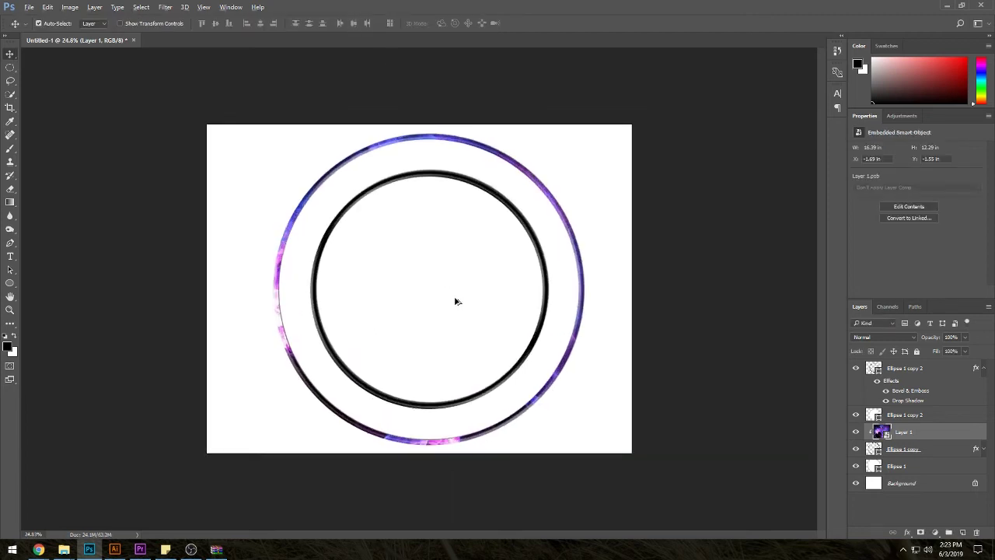
scroll(455, 300, "up", 1)
left_click_drag(921, 432, 915, 379)
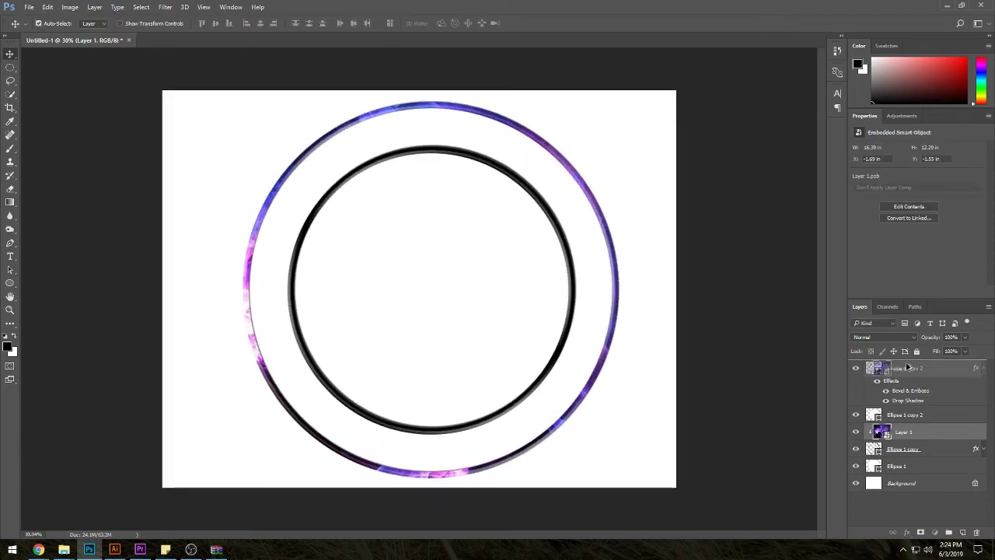
Clip the fractal copy to its ring and add another clipped copy above Ellipse 1 copy 2
right_click(909, 372)
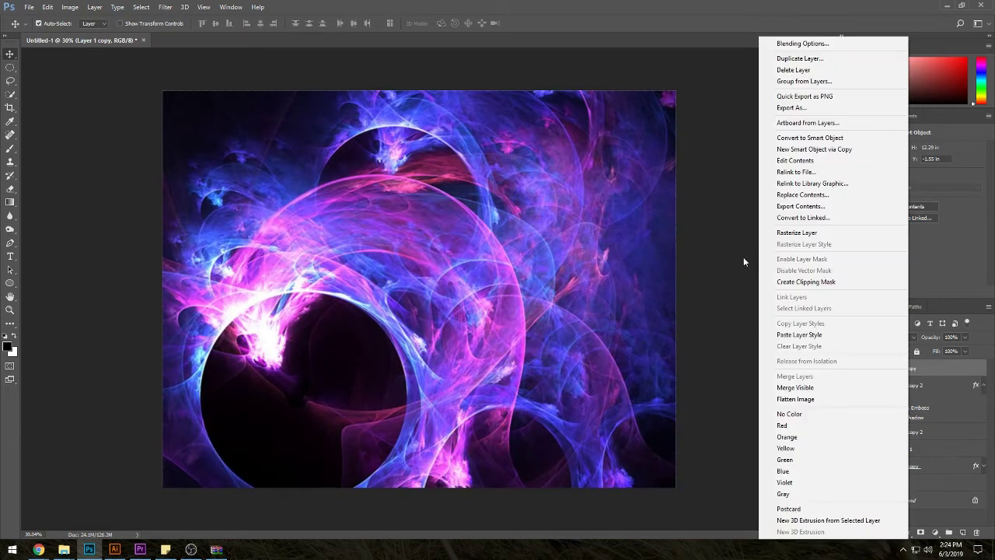
left_click(805, 283)
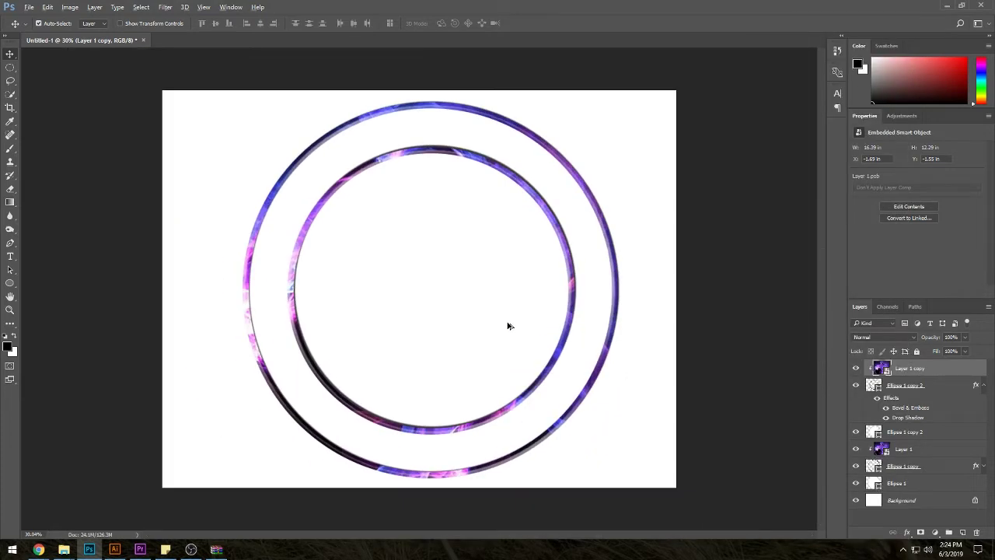
scroll(509, 329, "up", 1)
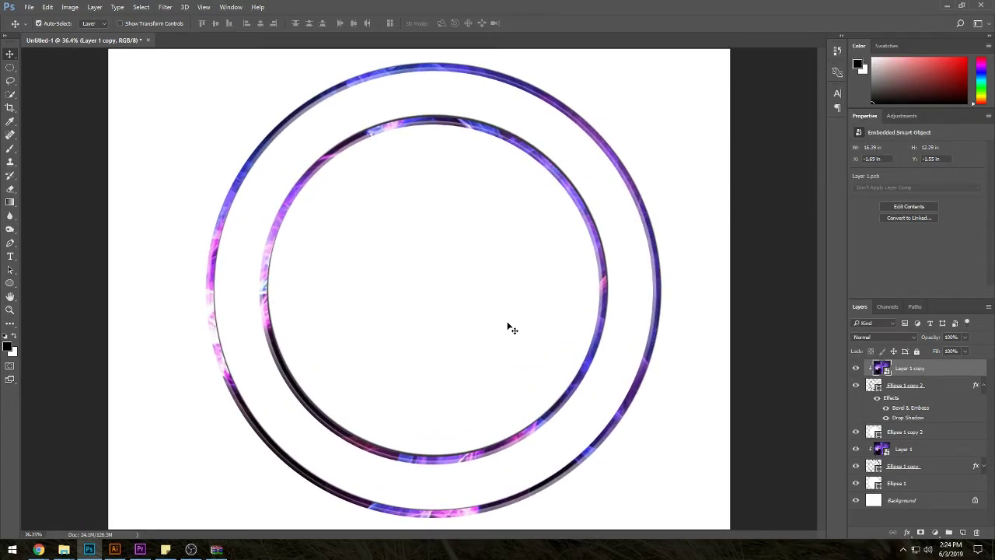
left_click(912, 465)
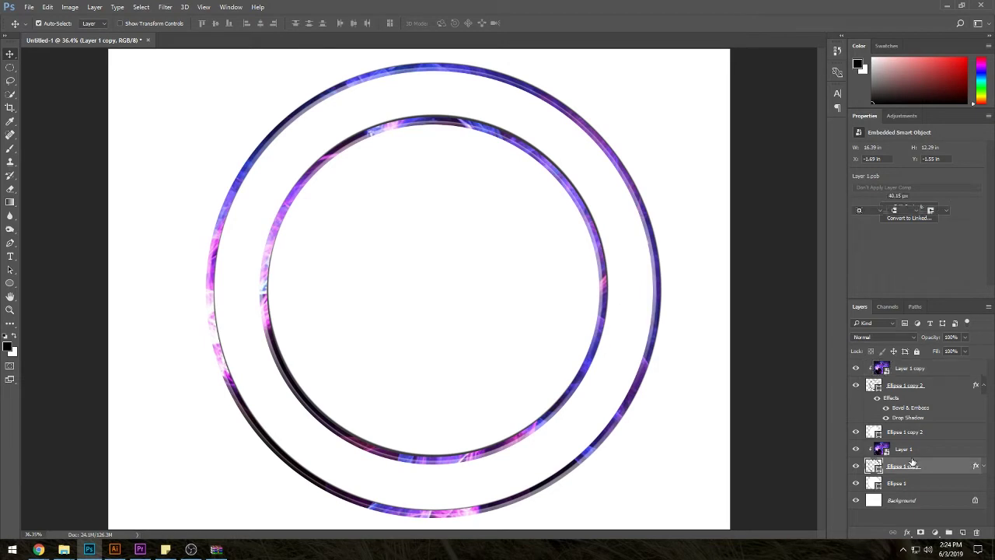
left_click_drag(916, 449, 910, 430)
right_click(906, 431)
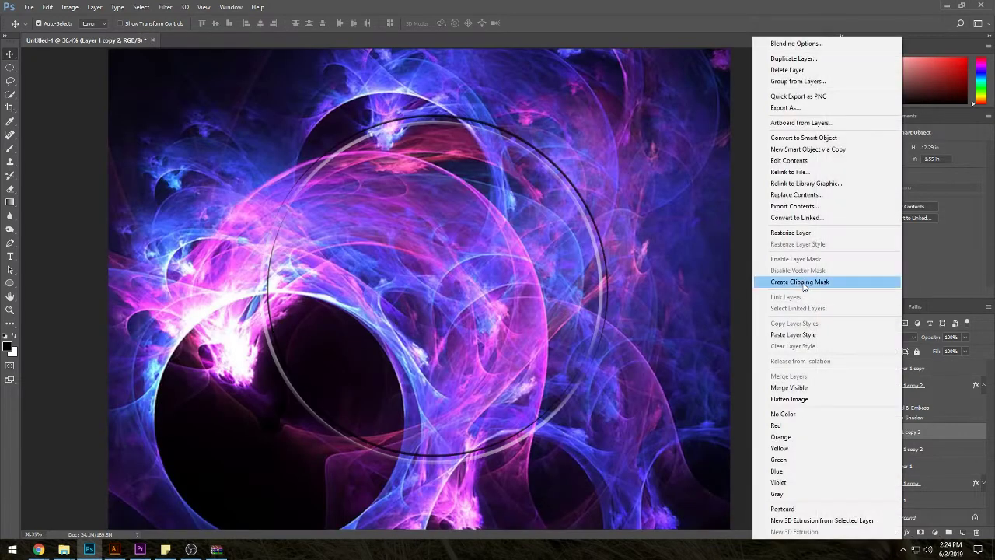
left_click(803, 282)
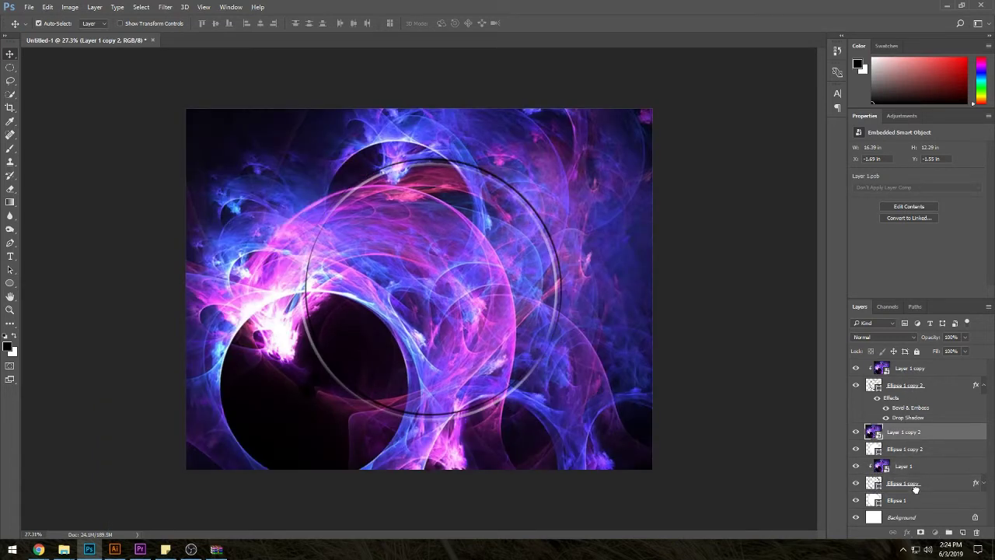
Move Layer 1 copy 2 above Ellipse 1 and clip it to that shape
left_click_drag(908, 441, 905, 489)
right_click(905, 483)
left_click(808, 282)
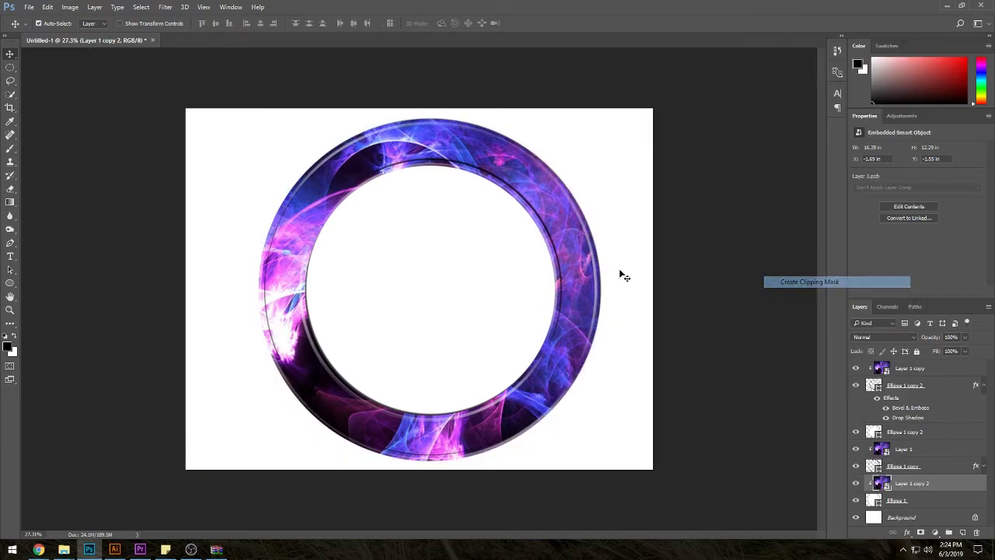
scroll(399, 269, "up", 2)
scroll(381, 225, "up", 1)
scroll(362, 178, "down", 1)
scroll(350, 213, "down", 1)
left_click(911, 368)
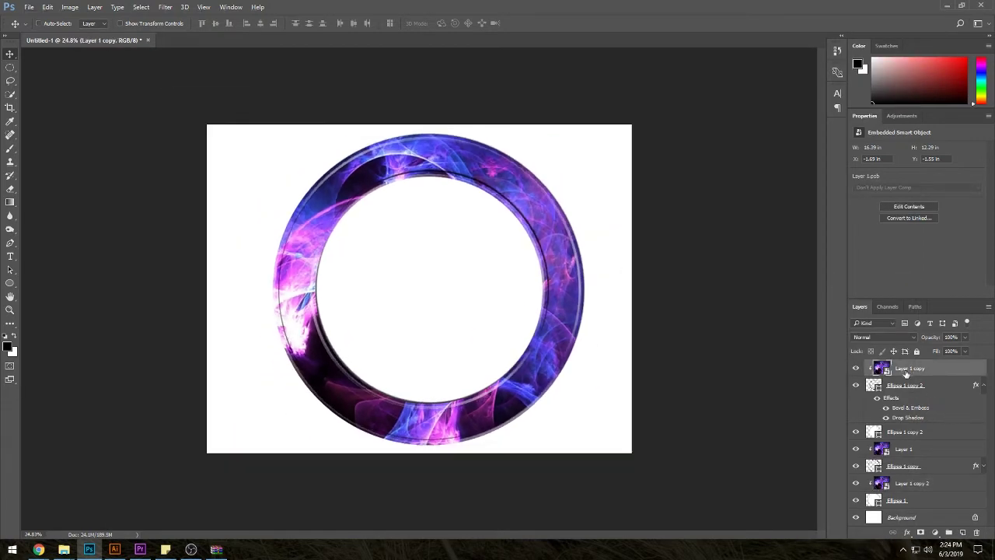
Rotate the Layer 1 copy and Layer 1 fractals to vary the swirl pattern
key("ctrl+t")
left_click_drag(791, 333, 710, 219)
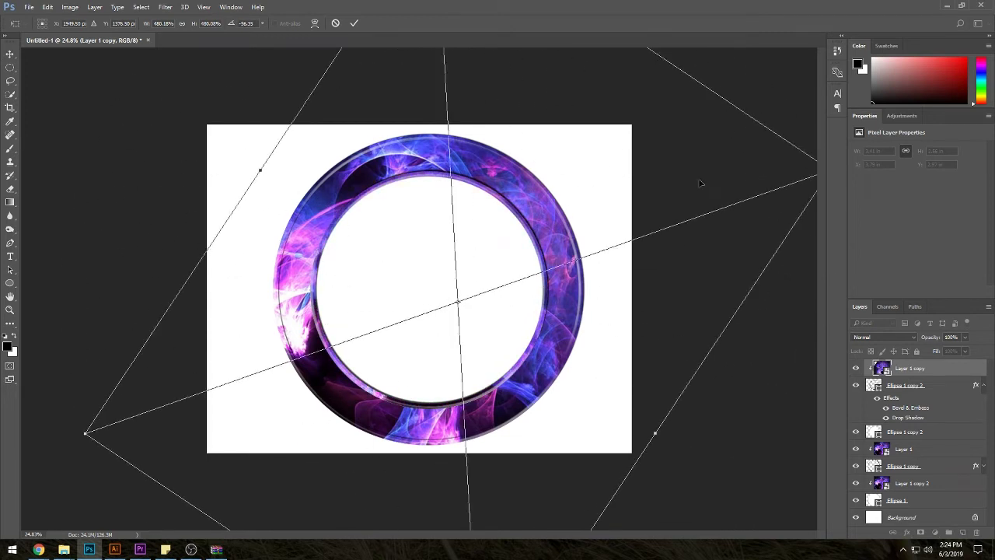
key("Return")
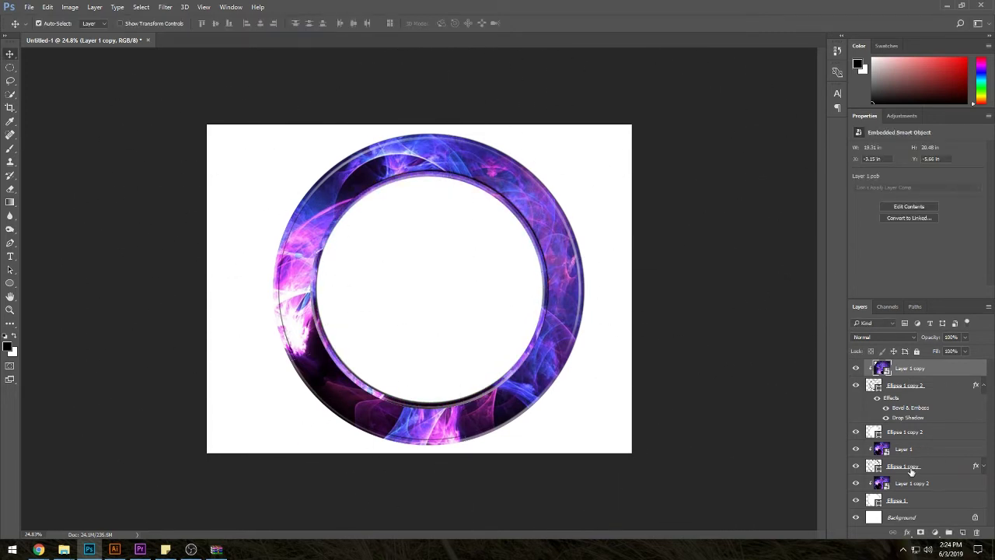
left_click(914, 451)
key("ctrl+t")
mouse_move(822, 435)
left_mouse_down()
mouse_move(762, 274)
mouse_move(567, 145)
mouse_move(430, 138)
left_mouse_up()
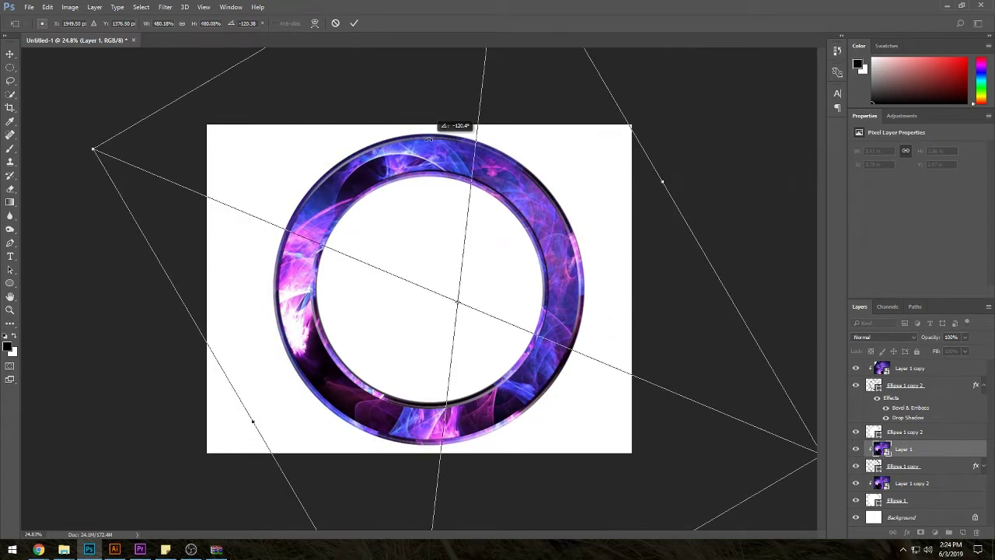
key("Return")
Fit the canvas in view and select the Ellipse 1 shape layer
key("ctrl+0")
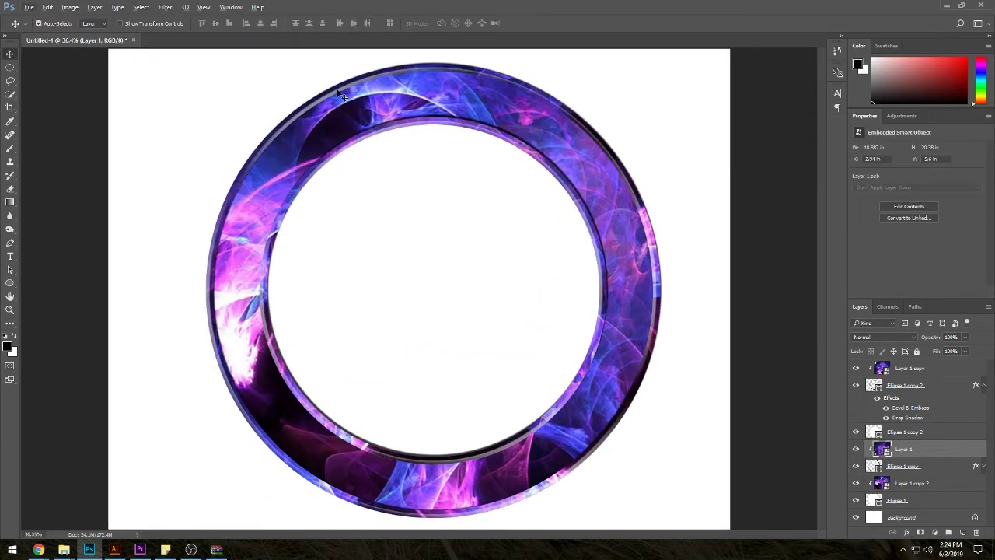
left_click(925, 500)
left_click(925, 483)
left_click(920, 451)
left_click(926, 467)
left_click(937, 501)
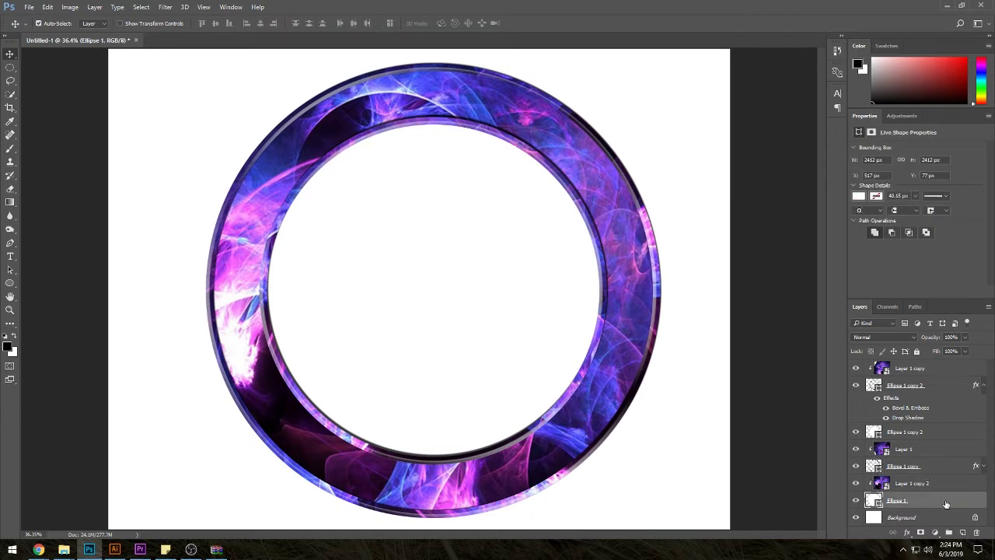
Adjust the bevel size in the Ellipse 1 ring's Bevel & Emboss
left_click(856, 501)
left_click(856, 500)
right_click(905, 503)
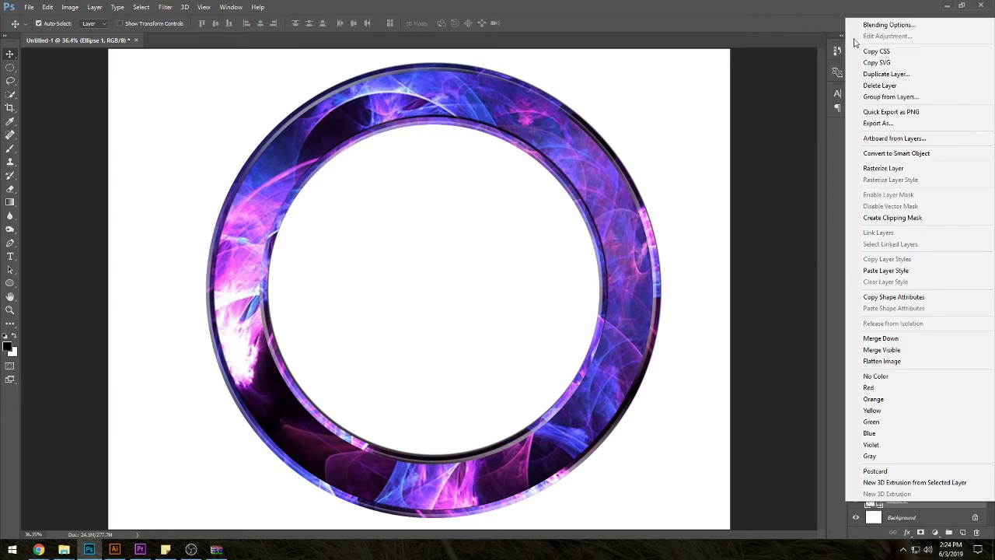
left_click(888, 24)
left_click(588, 166)
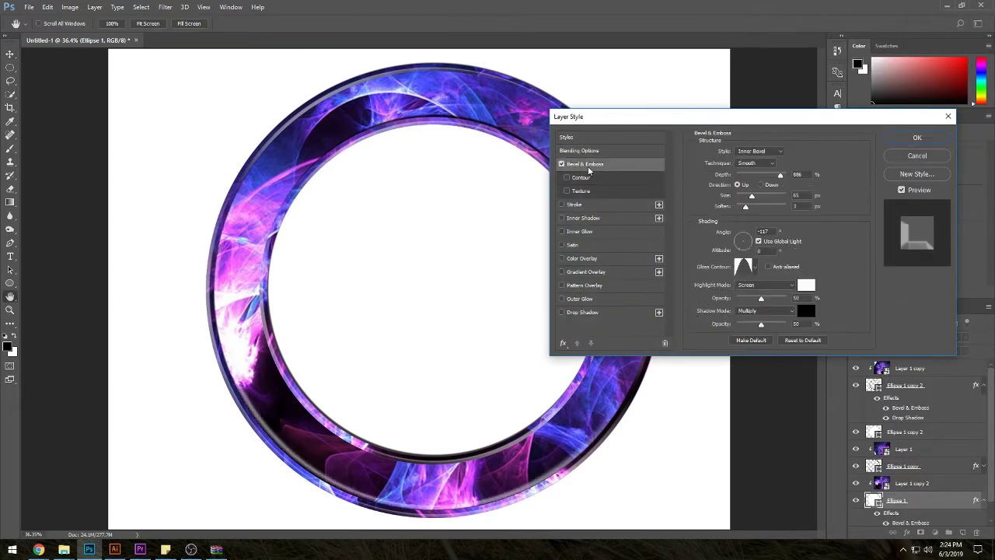
left_click_drag(751, 201, 753, 197)
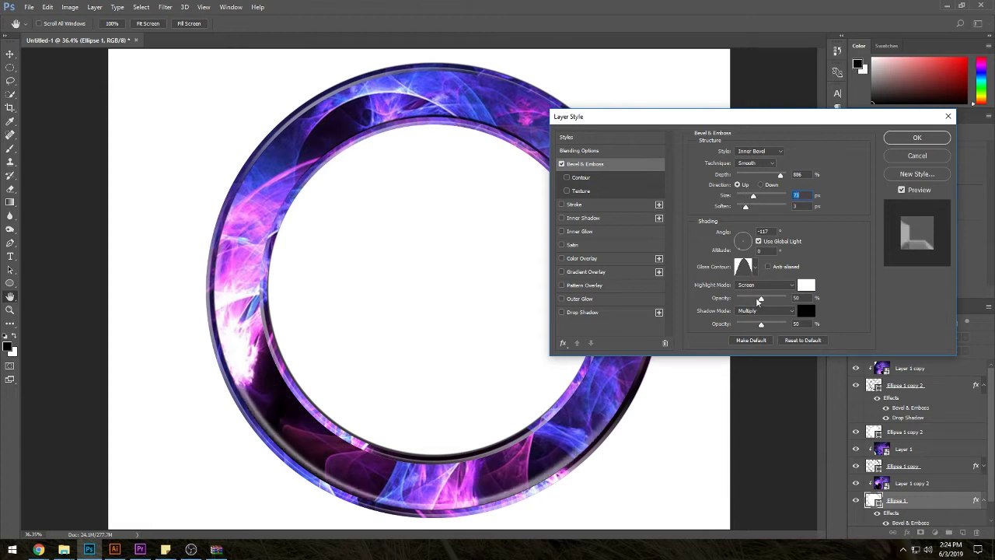
Set the bevel to a Linear gloss contour, Soften 0 and light angle about -128
left_click(754, 267)
left_click(695, 292)
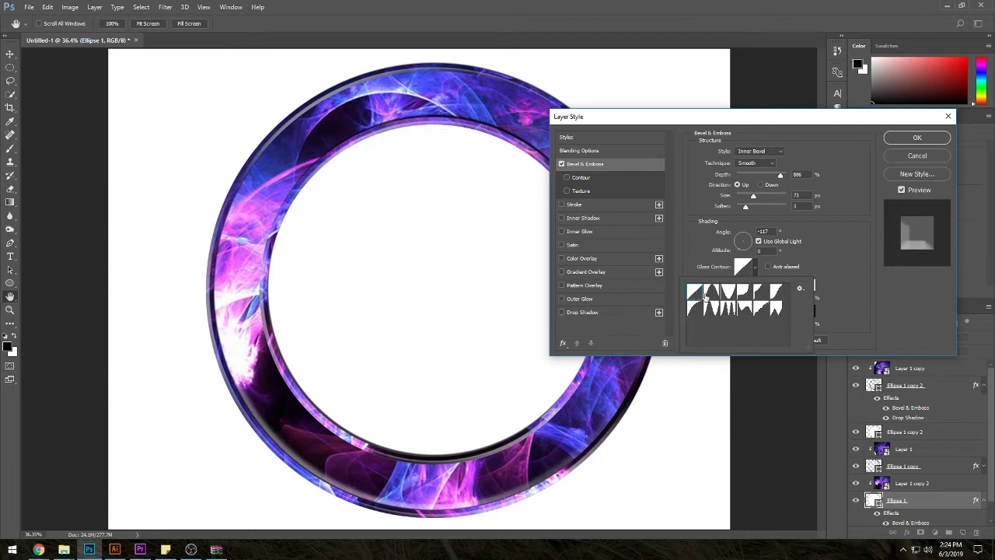
left_click(749, 209)
mouse_move(747, 207)
left_mouse_down()
mouse_move(737, 206)
mouse_move(752, 200)
left_mouse_up()
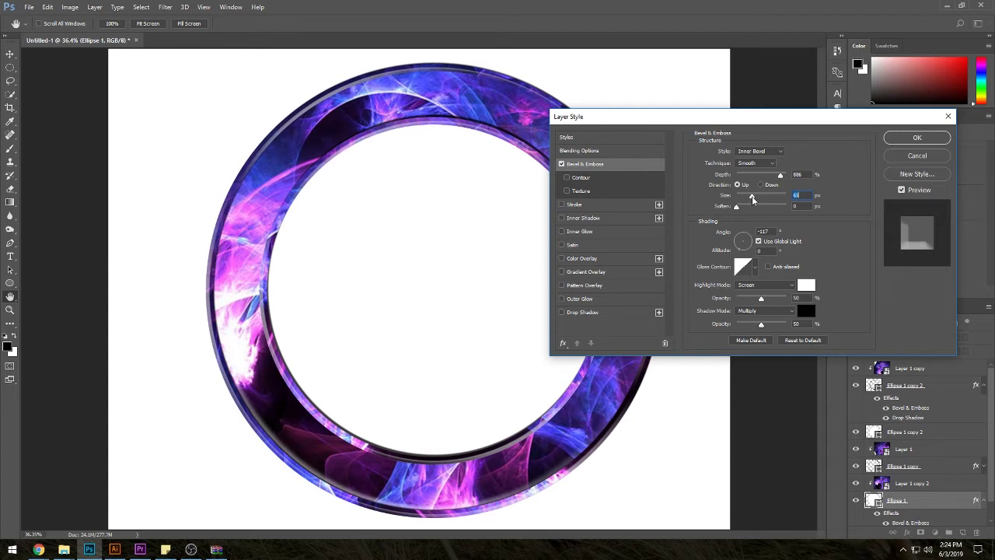
left_click(743, 239)
key("Tab")
key("Tab")
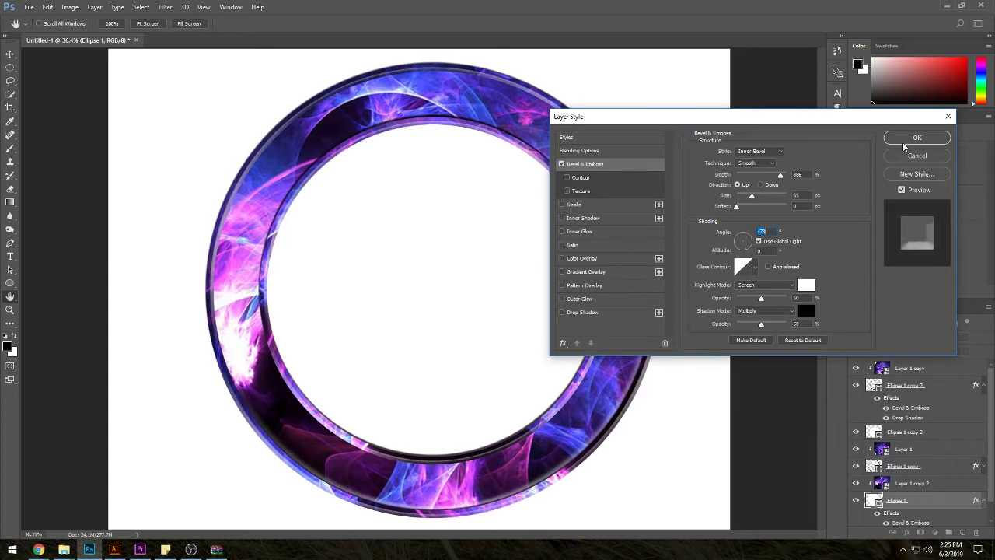
left_click_drag(750, 251, 749, 250)
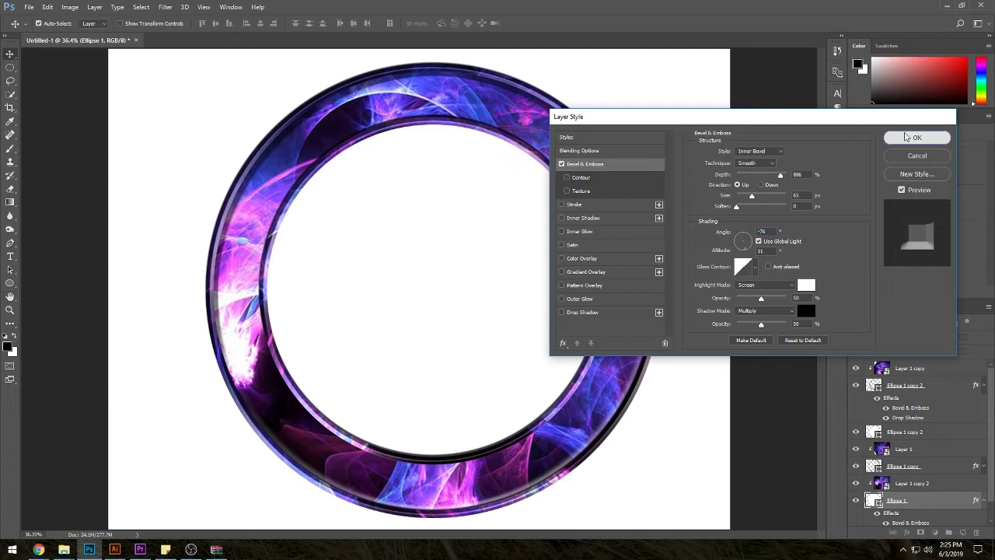
left_click(918, 138)
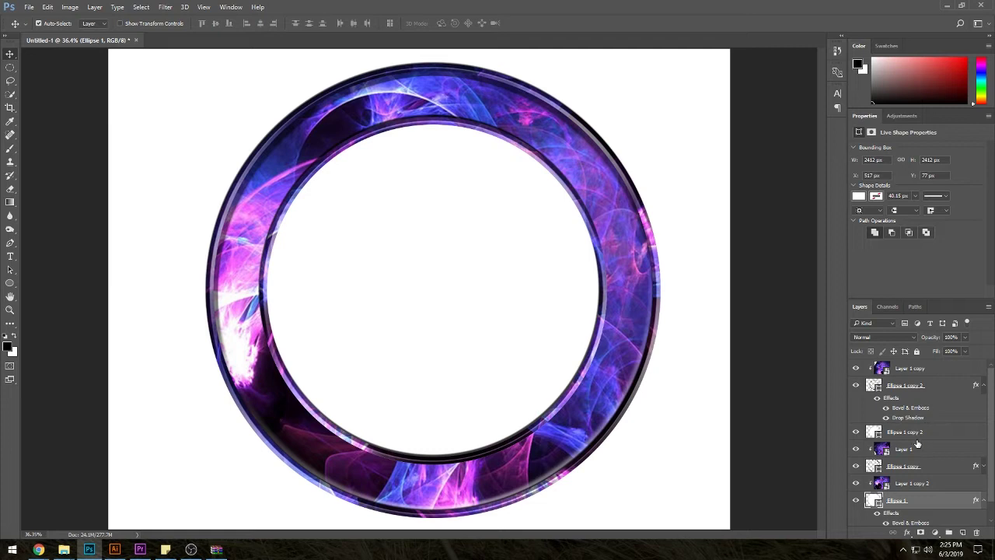
Rescale the inner ring Ellipse 1 copy 2 to 1766 px
left_click(906, 391)
key("ctrl+t")
mouse_move(622, 116)
left_mouse_down()
mouse_move(563, 149)
mouse_move(606, 118)
mouse_move(591, 132)
mouse_move(604, 130)
left_mouse_up()
key("Return")
left_click(920, 433)
key("ctrl+t")
key("Return")
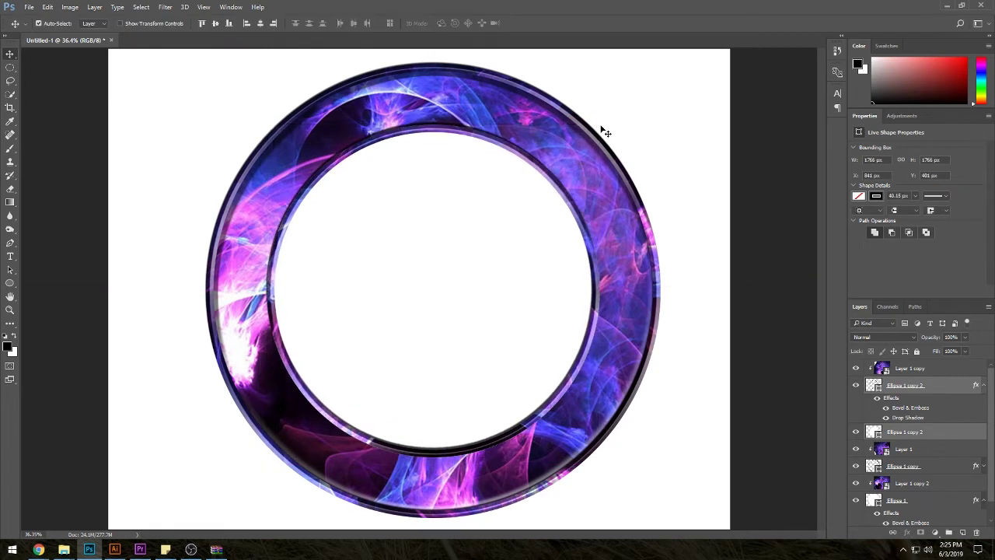
left_click(605, 132)
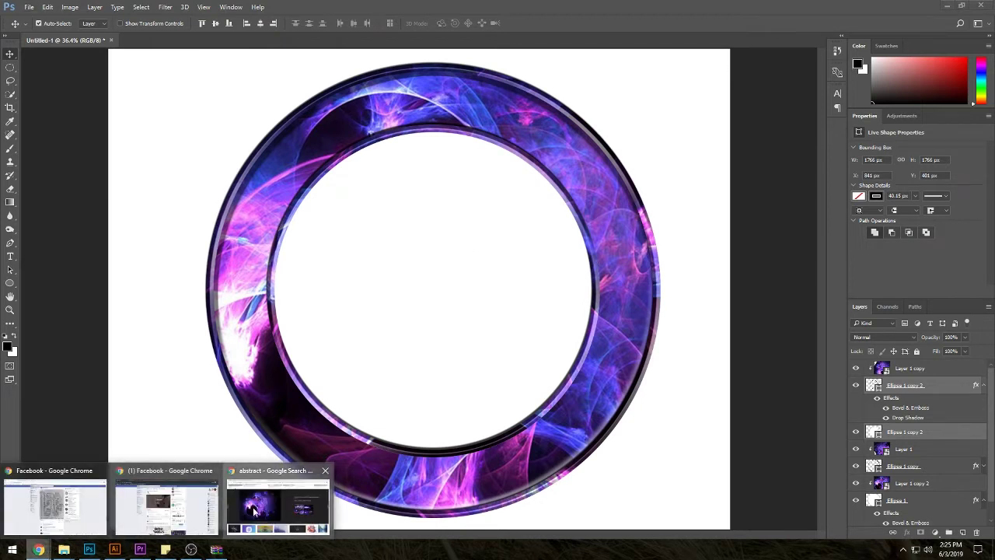
In Chrome's 'pigeon png' results, open images similar to a chosen pigeon
mouse_move(37, 549)
left_click(276, 510)
left_click(428, 8)
scroll(544, 268, "down", 1)
scroll(583, 284, "down", 2)
scroll(614, 286, "down", 3)
scroll(704, 282, "up", 4)
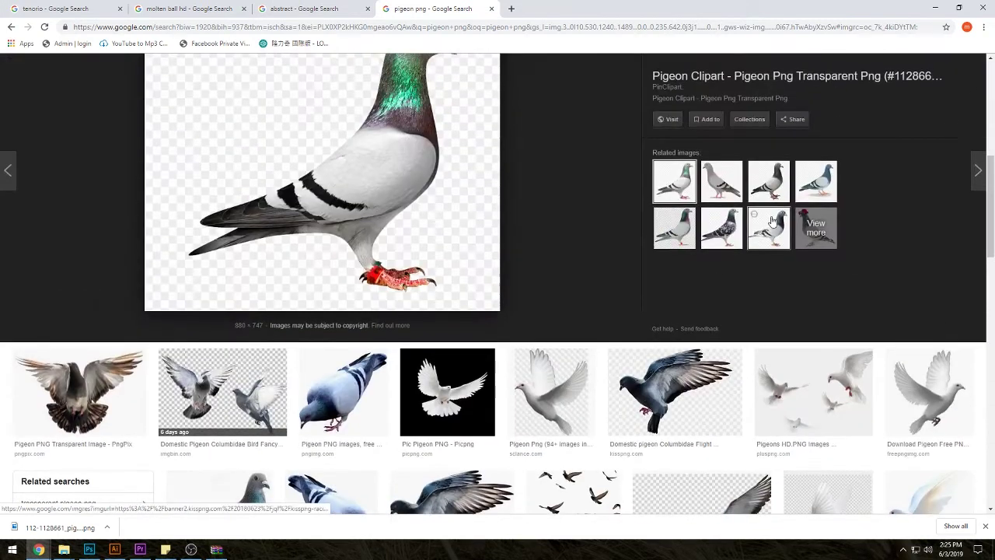
left_click(768, 224)
left_click(826, 230)
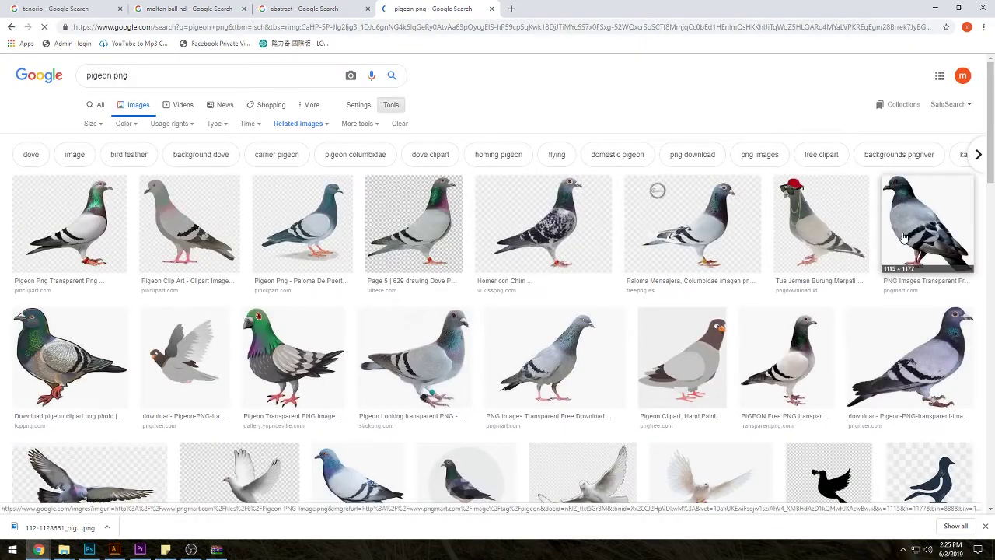
Browse the similar pigeon images and open a larger preview of the chosen homing pigeon
scroll(780, 295, "down", 3)
scroll(677, 296, "down", 3)
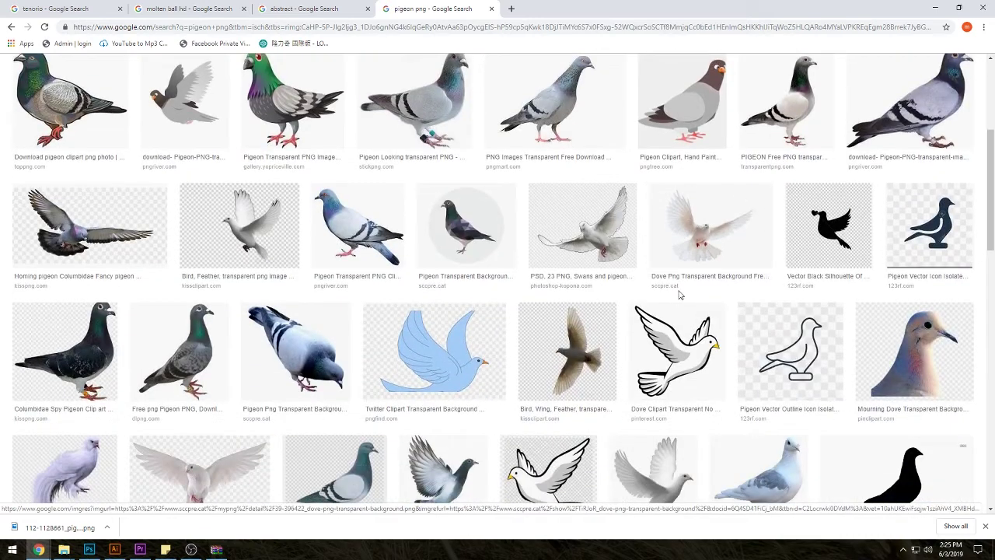
scroll(534, 305, "down", 2)
scroll(570, 304, "down", 2)
scroll(607, 303, "down", 2)
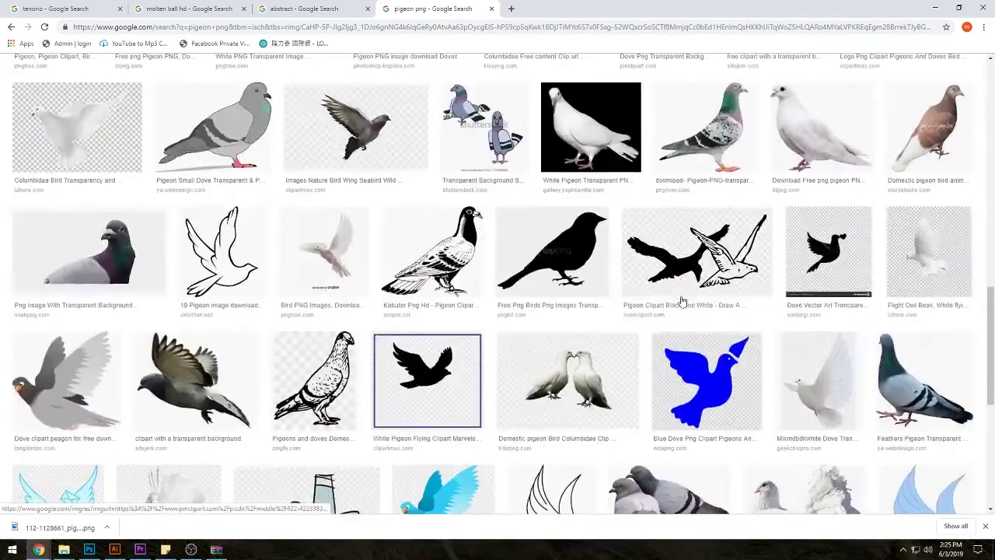
scroll(644, 302, "down", 2)
scroll(680, 301, "down", 3)
scroll(681, 301, "down", 1)
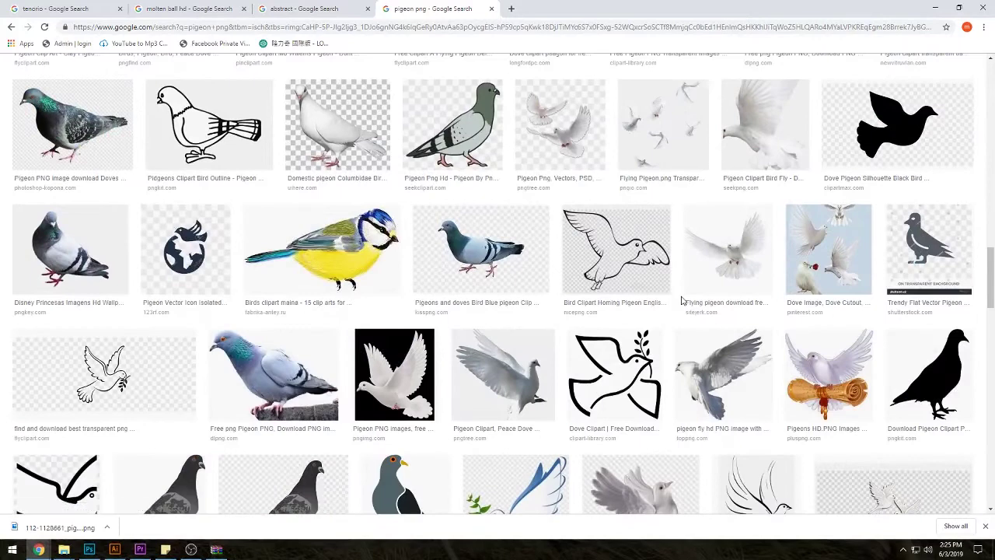
scroll(681, 300, "up", 5)
scroll(680, 307, "up", 5)
scroll(684, 307, "up", 5)
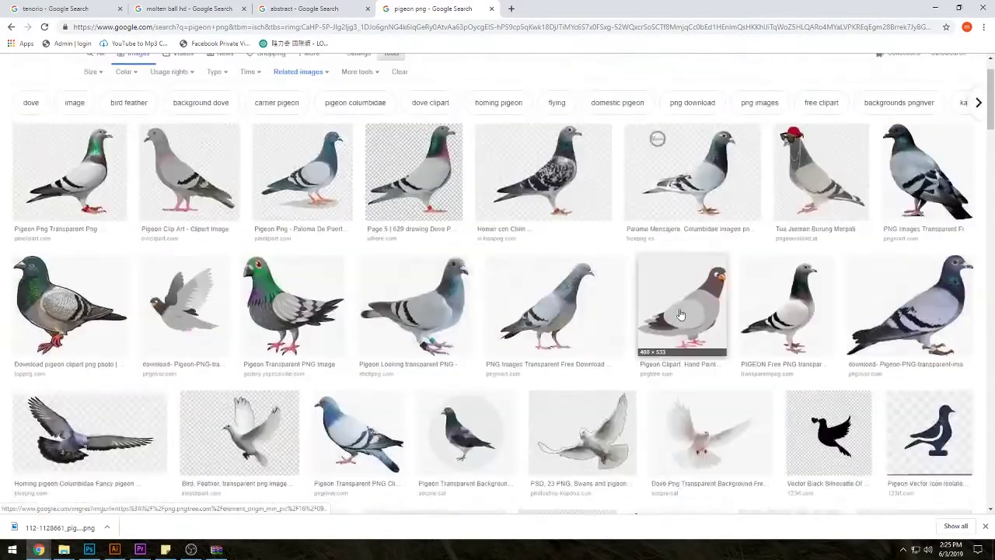
scroll(686, 308, "up", 1)
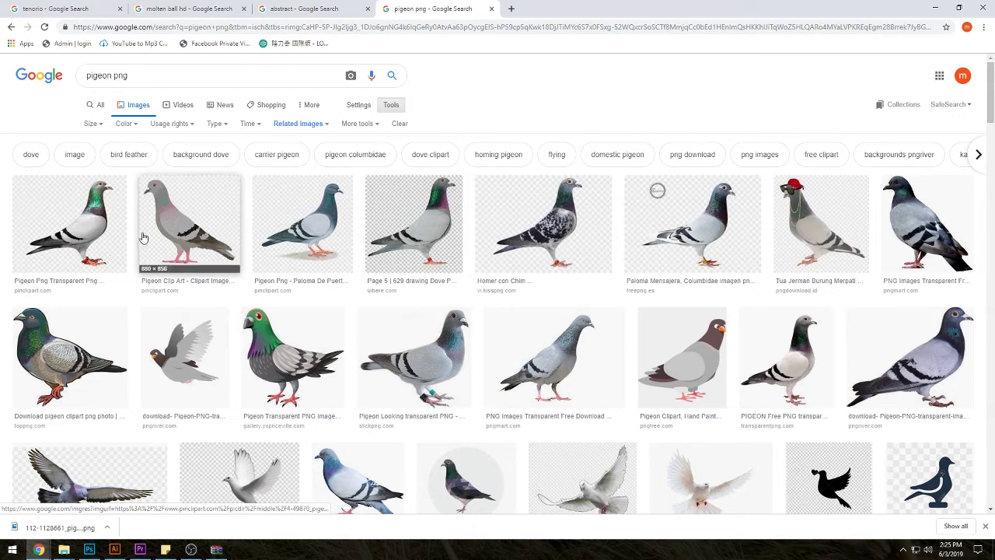
left_click(536, 239)
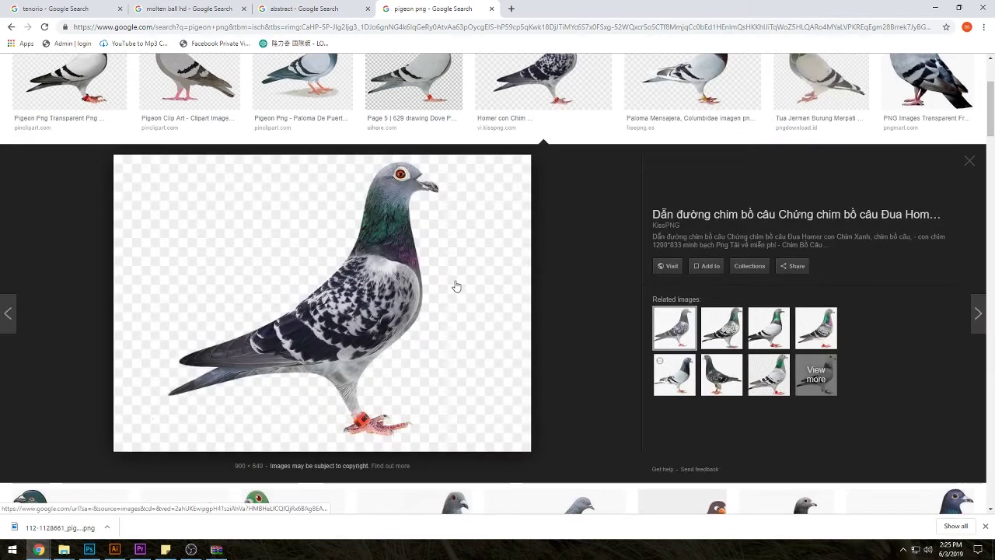
Save the pigeon image into the Intro folder and return to the badge document
scroll(455, 285, "down", 1)
right_click(355, 248)
left_click(401, 332)
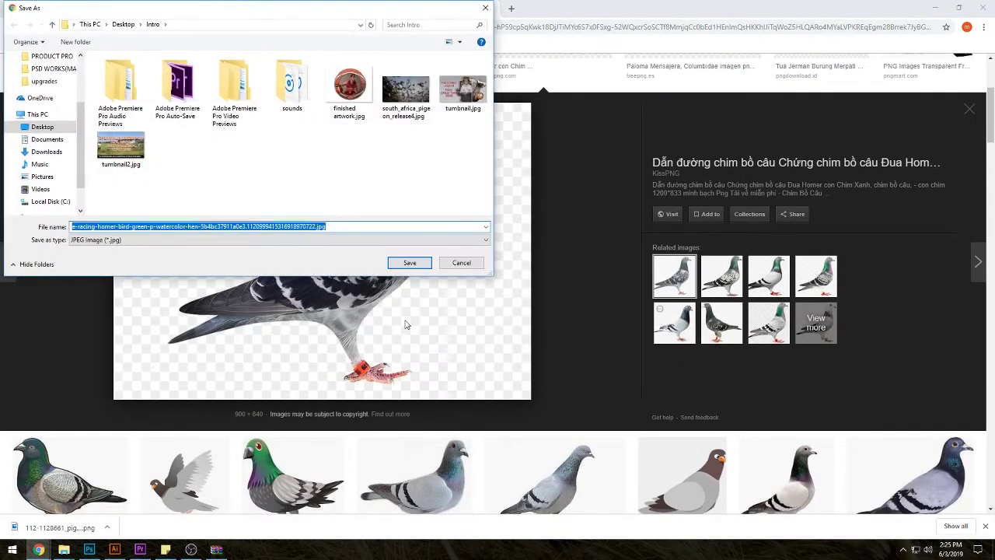
left_click(408, 261)
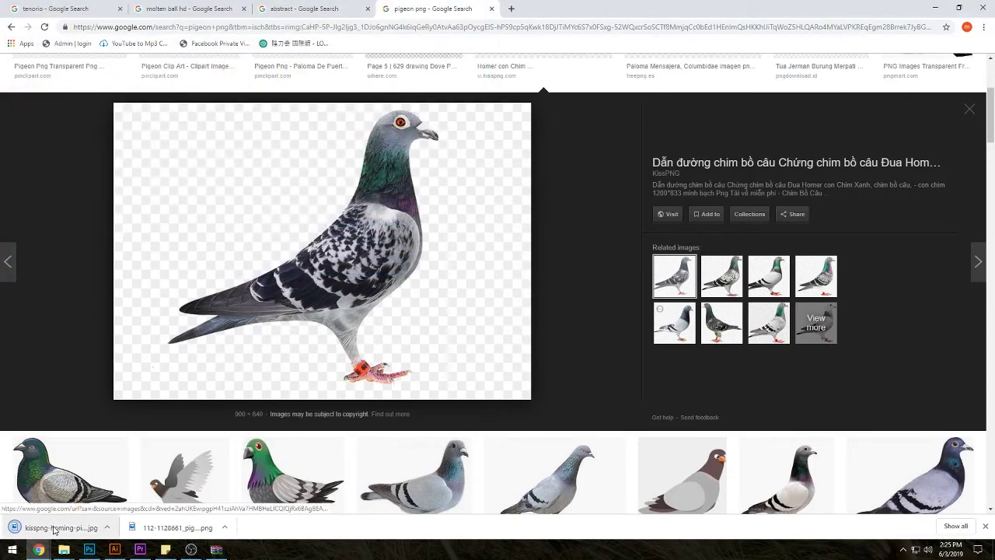
left_click(88, 549)
Place the downloaded pigeon image onto the badge canvas and commit it
left_click_drag(349, 321, 372, 337)
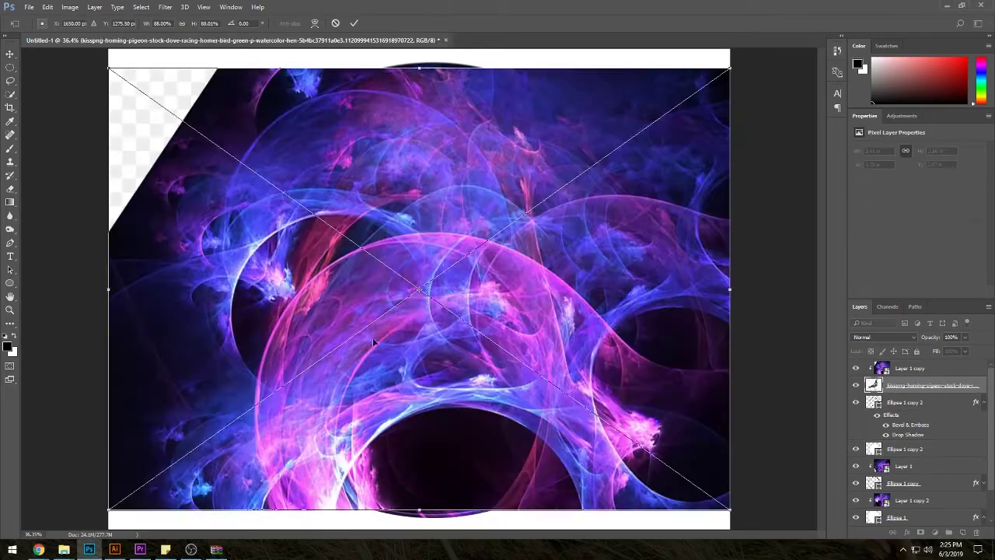
scroll(395, 356, "down", 2)
left_click_drag(320, 238, 408, 250)
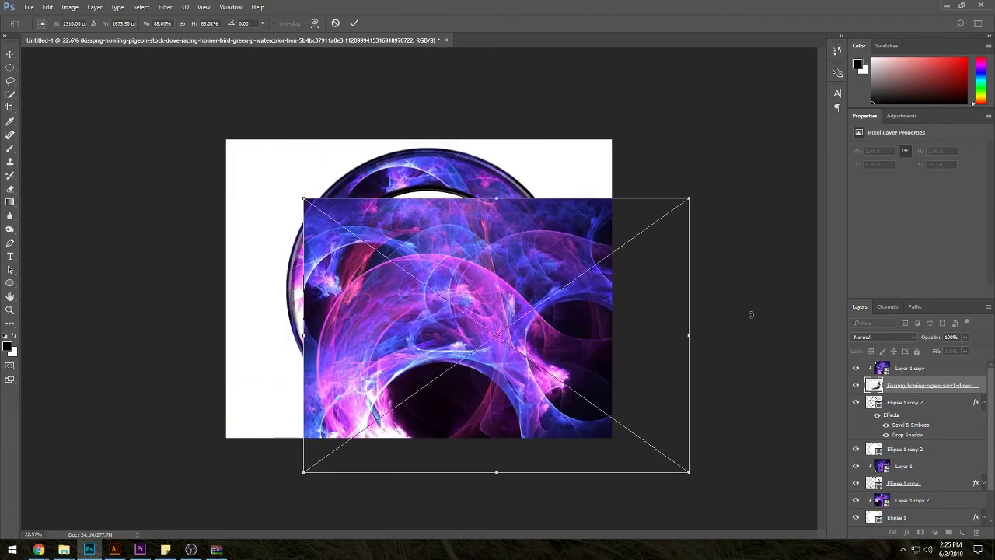
left_click(355, 23)
Move the pigeon layer to the top, clip Layer 1 copy below, and reposition the pigeon
left_click_drag(906, 358, 906, 366)
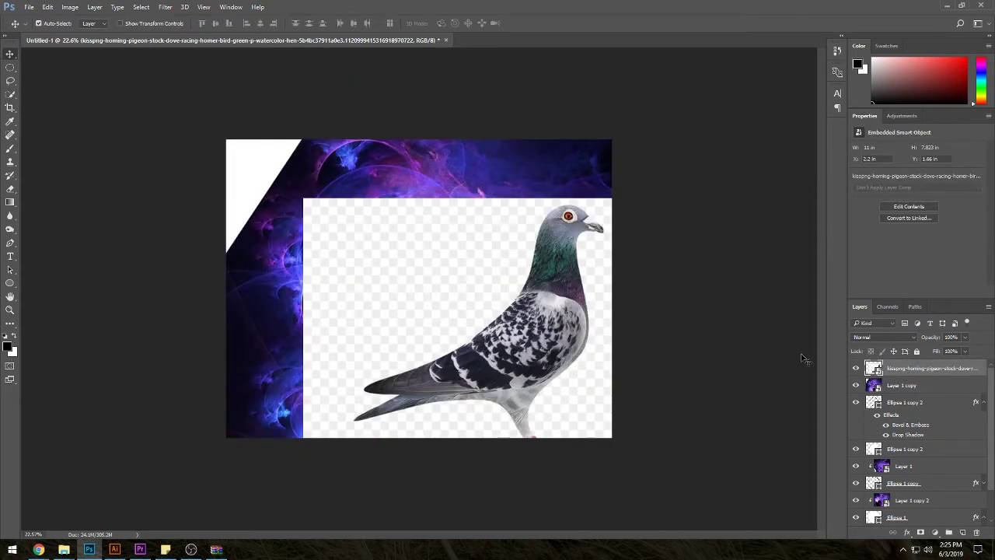
right_click(909, 386)
left_click(806, 281)
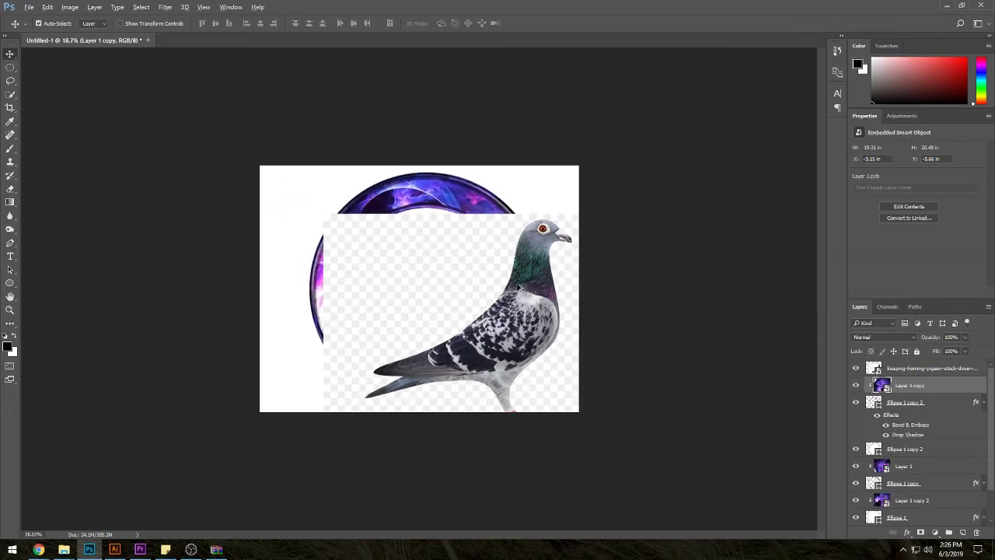
left_click_drag(544, 268, 536, 265)
scroll(534, 149, "up", 2)
scroll(534, 149, "up", 1)
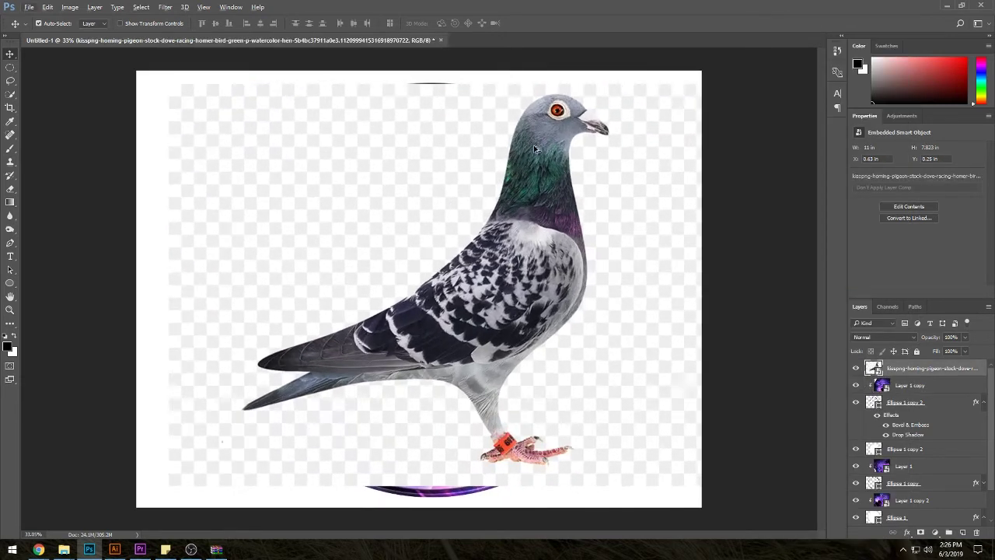
key("p")
scroll(554, 99, "up", 3)
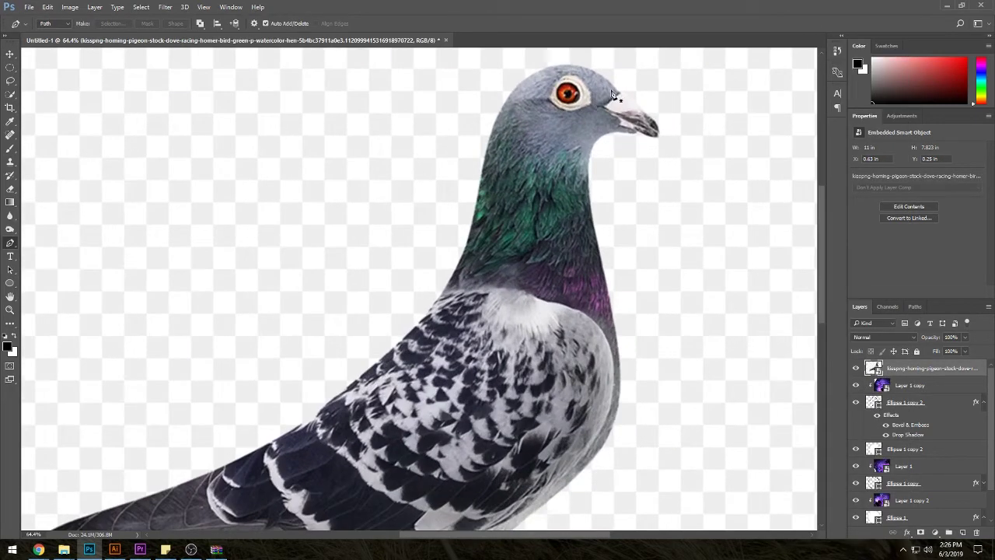
Start the pen outline at the beak and trace over the head, neck, back and wing tips
scroll(607, 109, "up", 1)
left_click_drag(607, 108, 609, 115)
left_click(634, 150)
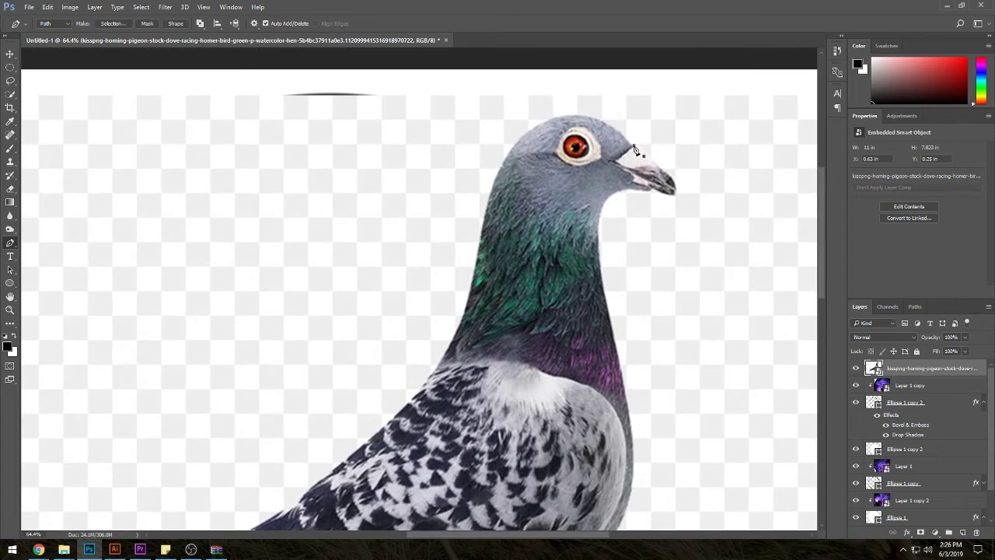
left_click_drag(560, 116, 531, 122)
mouse_move(488, 212)
left_mouse_down()
mouse_move(474, 273)
mouse_move(551, 153)
left_mouse_up()
mouse_move(478, 281)
left_mouse_down()
mouse_move(386, 360)
mouse_move(573, 264)
left_mouse_up()
scroll(385, 314, "up", 3)
mouse_move(245, 342)
left_mouse_down()
mouse_move(511, 212)
mouse_move(570, 212)
left_mouse_up()
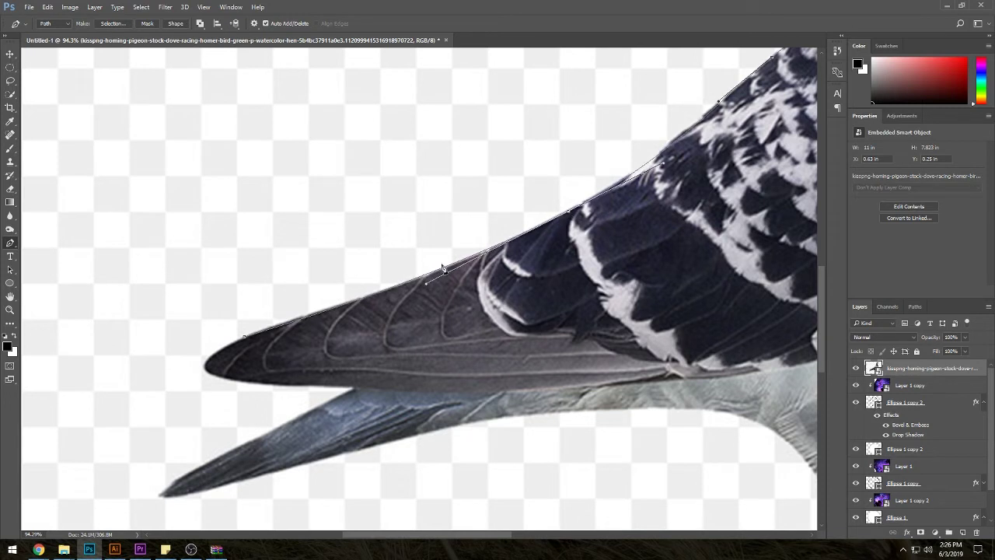
scroll(308, 246, "up", 1)
scroll(265, 332, "up", 1)
left_click_drag(269, 331, 323, 342)
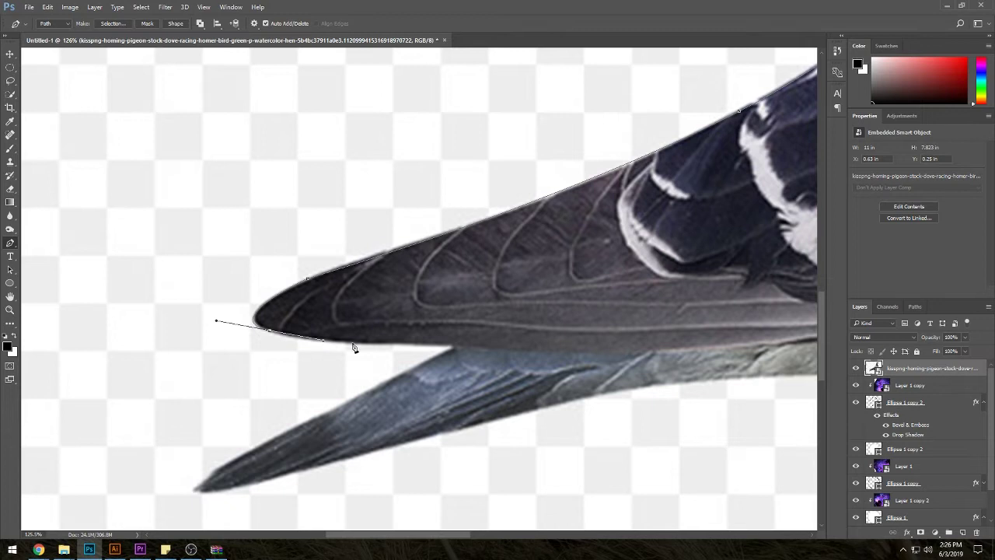
scroll(459, 354, "down", 3)
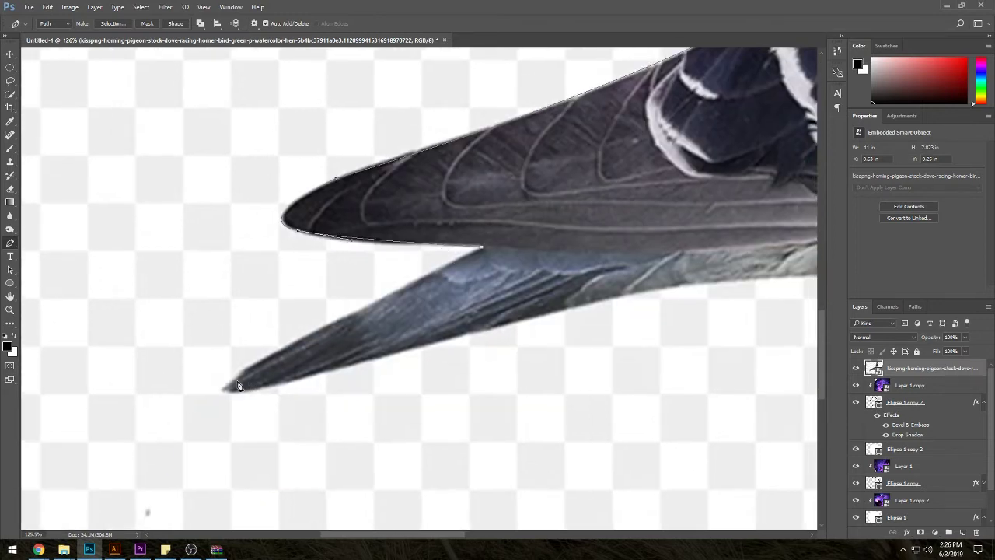
left_click_drag(227, 392, 223, 397)
Continue the outline along the belly and down the leg to beside the orange band
scroll(522, 269, "right", 5)
scroll(522, 269, "down", 2)
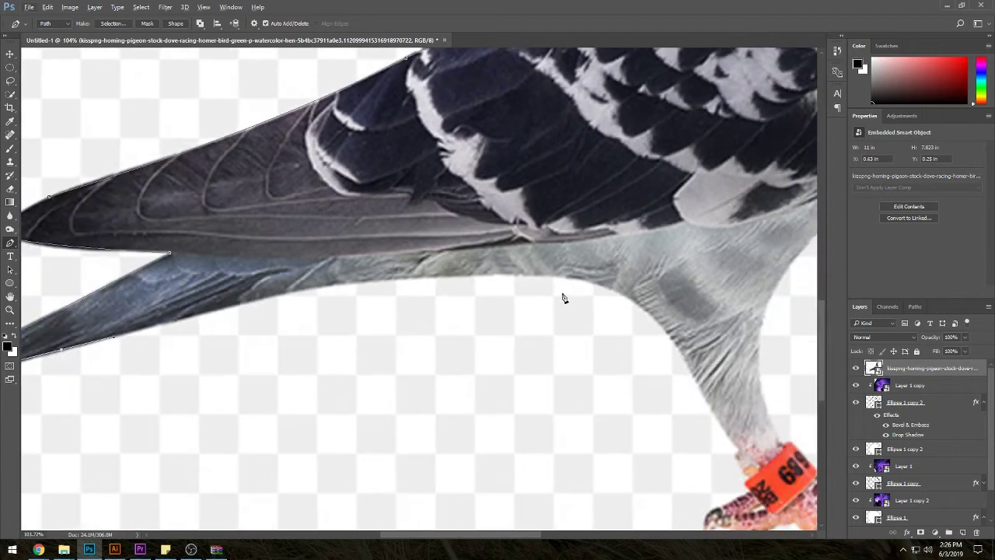
left_click_drag(569, 278, 754, 308)
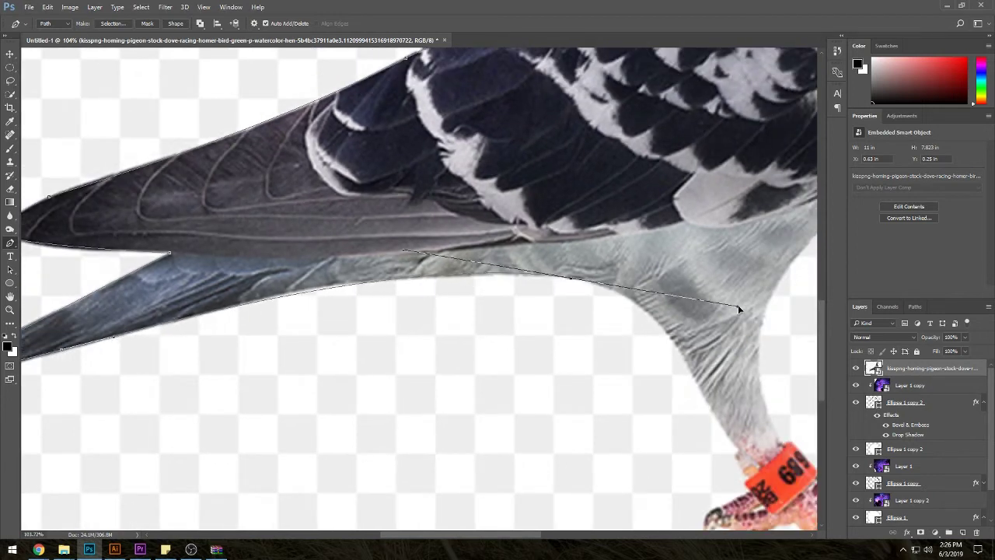
scroll(729, 311, "down", 3)
scroll(507, 305, "up", 2)
left_click(507, 306)
left_click_drag(572, 210, 454, 181)
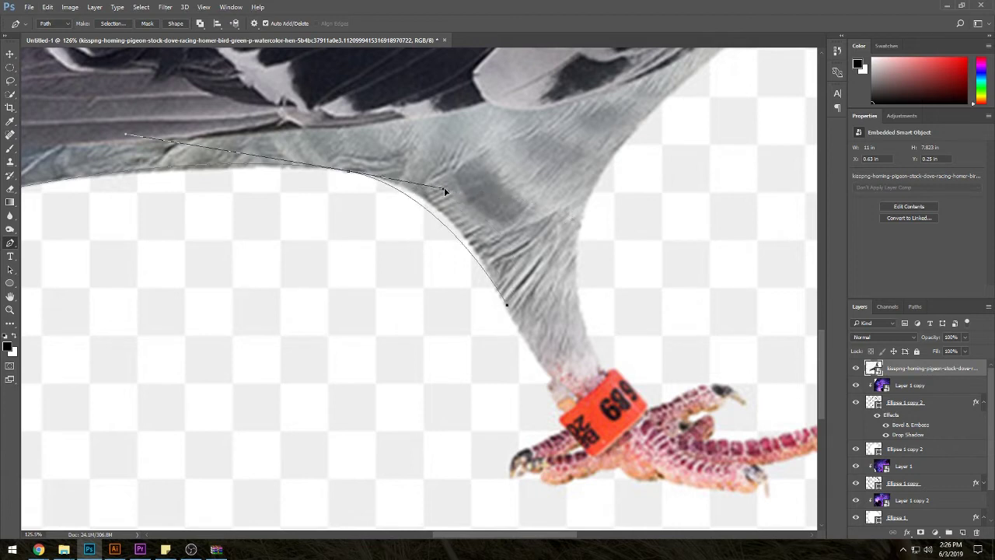
scroll(467, 237, "up", 2)
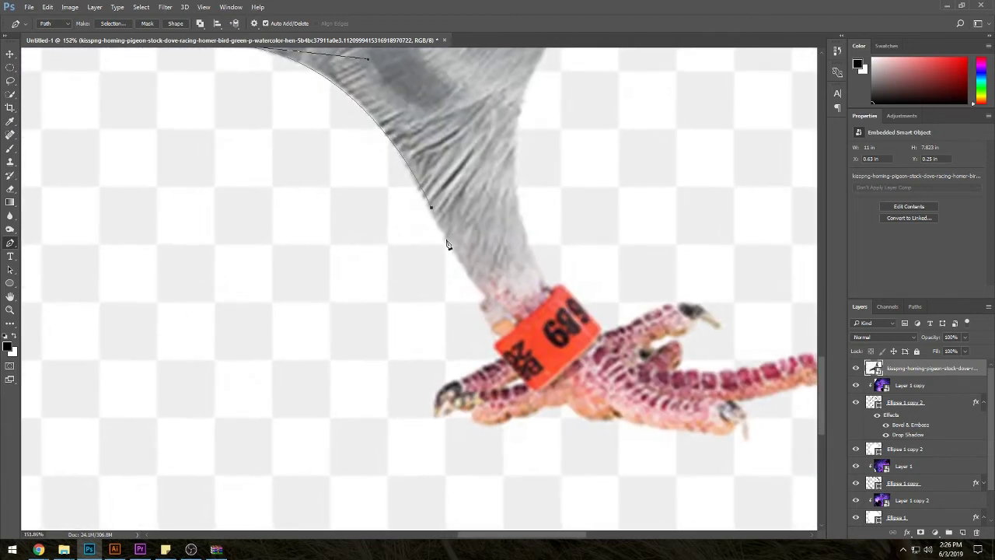
left_click(465, 269)
left_click(482, 291)
left_click_drag(488, 317, 492, 327)
scroll(499, 344, "up", 1)
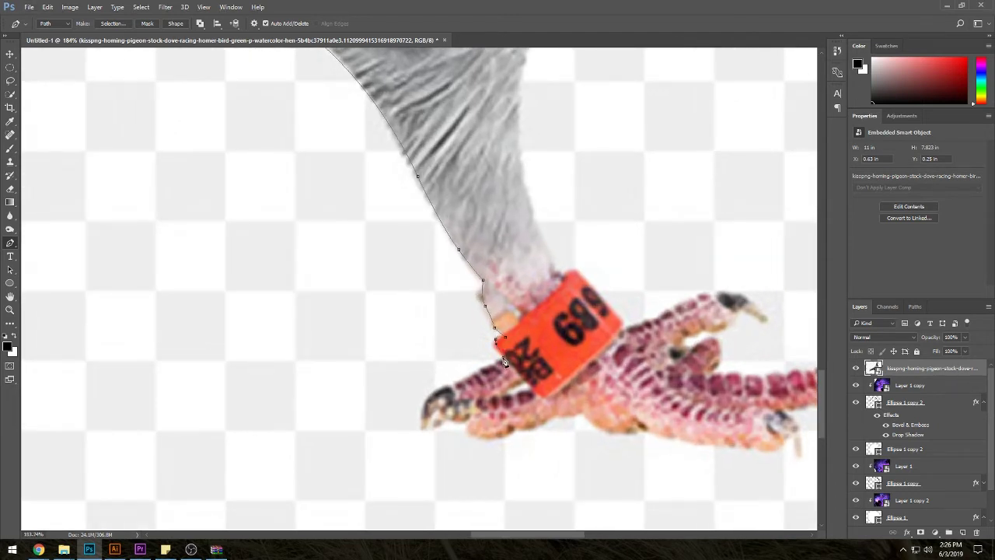
scroll(503, 361, "up", 2)
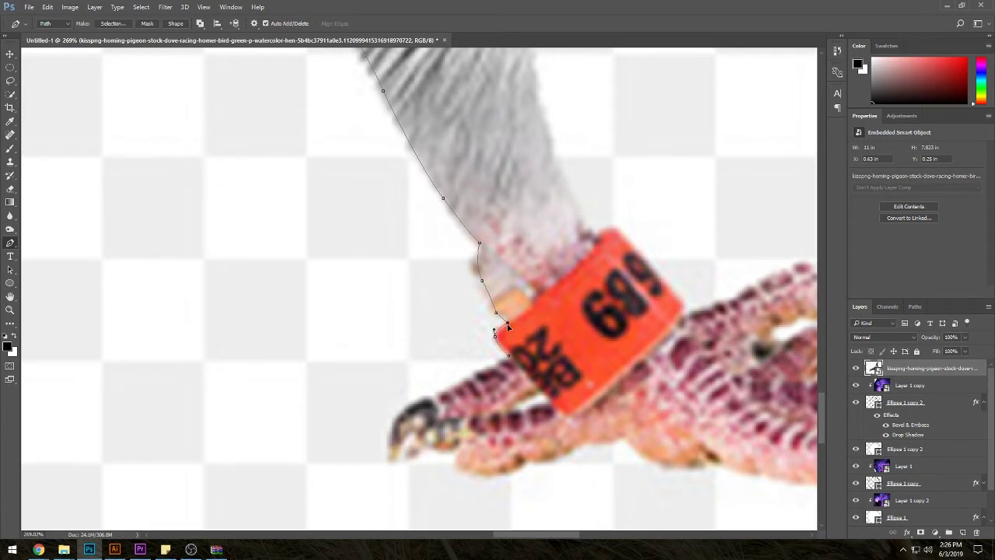
scroll(451, 349, "down", 1)
scroll(439, 336, "up", 1)
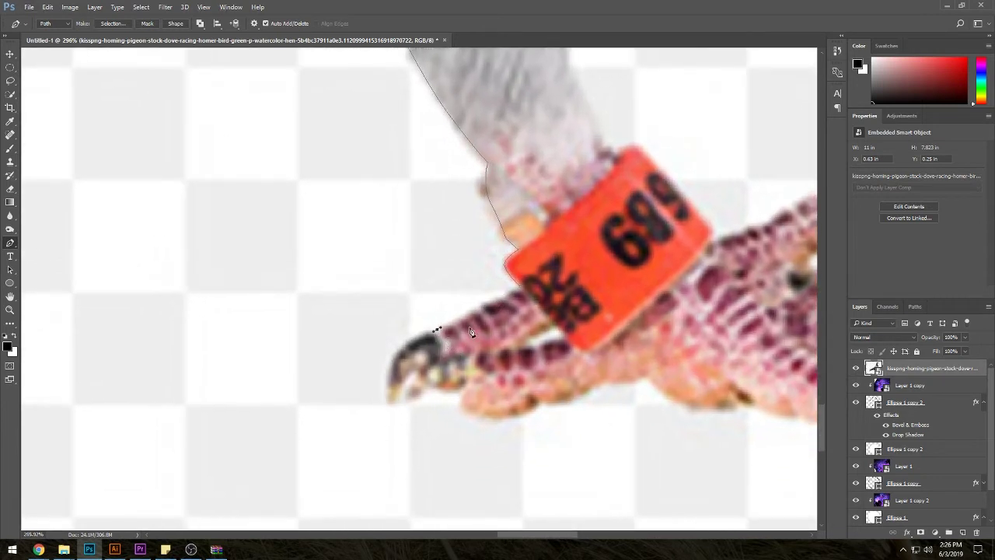
left_click(434, 329)
Trace below the band around the first toes and their claws
mouse_move(394, 354)
left_mouse_down()
mouse_move(387, 386)
mouse_move(418, 371)
mouse_move(434, 390)
left_mouse_up()
left_click(386, 398)
mouse_move(474, 407)
left_mouse_down()
mouse_move(490, 415)
mouse_move(358, 351)
mouse_move(420, 322)
left_mouse_up()
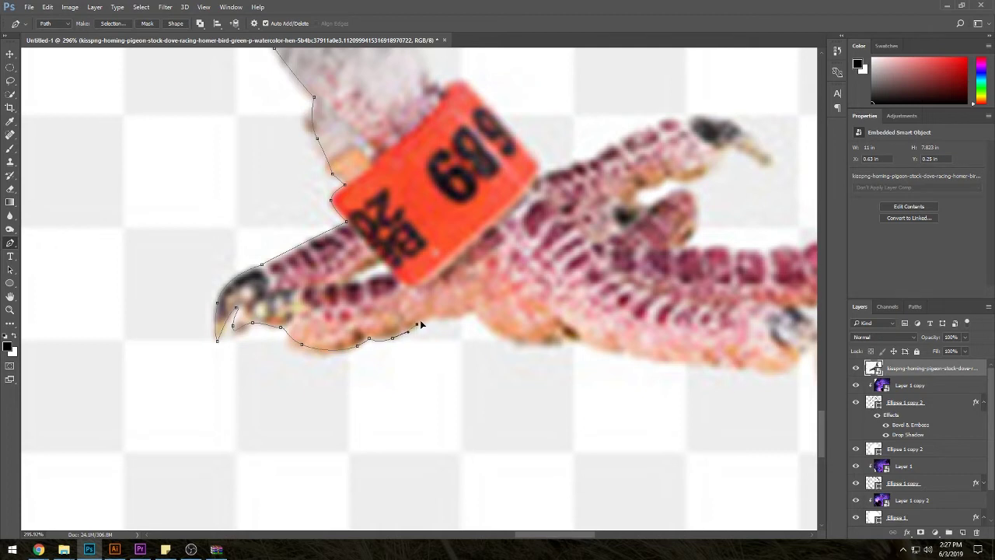
mouse_move(513, 332)
left_mouse_down()
mouse_move(364, 311)
mouse_move(412, 330)
left_mouse_up()
mouse_move(504, 342)
left_mouse_down()
mouse_move(395, 337)
mouse_move(476, 349)
left_mouse_up()
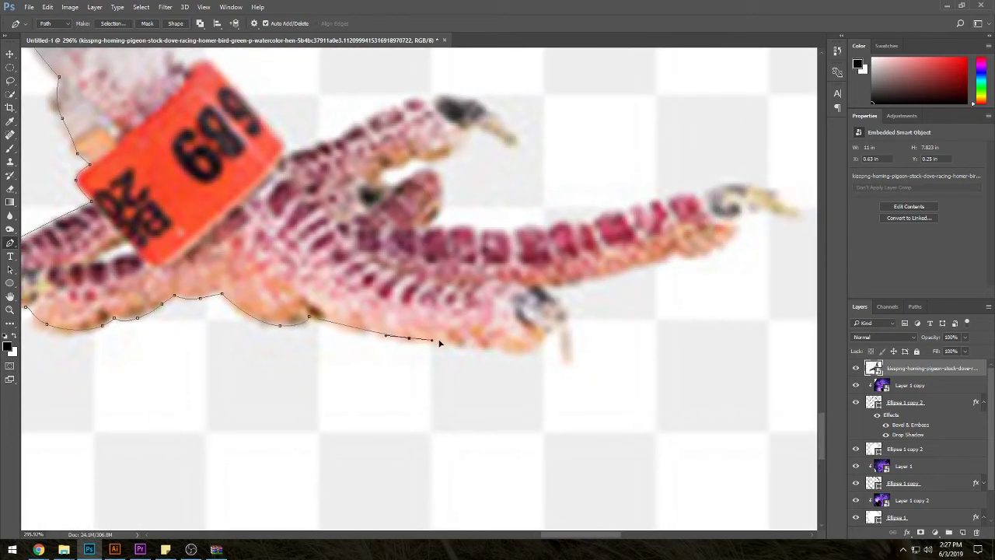
left_click(477, 344)
left_click(528, 346)
left_click(543, 339)
left_click(552, 327)
left_click(572, 352)
left_click_drag(566, 311, 559, 305)
left_click(543, 288)
left_click_drag(596, 274, 470, 322)
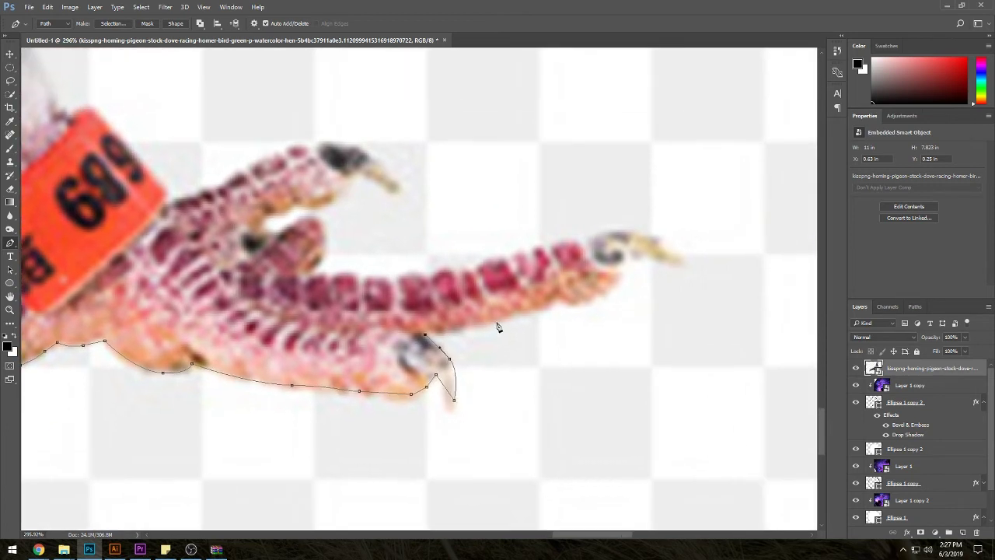
left_click_drag(532, 310, 551, 303)
Trace around the long toe and upper claw, then back up the leg above the band
left_click(623, 264)
scroll(645, 258, "down", 2)
left_click_drag(626, 234, 571, 246)
left_click_drag(515, 260, 500, 267)
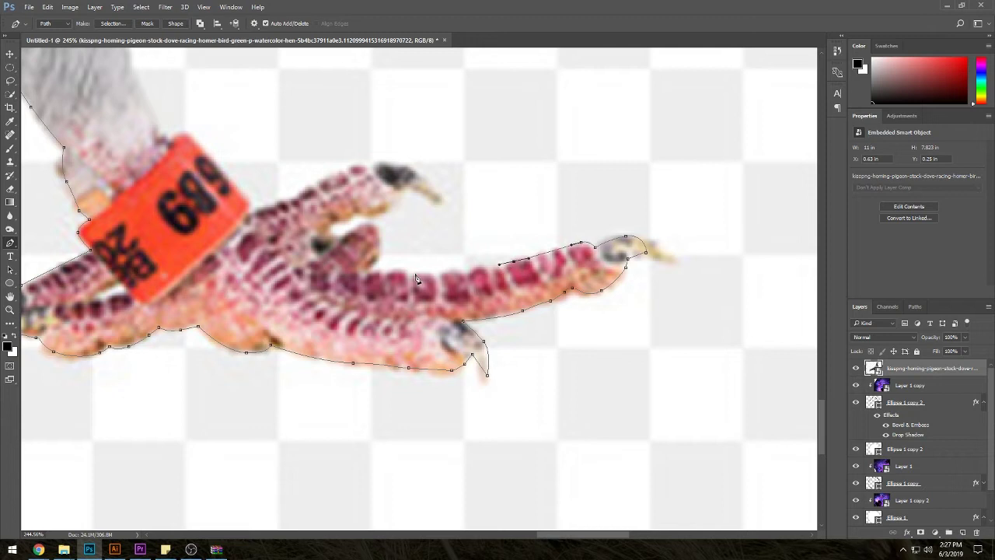
left_click_drag(415, 274, 364, 269)
left_click_drag(412, 189, 414, 194)
mouse_move(391, 173)
left_mouse_down()
mouse_move(379, 171)
mouse_move(416, 267)
left_mouse_up()
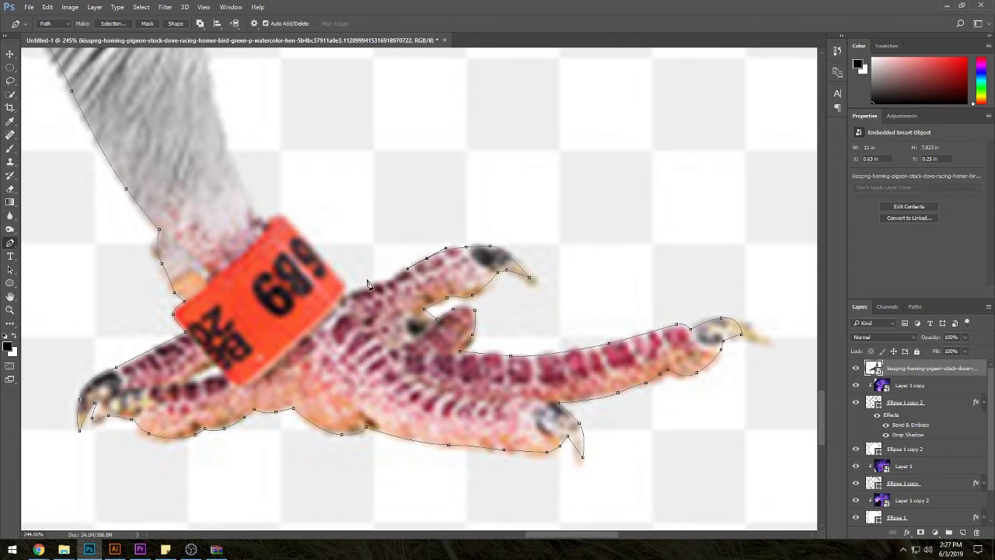
left_click_drag(354, 285, 344, 296)
left_click_drag(302, 231, 266, 223)
scroll(266, 226, "down", 2)
scroll(331, 286, "down", 2)
mouse_move(315, 242)
left_mouse_down()
mouse_move(308, 179)
mouse_move(345, 239)
left_mouse_up()
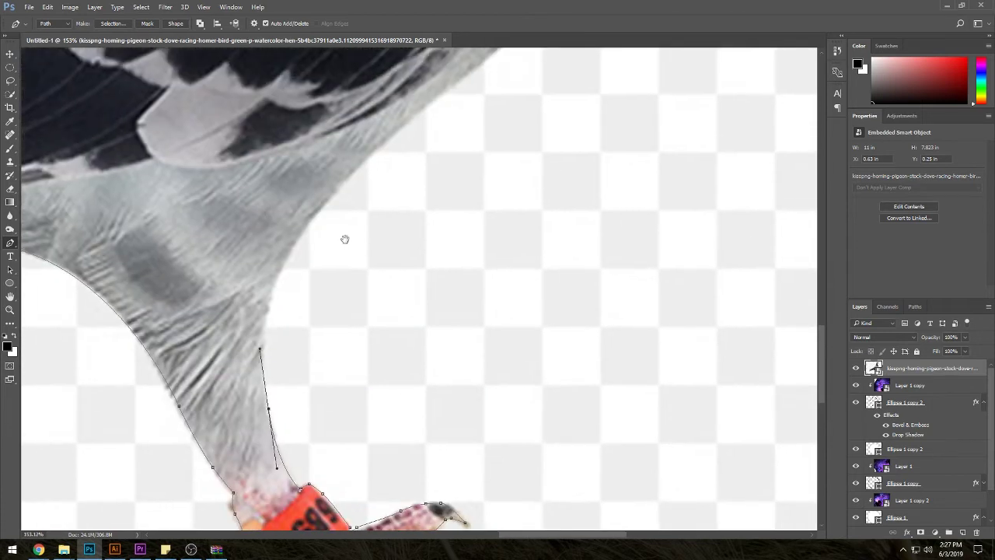
Trace the outline up the back of the leg, along the chest and front of the neck
scroll(344, 238, "down", 2)
left_click_drag(361, 192, 427, 136)
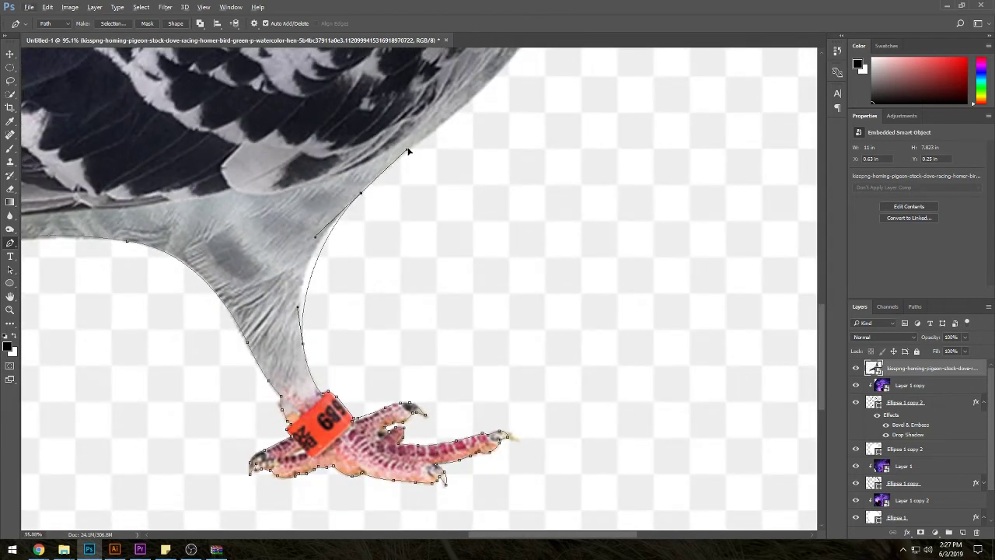
scroll(406, 300, "up", 3)
scroll(400, 366, "down", 2)
left_click_drag(464, 256, 476, 207)
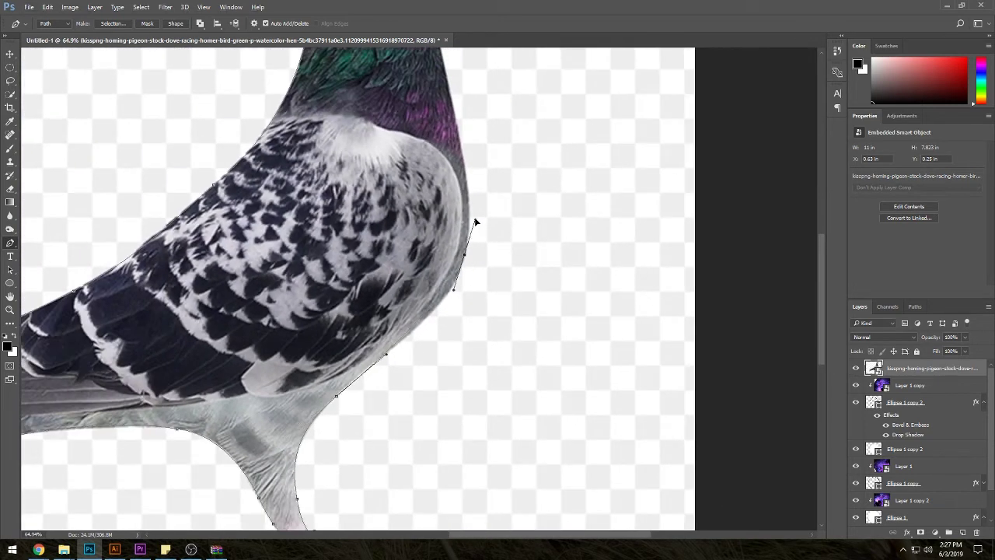
left_click_drag(501, 128, 475, 331)
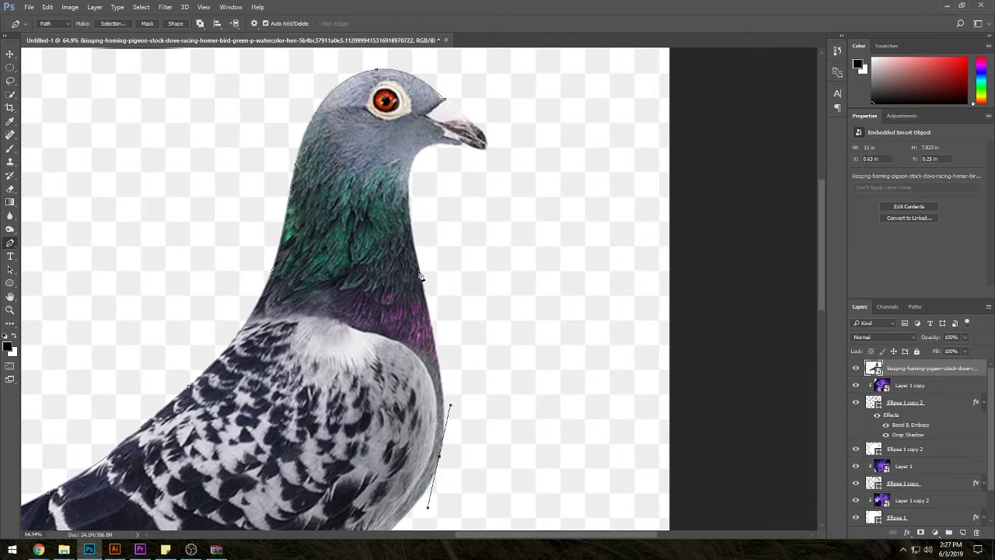
left_click_drag(439, 337, 431, 303)
scroll(423, 313, "up", 2)
scroll(423, 313, "up", 1)
scroll(430, 312, "up", 1)
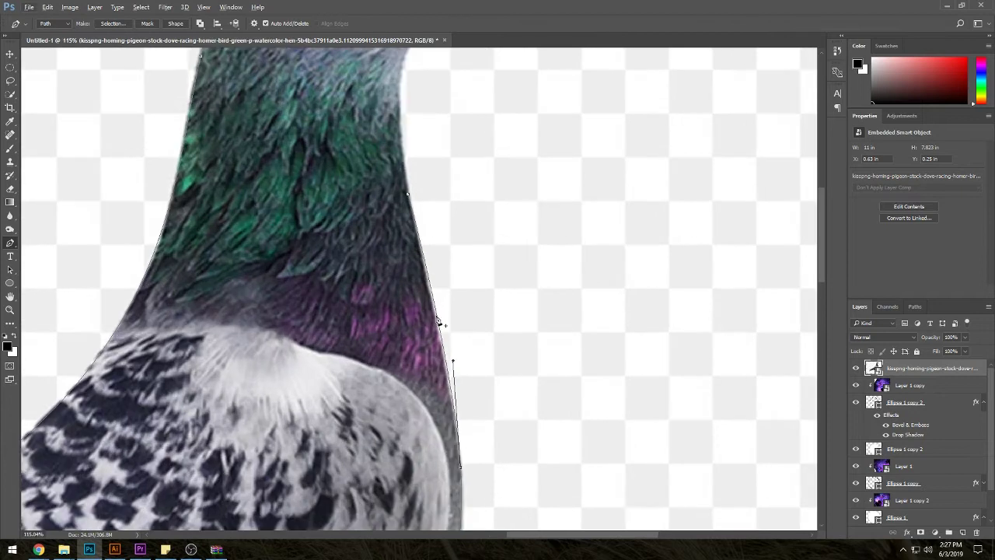
scroll(431, 310, "up", 5)
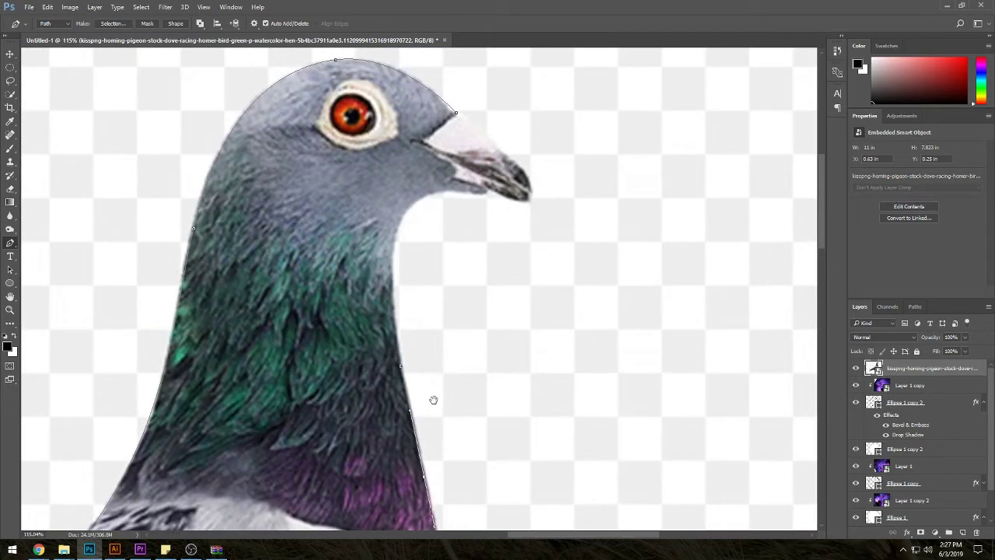
scroll(410, 356, "up", 1)
mouse_move(399, 308)
left_mouse_down()
mouse_move(434, 278)
mouse_move(554, 292)
left_mouse_up()
Add points under the beak and at its tip, then adjust them to fit the edge
left_click(501, 279)
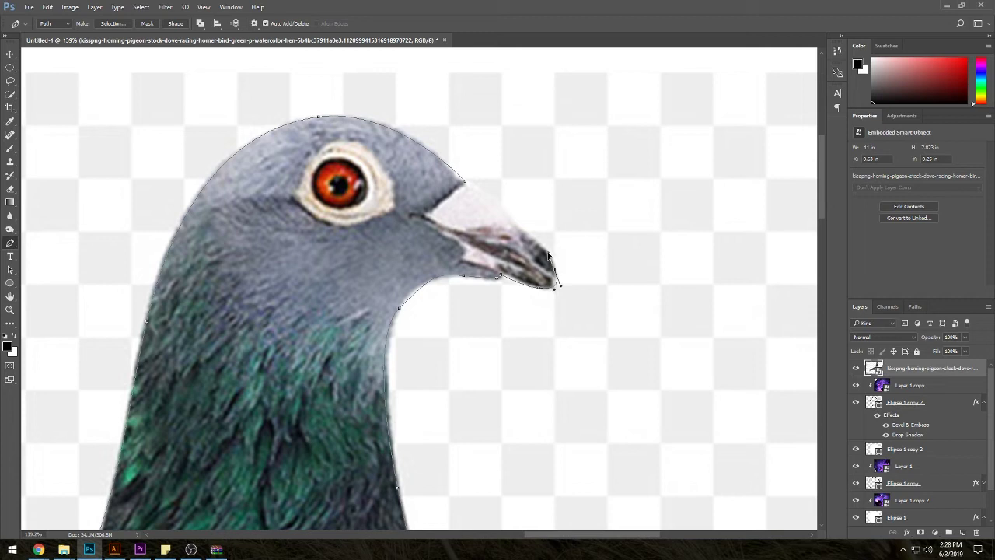
left_click(555, 286, "alt")
scroll(554, 289, "up", 2)
scroll(555, 282, "up", 2)
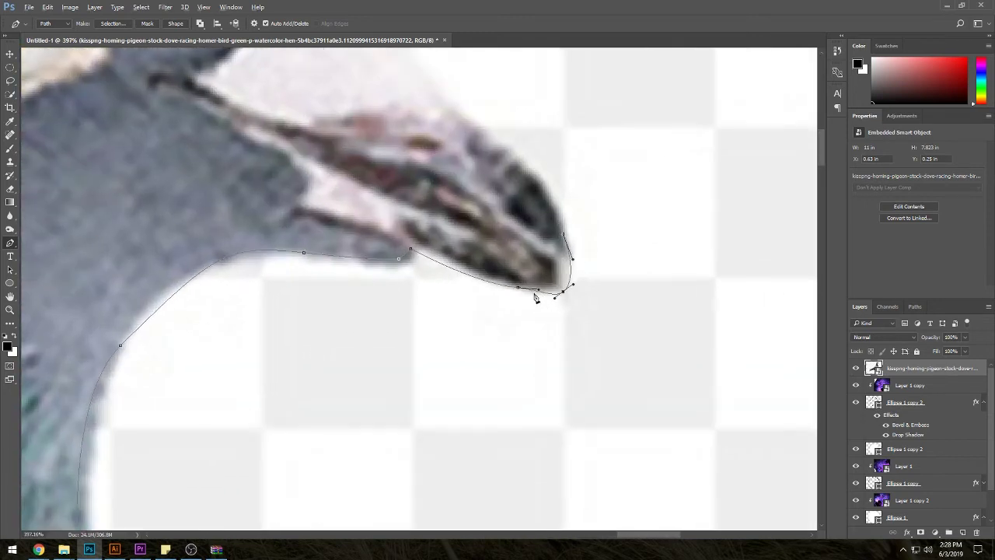
left_click(539, 293, "ctrl")
left_click_drag(519, 291, 472, 275)
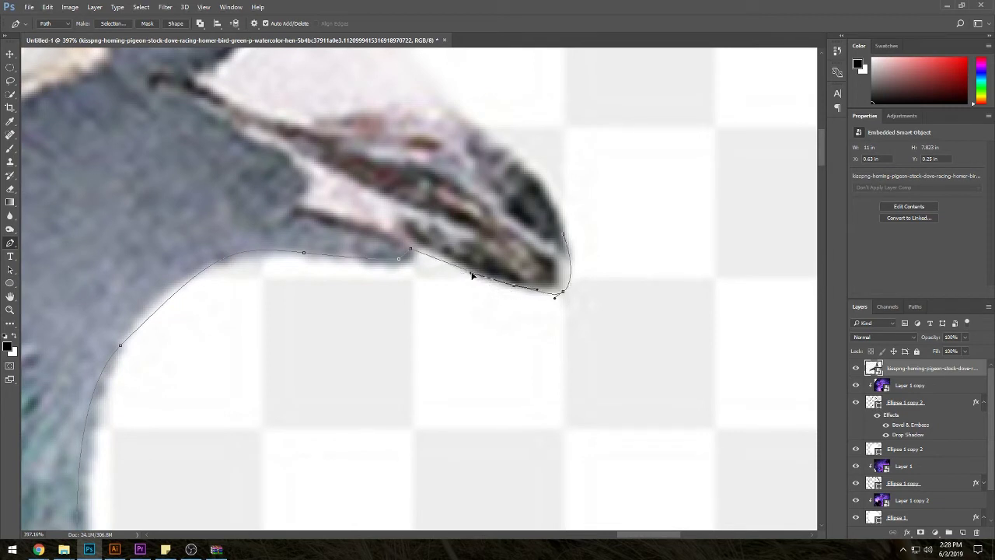
left_click(568, 270, "ctrl")
Trace along the top of the beak and close the outline at its starting point
left_click(565, 231, "ctrl")
left_click_drag(566, 231, 636, 382)
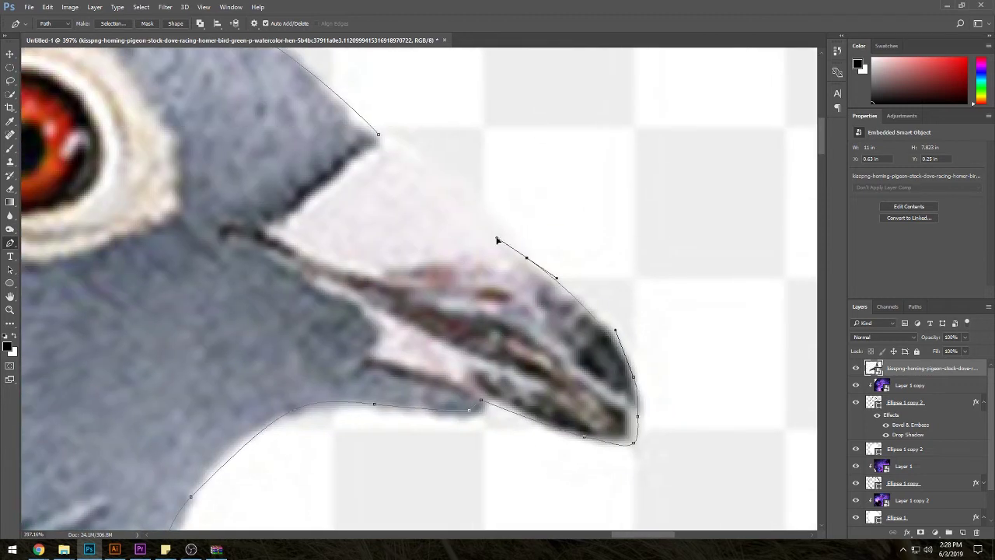
left_click_drag(436, 163, 397, 143)
left_click(381, 137)
scroll(445, 207, "down", 3)
scroll(445, 207, "down", 2)
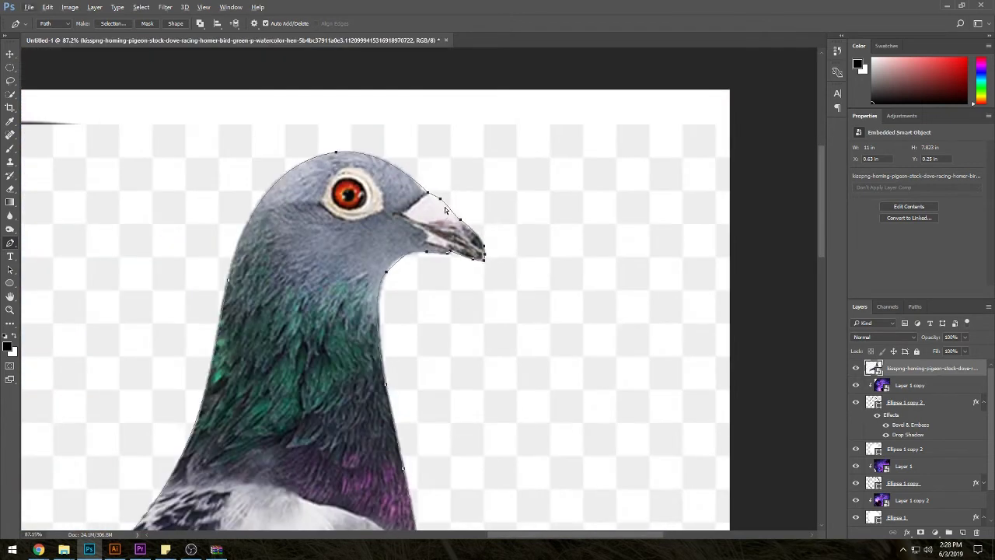
Copy the traced pigeon to its own layer, delete the original photo layer, and nudge it up-left
key("ctrl+j")
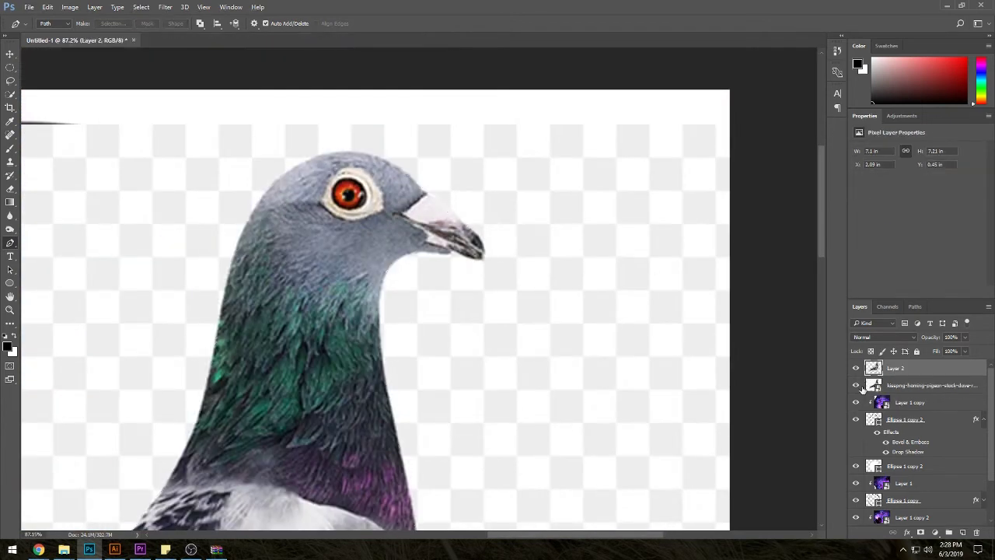
left_click(892, 385)
key("Delete")
key("v")
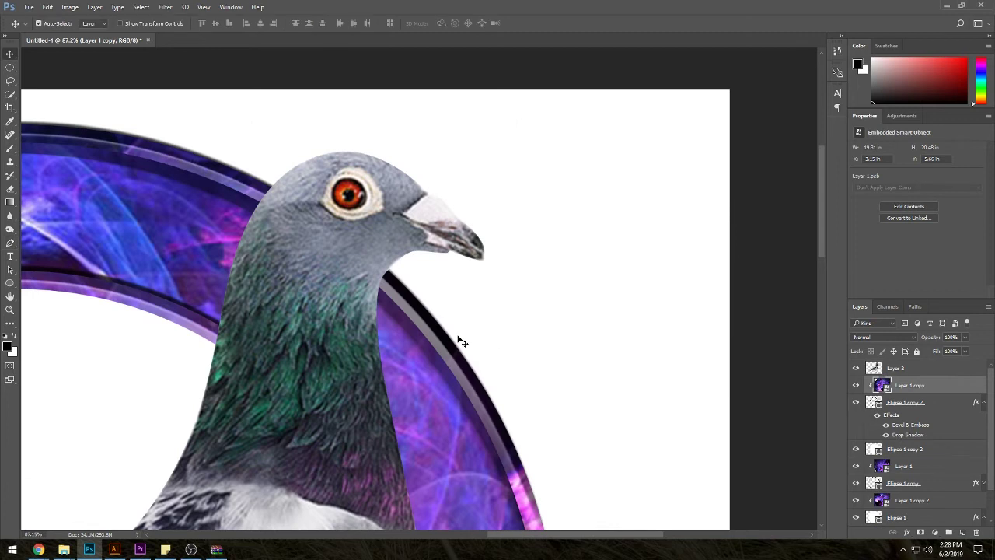
scroll(461, 342, "down", 4)
scroll(461, 342, "up", 1)
left_click_drag(510, 268, 490, 248)
Convert the pigeon to a smart object, scale it to about 70%, and centre it in the ring
right_click(936, 368)
left_click(839, 191)
key("ctrl+t")
mouse_move(544, 133)
left_mouse_down()
mouse_move(430, 225)
mouse_move(419, 208)
mouse_move(460, 215)
left_mouse_up()
left_click_drag(438, 300, 485, 286)
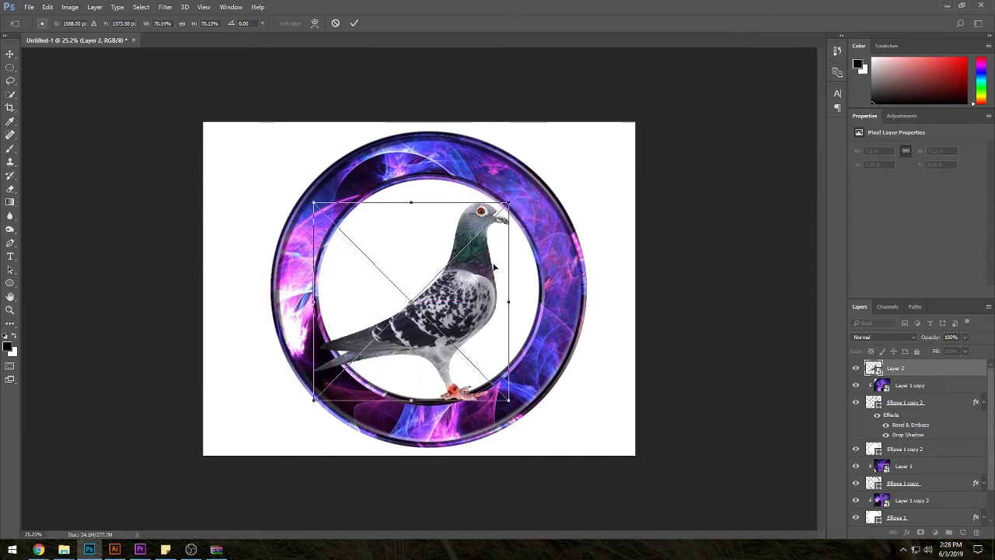
left_click(354, 23)
key("ctrl+plus")
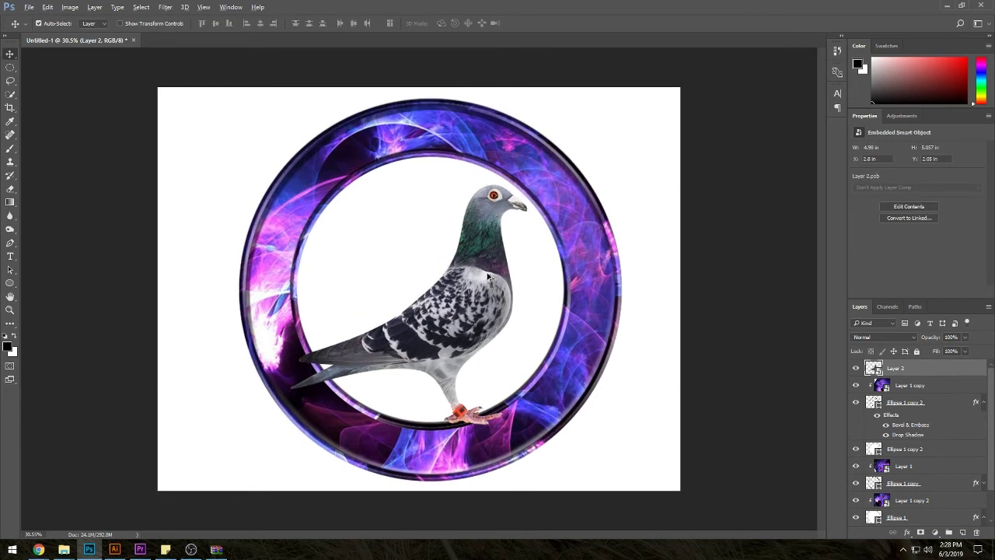
Search for 'galaxy' in a new Chrome tab
key("alt+Tab")
left_click(510, 9)
type("galaxy")
Run the galaxy web search and browse its image results
key("Return")
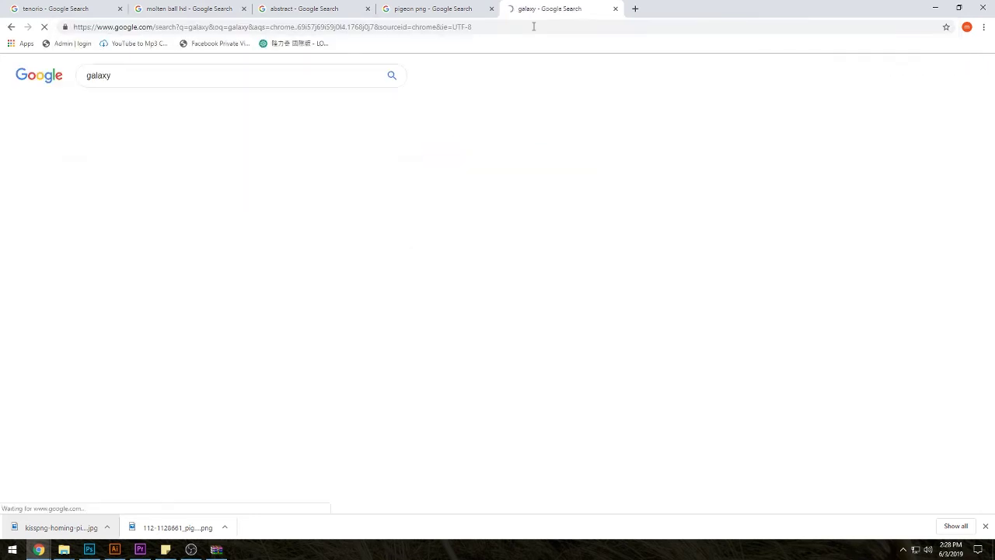
left_click(139, 104)
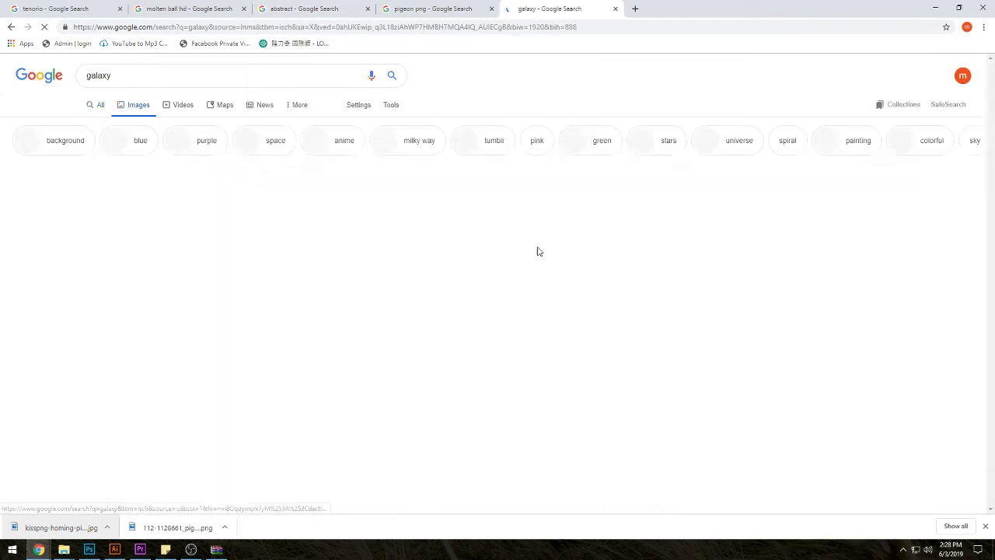
scroll(594, 283, "down", 3)
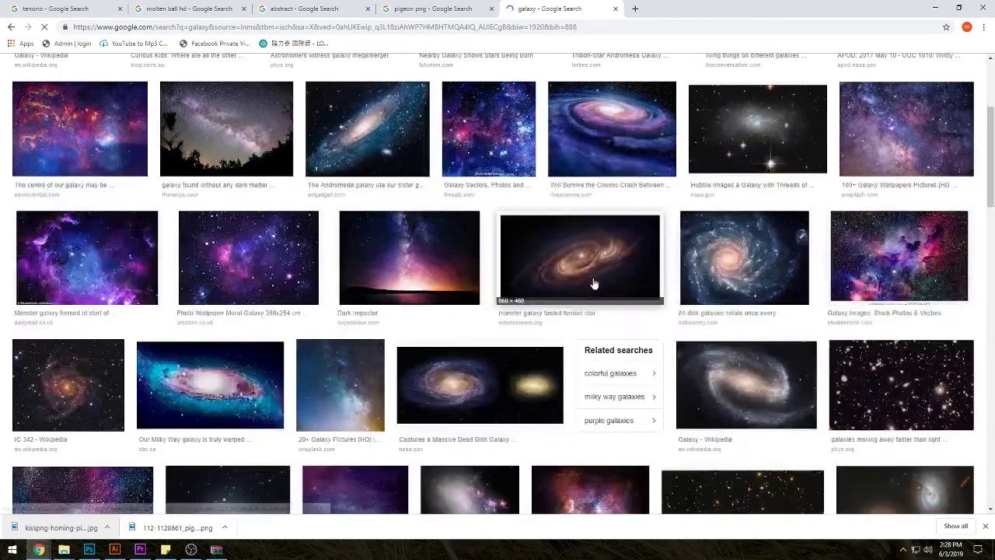
left_click(905, 268)
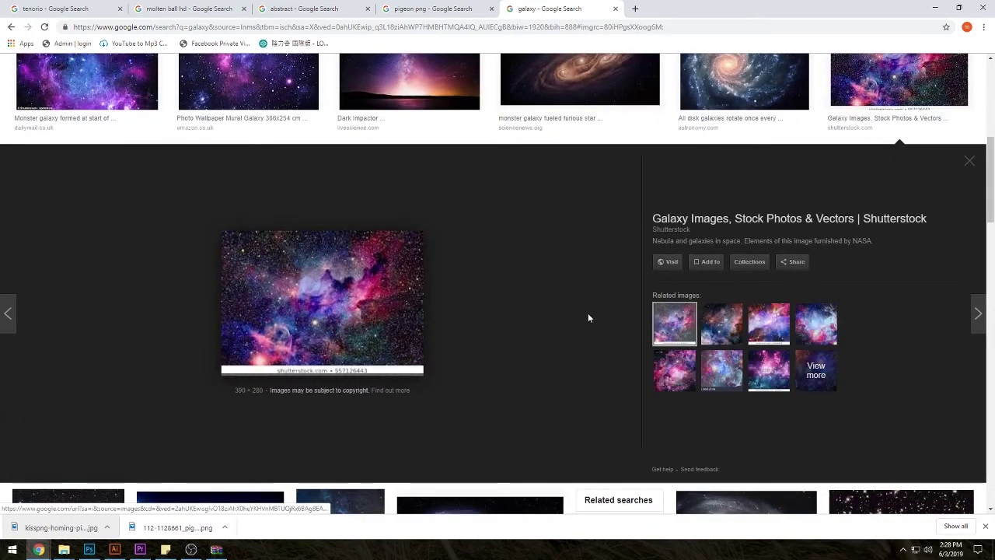
scroll(588, 317, "up", 2)
scroll(479, 209, "up", 1)
scroll(480, 210, "up", 1)
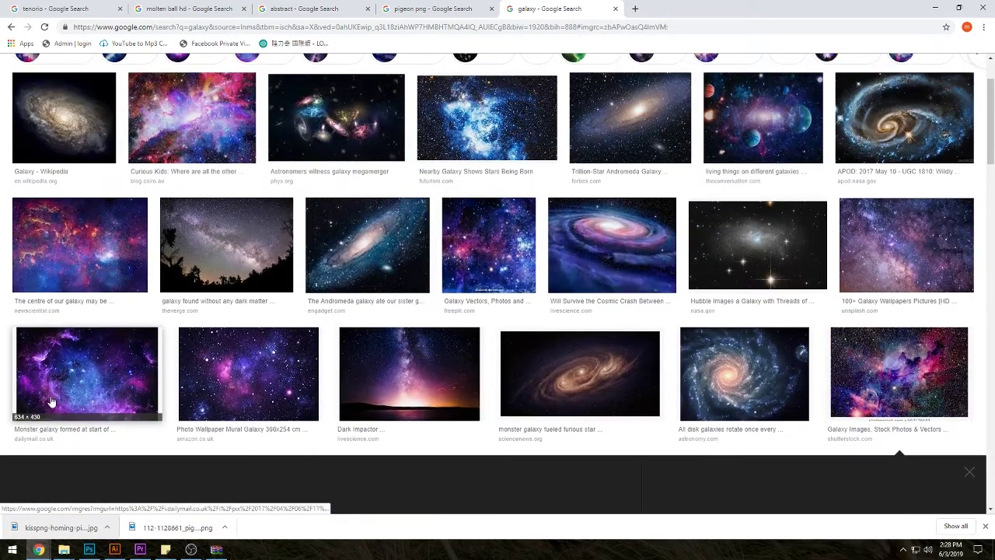
Preview the bright purple nebula image and copy it to the clipboard
left_click(51, 401)
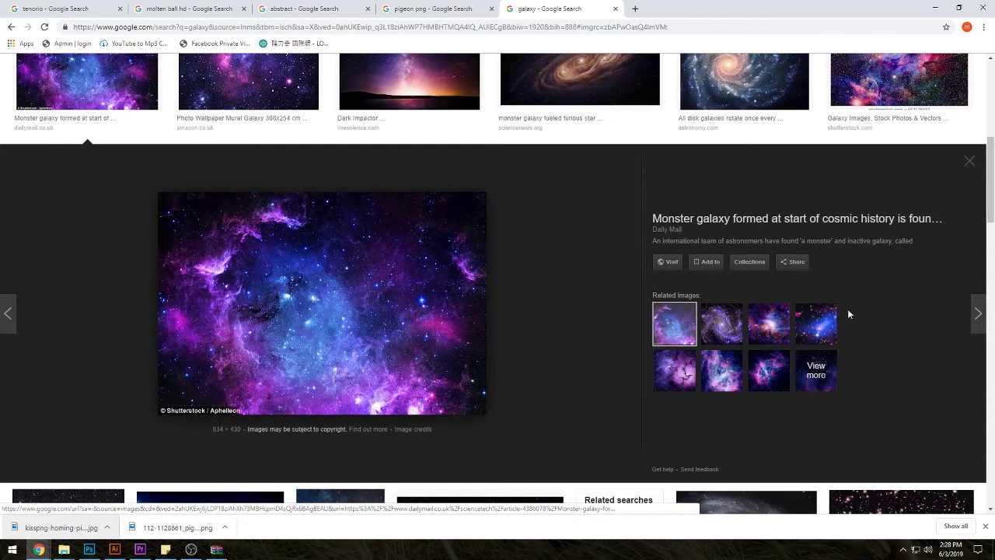
left_click(721, 320)
left_click(769, 325)
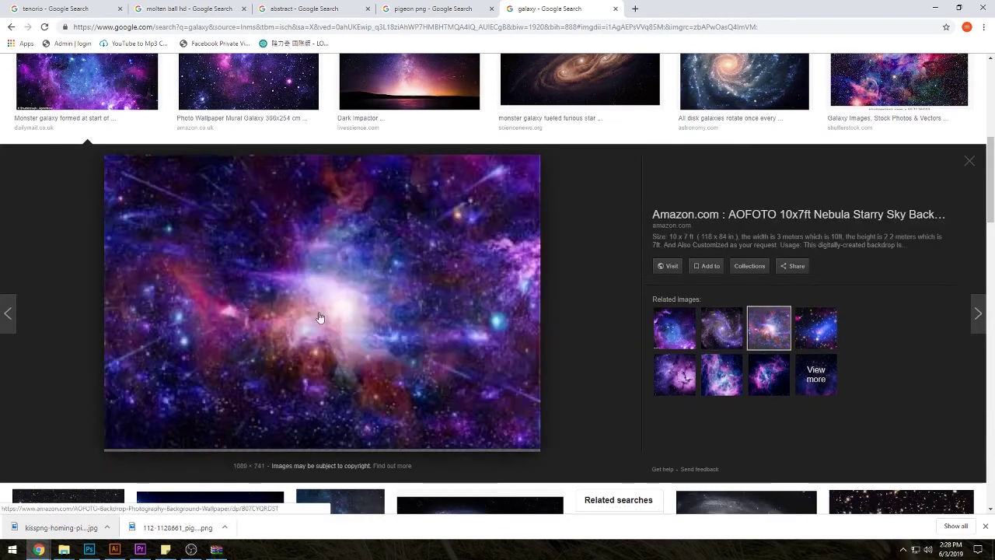
right_click(329, 312)
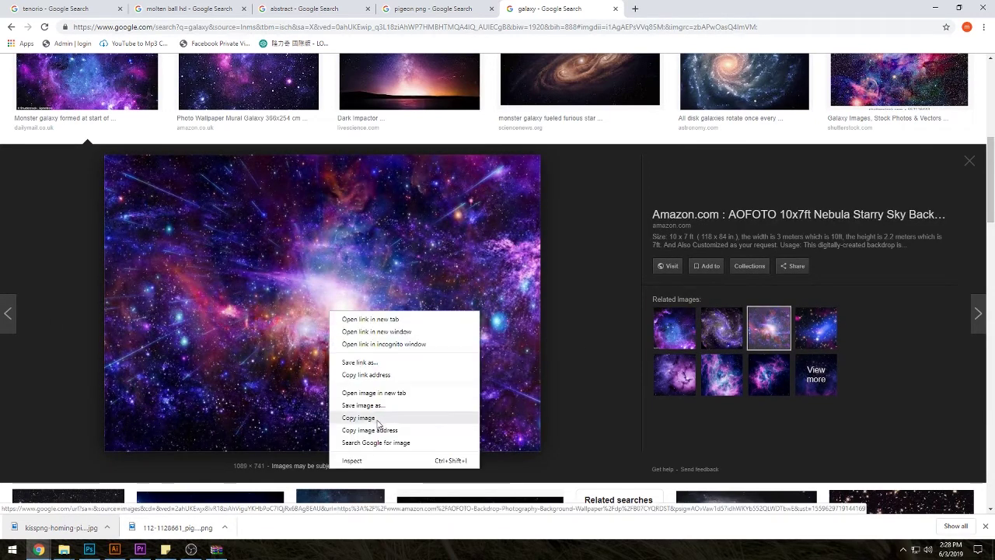
left_click(378, 422)
left_click(89, 549)
scroll(947, 466, "down", 2)
scroll(925, 439, "up", 1)
Paste the nebula above the inner circle layer and clip it to that circle
left_click(906, 430)
key("ctrl+v")
right_click(917, 429)
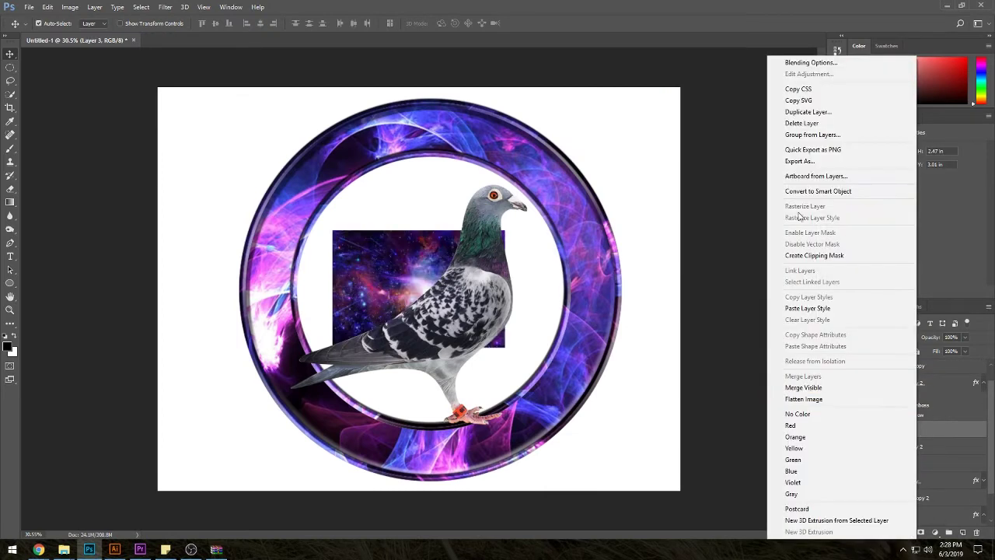
key("Escape")
right_click(901, 430)
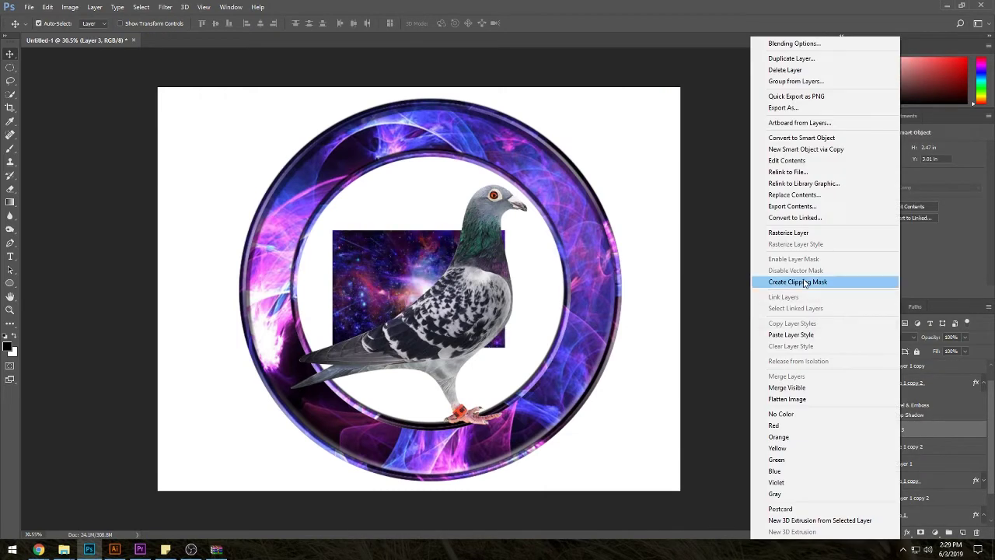
left_click(839, 283)
Scale up the clipped nebula so it fills the inner disc behind the pigeon
key("ctrl+t")
left_click_drag(499, 350, 637, 398)
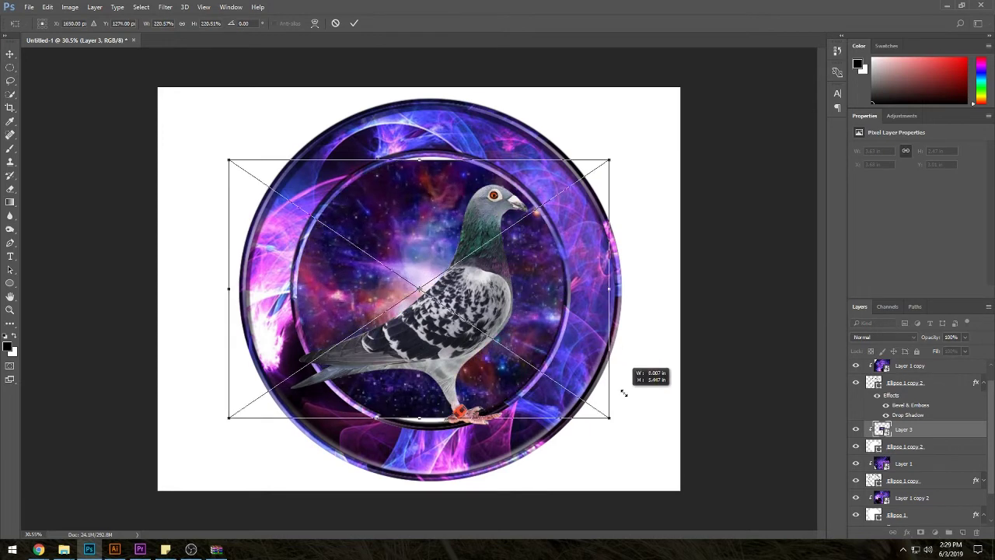
left_click_drag(636, 398, 642, 401)
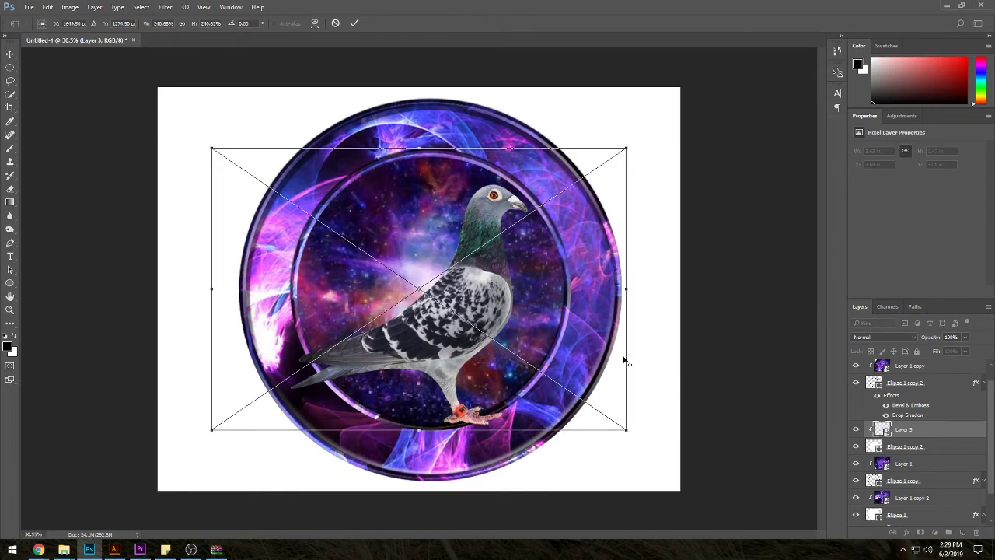
left_click(354, 25)
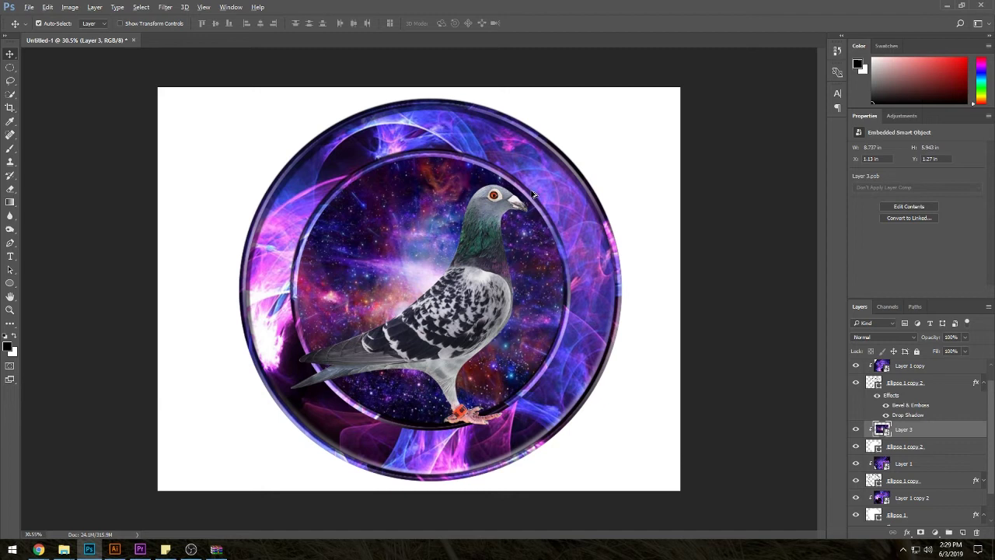
scroll(533, 194, "up", 1)
scroll(533, 193, "down", 2)
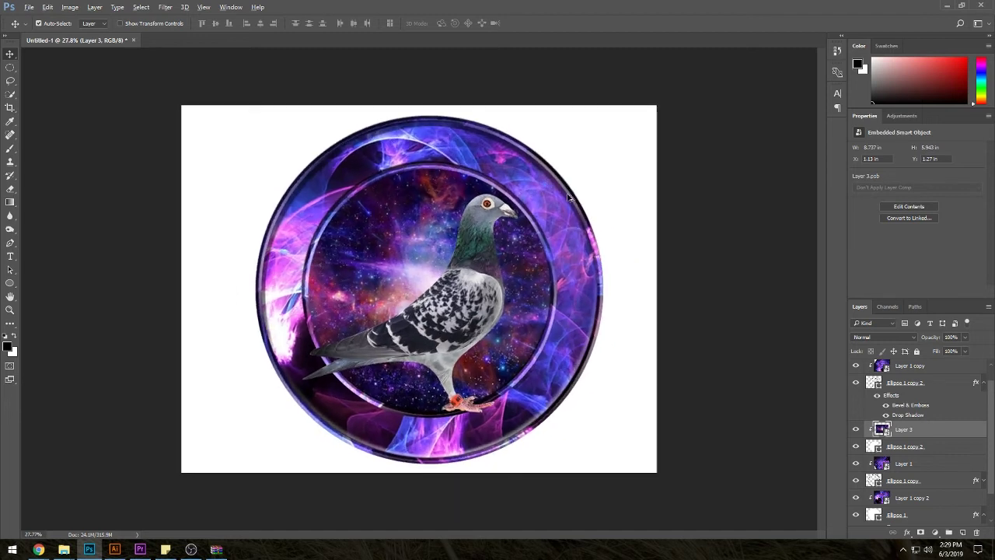
Draw a circular ellipse path just inside the outer ring
left_click(8, 284)
left_click(64, 21)
left_click(48, 36)
mouse_move(286, 202)
left_mouse_down()
mouse_move(451, 365)
mouse_move(589, 458)
mouse_move(572, 444)
left_mouse_up()
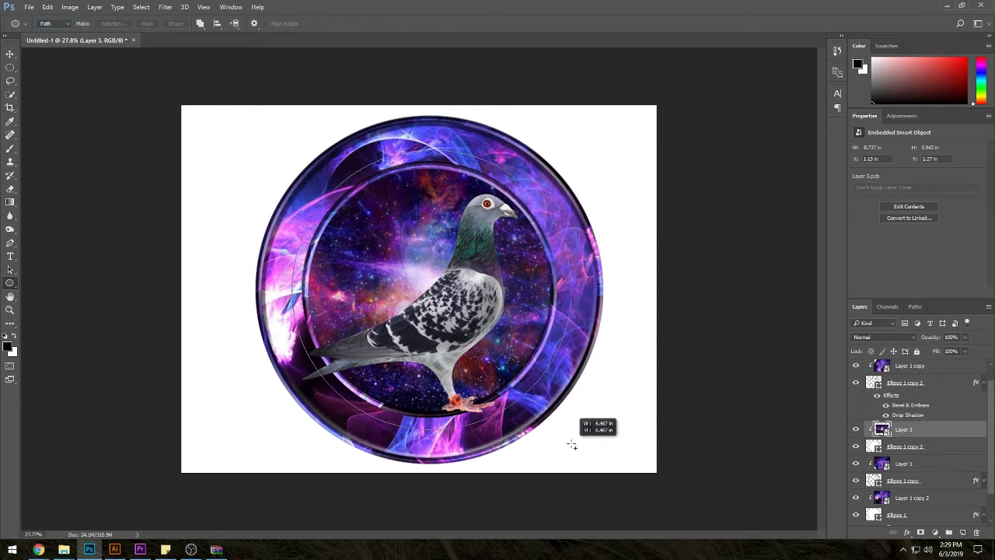
left_click_drag(572, 444, 575, 447)
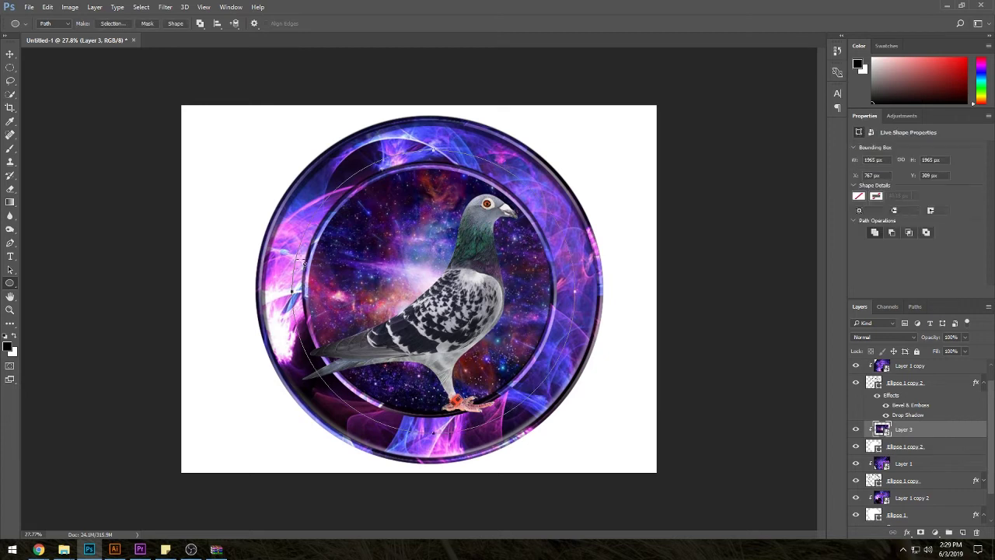
Type KALAPATIDS LOFT on the circular path with 0 tracking at 35.61 pt
key("t")
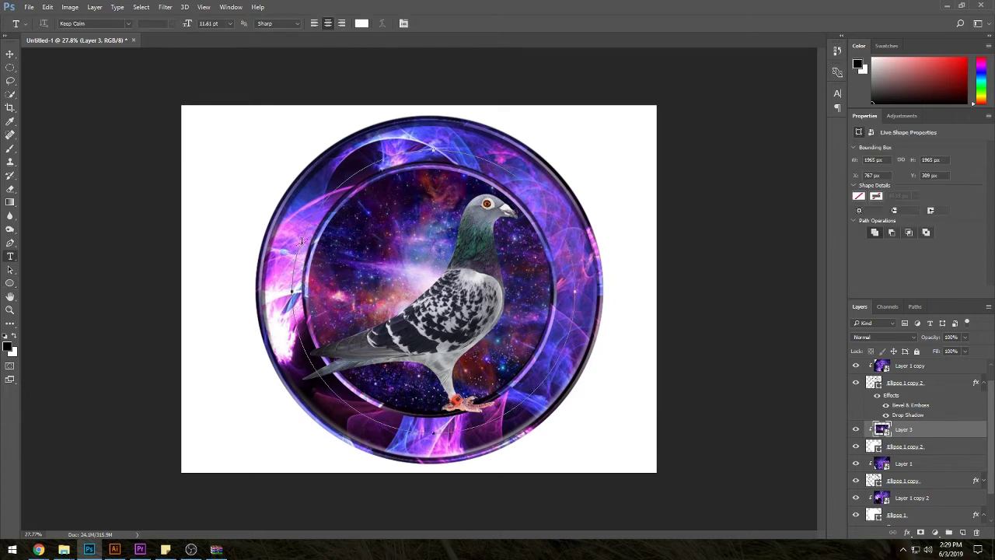
left_click(300, 241)
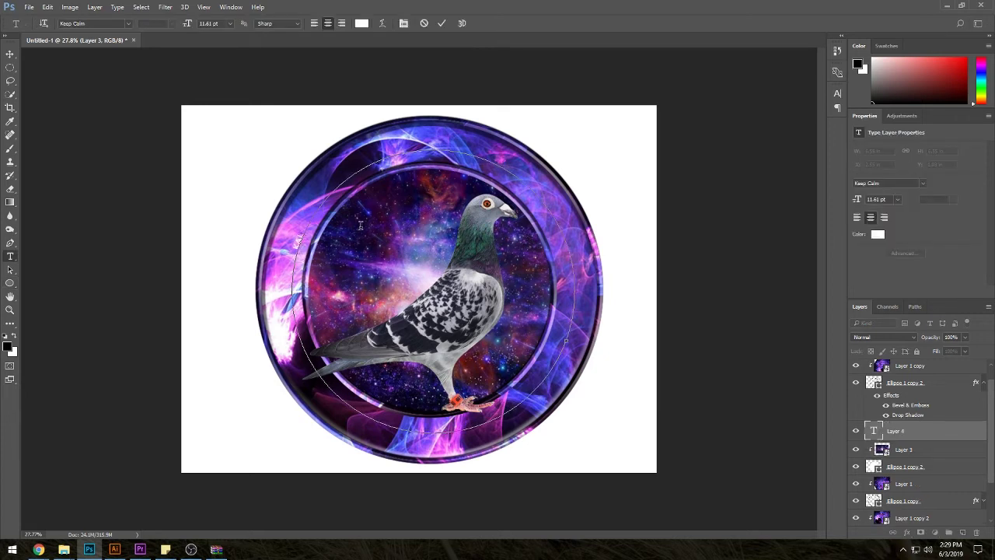
type("DS LOFT")
key("ctrl+a")
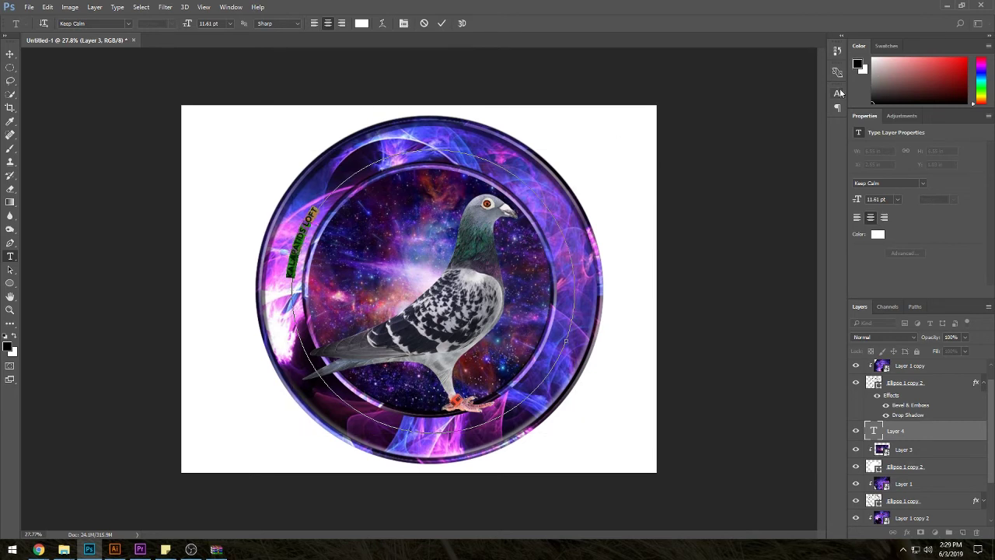
left_click(838, 93)
left_click(799, 131)
type("0")
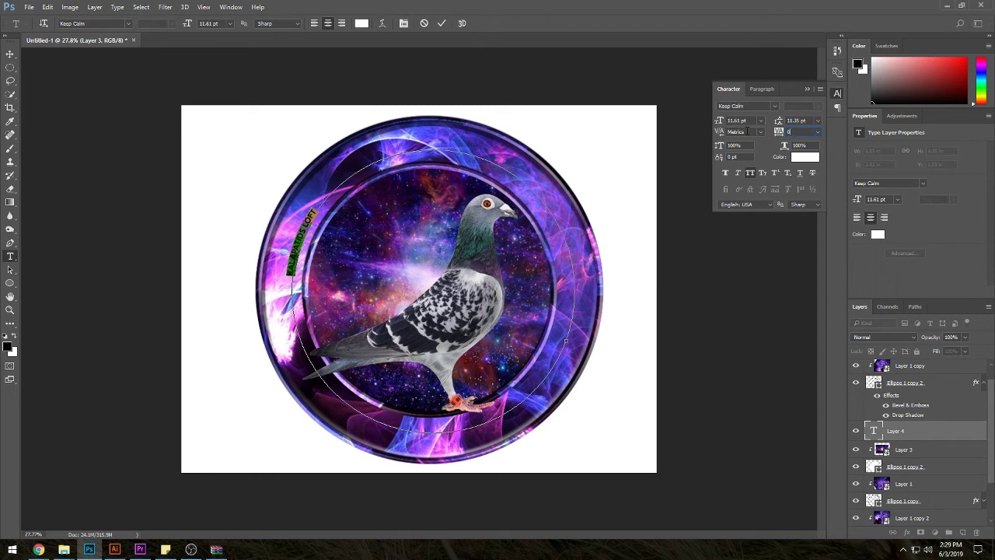
left_click(807, 91)
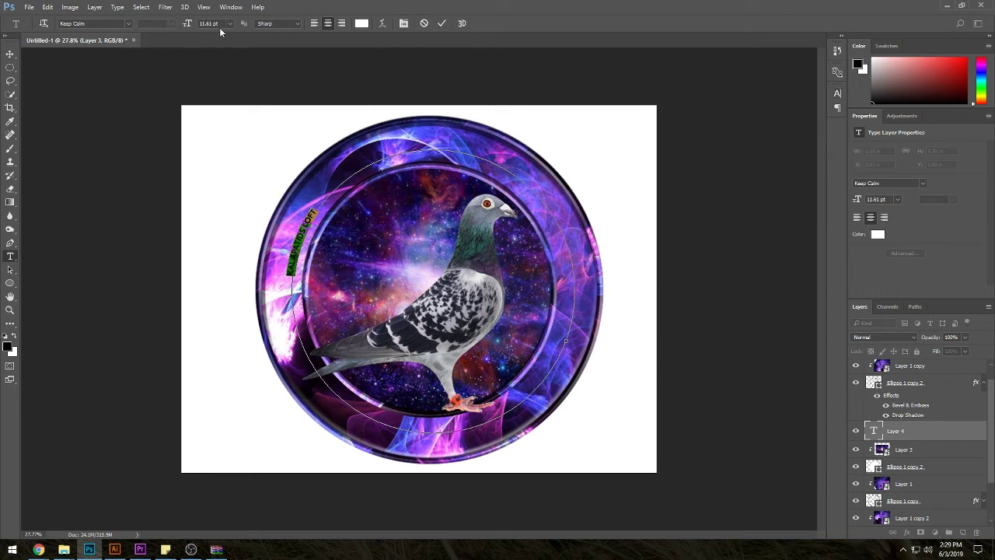
left_click_drag(194, 28, 201, 24)
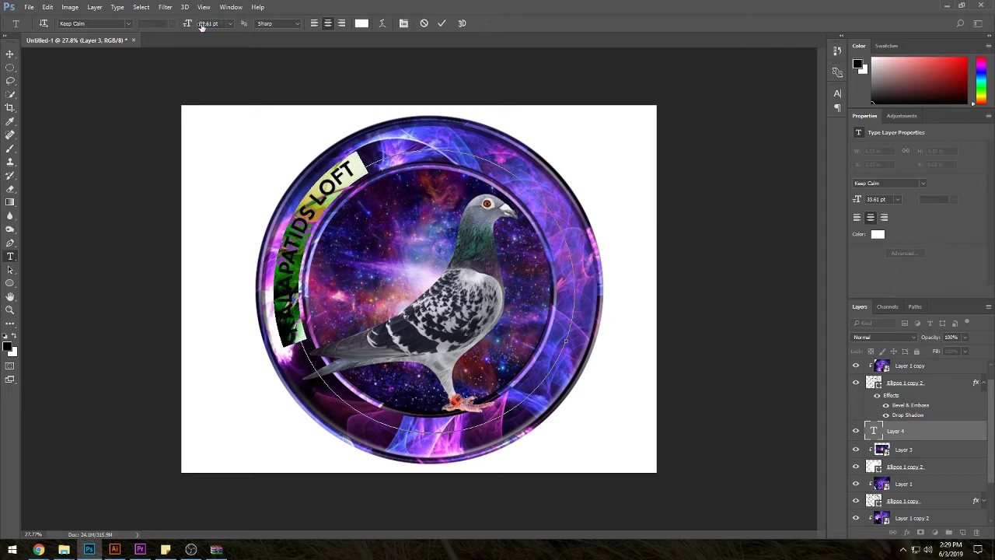
left_click(441, 23)
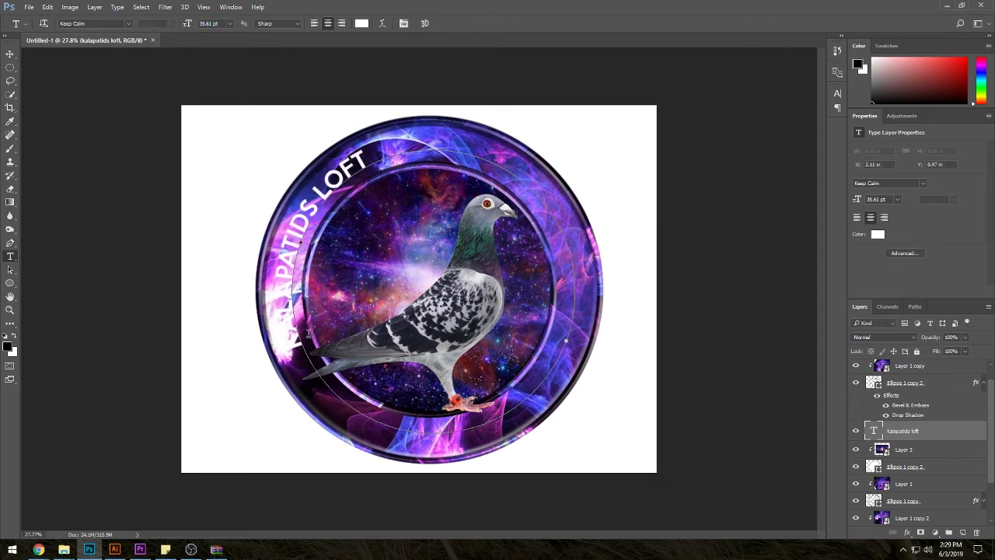
Slide the text along the path to centre it across the top of the ring
left_click_drag(291, 309, 307, 208)
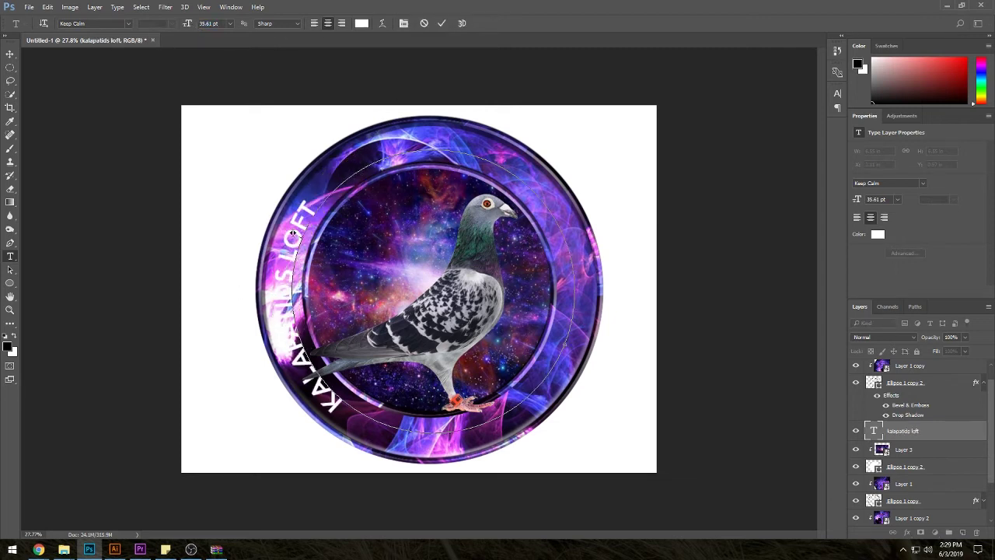
mouse_move(366, 146)
left_mouse_down()
mouse_move(451, 136)
mouse_move(425, 135)
left_mouse_up()
key("ctrl+t")
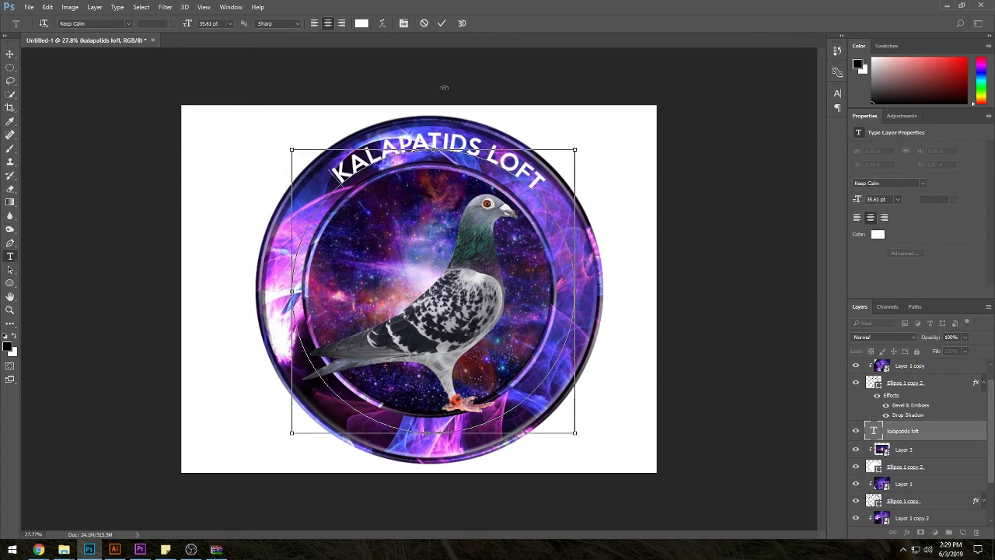
Apply the text placement and nudge the curved title slightly down-left
left_click(442, 23)
key("v")
scroll(443, 144, "up", 1)
scroll(445, 159, "up", 1)
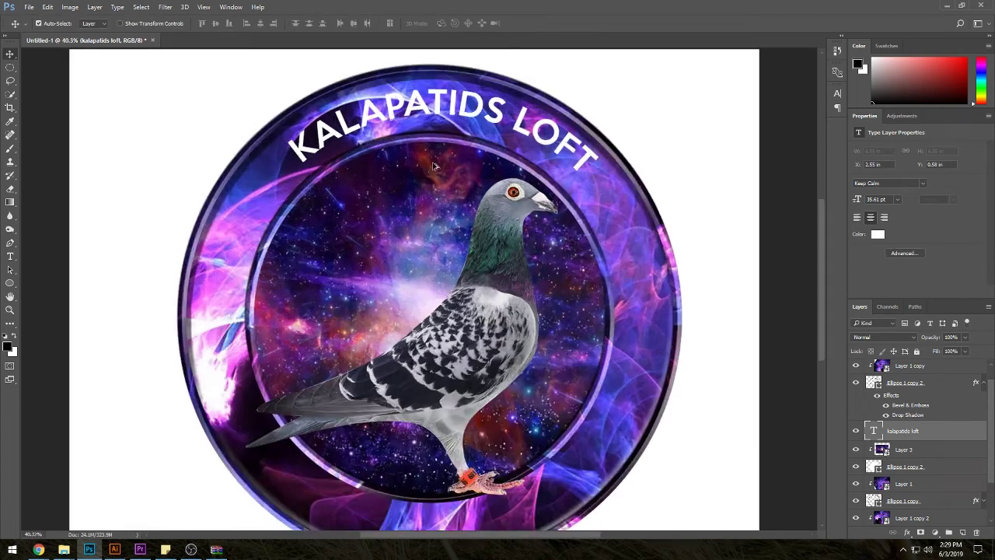
scroll(442, 177, "up", 1)
left_click_drag(443, 177, 422, 205)
left_click_drag(414, 126, 402, 140)
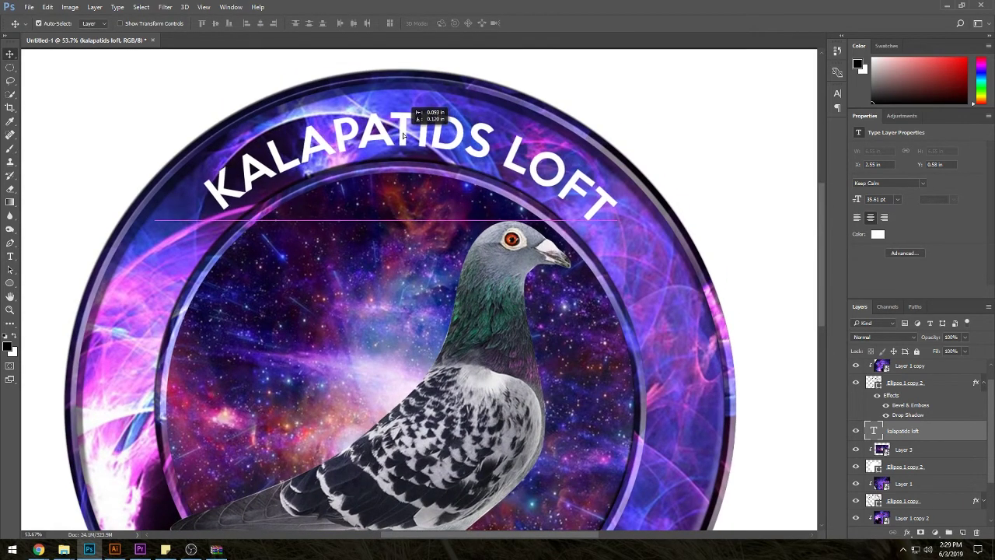
scroll(402, 140, "down", 1)
Enlarge the curved title to 44.61 pt and move it slightly lower on the ring
double_click(403, 139)
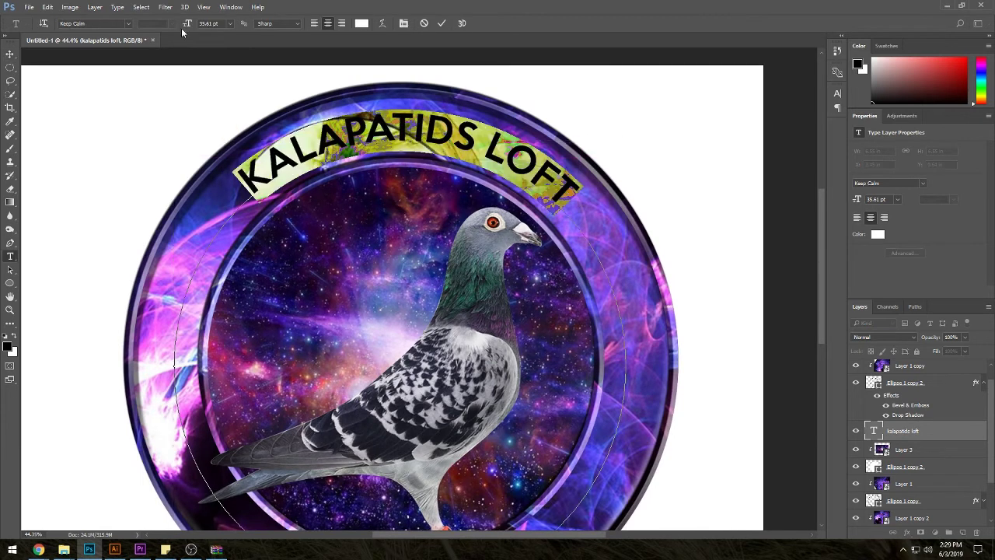
left_click_drag(187, 24, 195, 24)
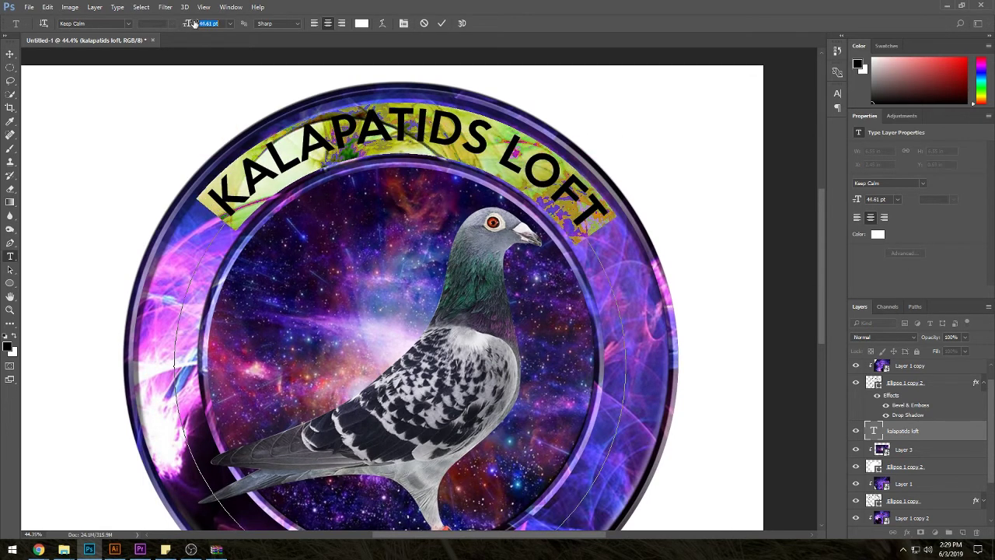
left_click(442, 24)
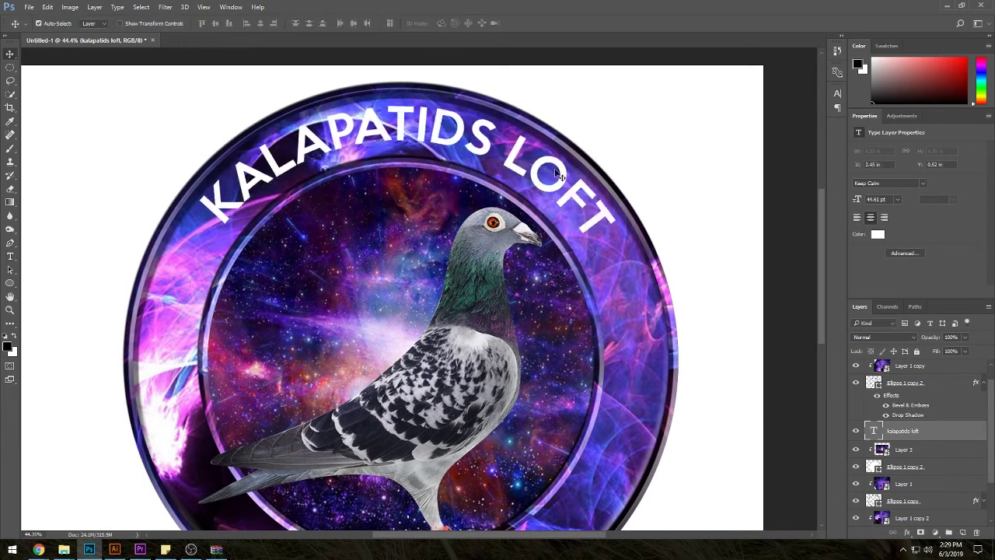
key("v")
left_click_drag(417, 140, 418, 148)
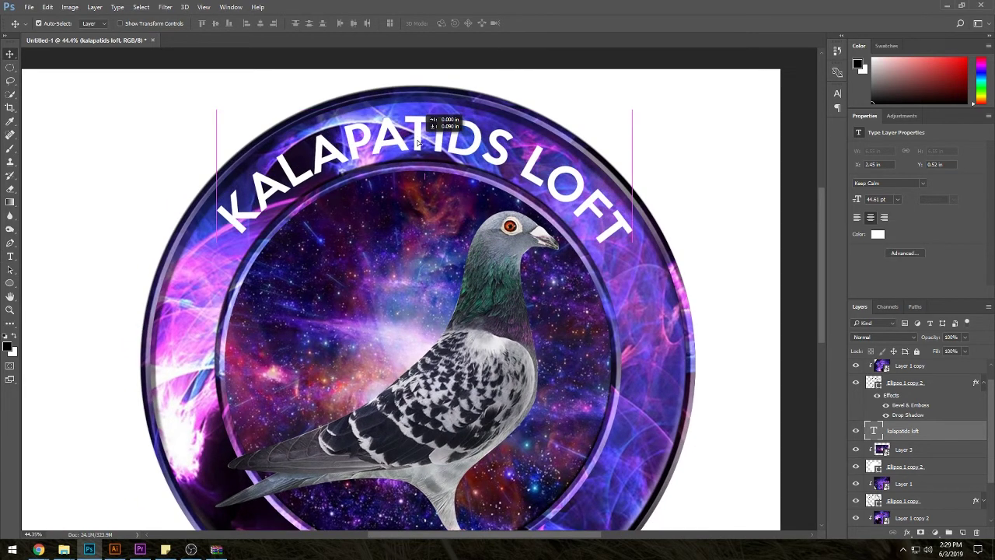
scroll(541, 246, "down", 4)
scroll(513, 272, "up", 1)
scroll(510, 275, "down", 1)
scroll(510, 275, "up", 2)
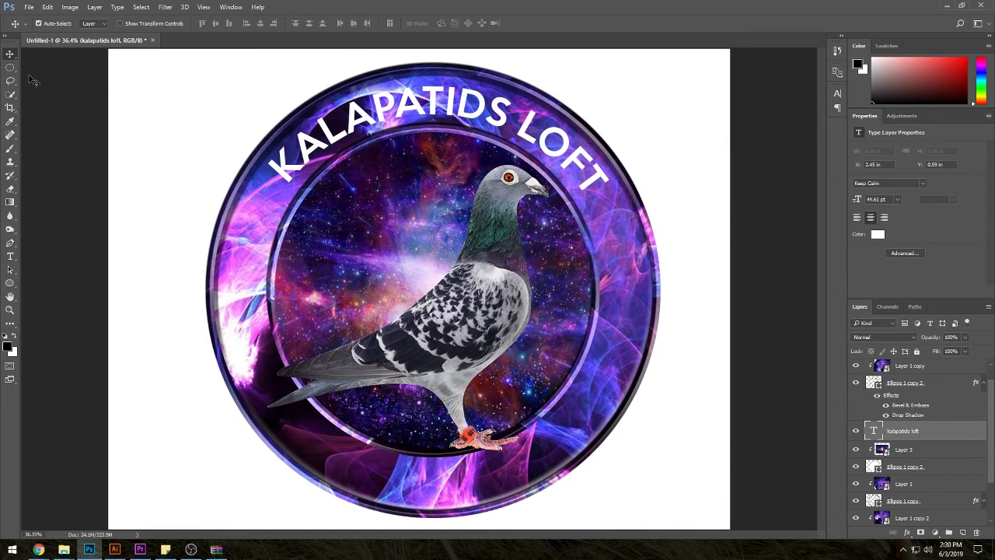
left_click(10, 283)
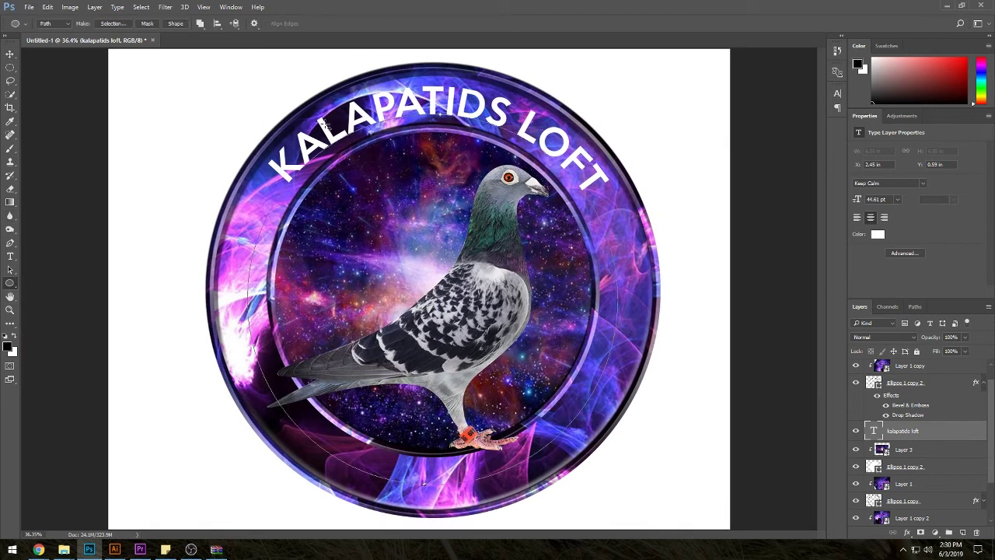
Duplicate the title layer and replace its text with 2019
key("v")
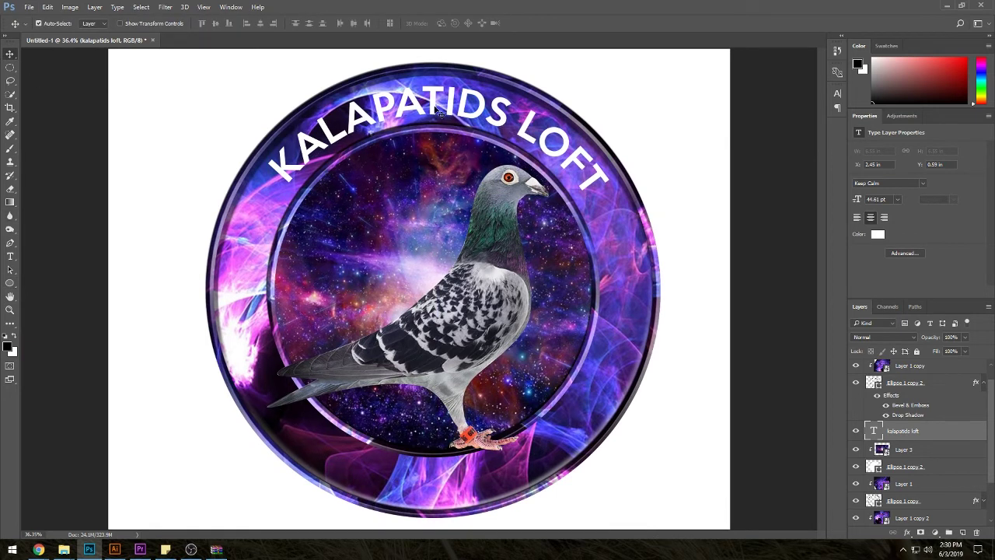
key("ctrl+j")
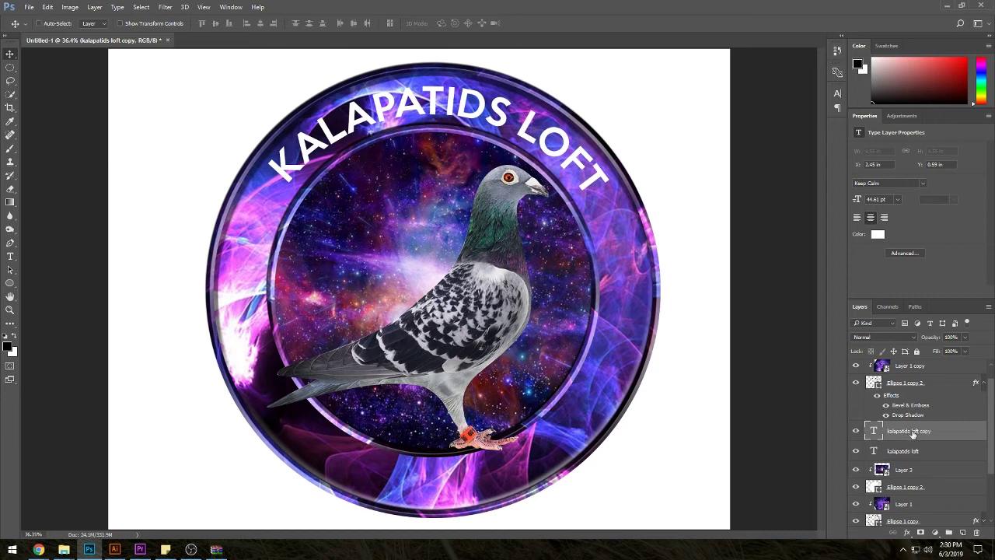
key("t")
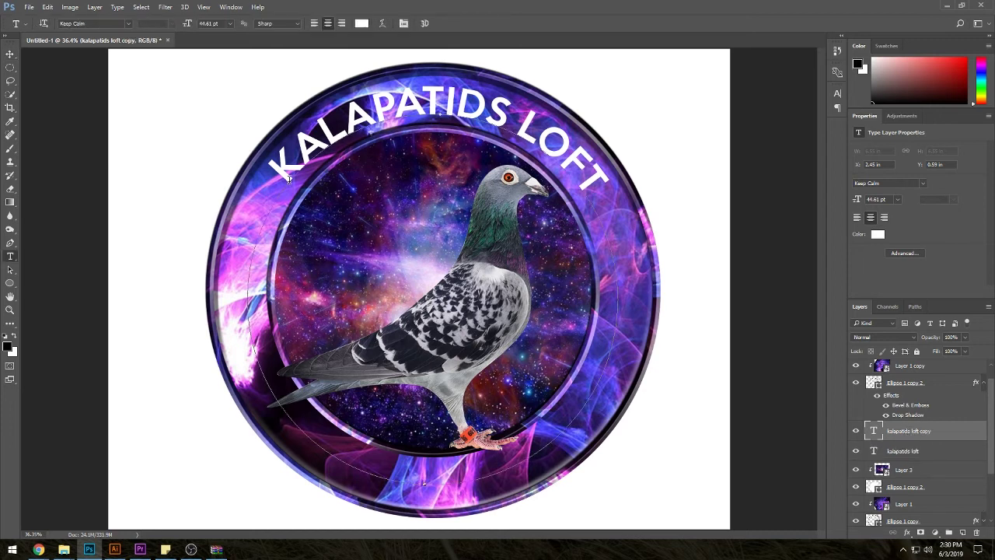
double_click(289, 179)
type("201919")
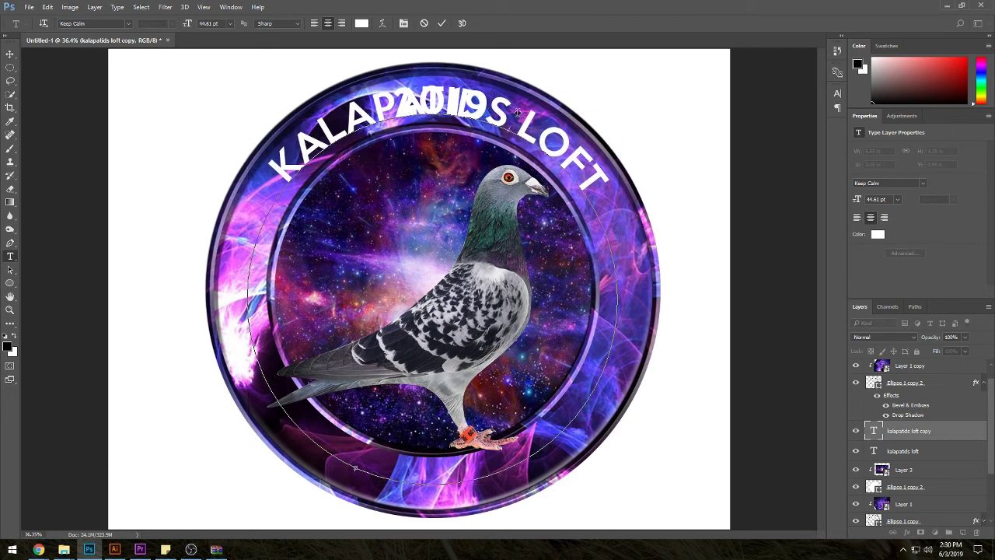
Move the 2019 text to the bottom of the circular path and nudge it lower
left_click_drag(596, 216, 621, 330)
mouse_move(608, 381)
left_mouse_down()
mouse_move(424, 463)
mouse_move(437, 470)
left_mouse_up()
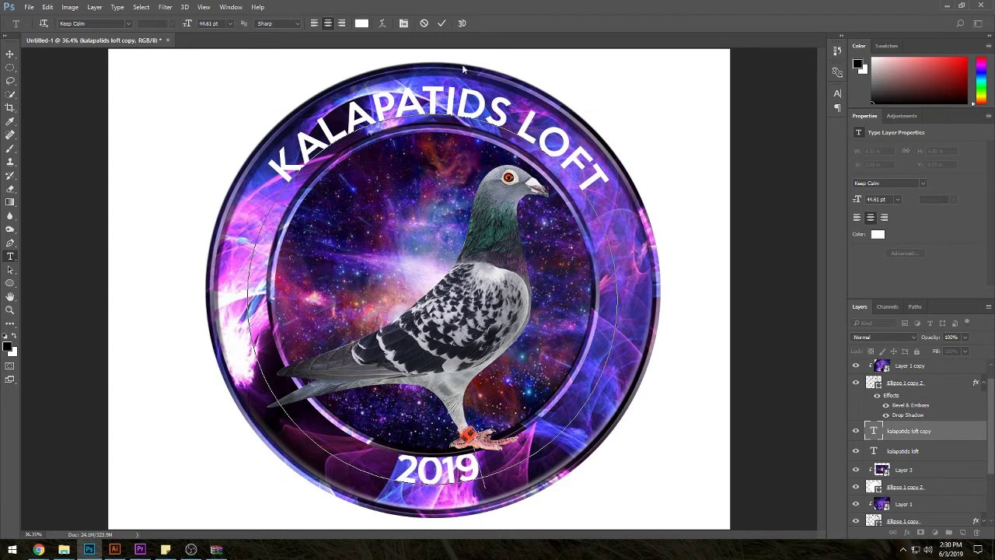
left_click(442, 22)
key("v")
key("Down")
key("Down")
key("Down")
key("Down")
key("Down")
key("Down")
key("Down")
key("Down")
key("Down")
key("Down")
key("Down")
key("Down")
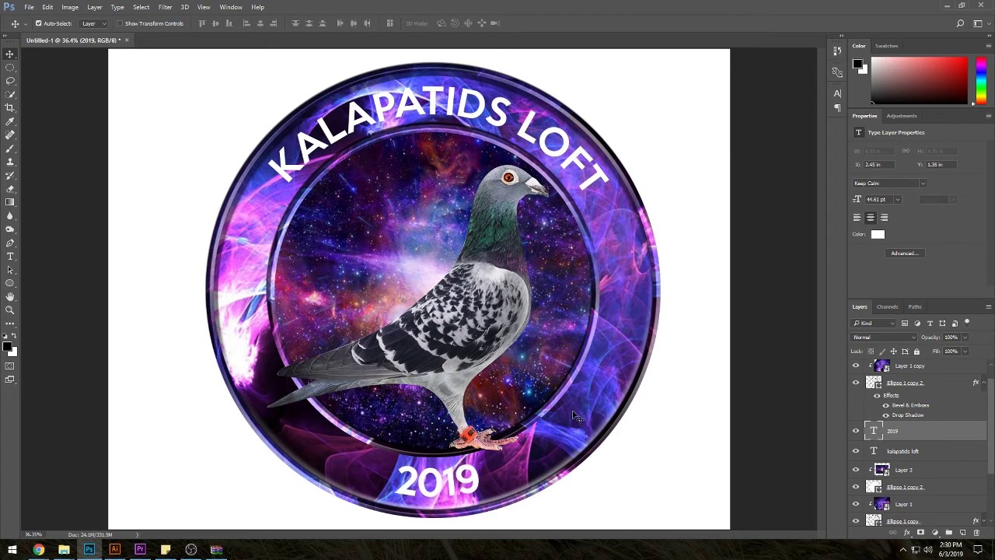
left_click(370, 121)
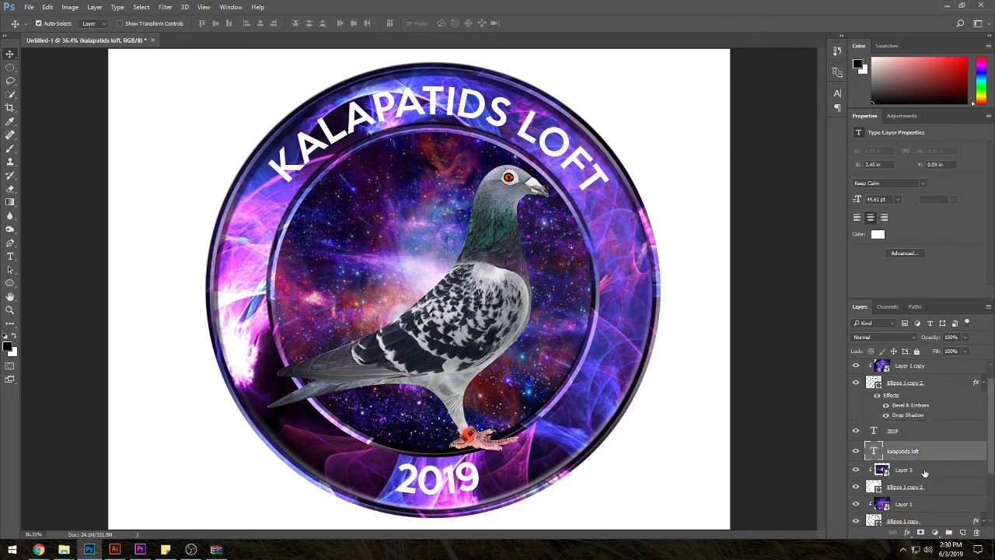
Give the KALAPATIDS LOFT title a 13 px dark purple stroke sampled from the ring
right_click(914, 457)
left_click(347, 178)
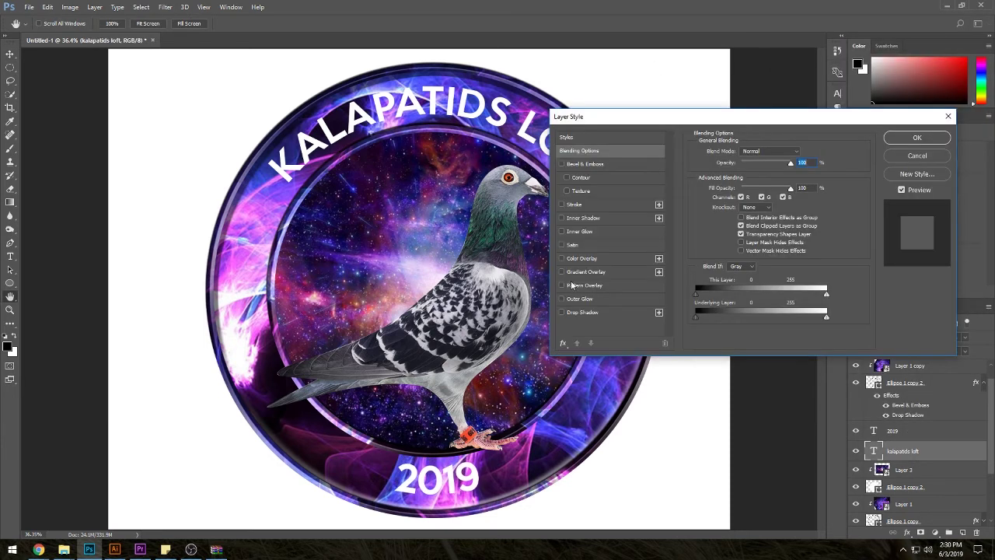
left_click(587, 203)
left_click(716, 228)
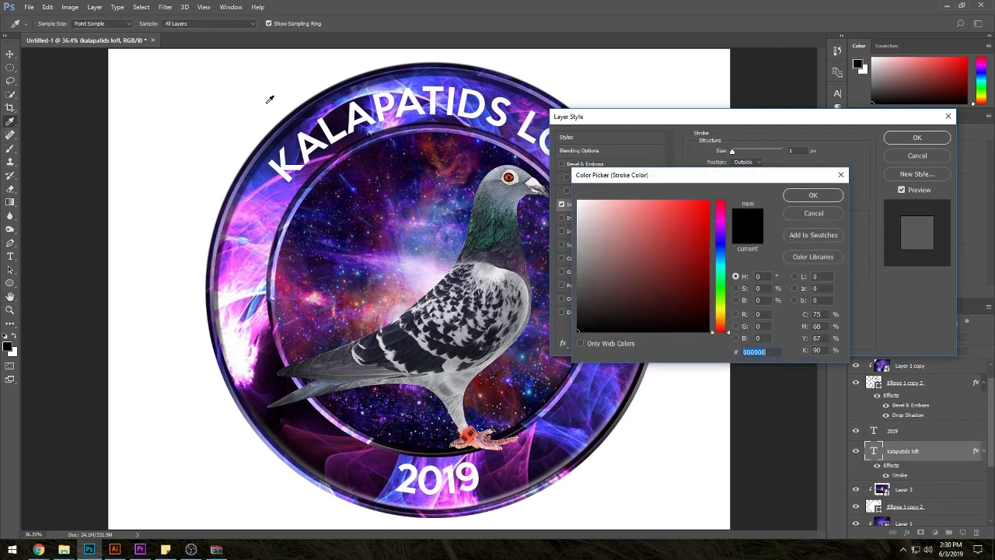
left_click(299, 118)
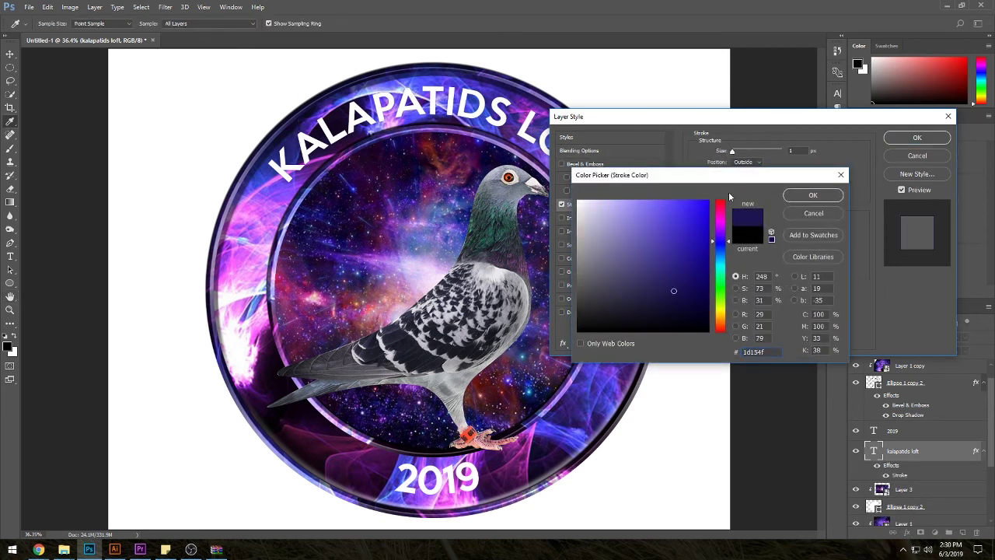
left_click(812, 195)
left_click_drag(733, 151, 736, 152)
Add a drop shadow to the title with adjusted distance, angle and lower opacity
left_click(579, 313)
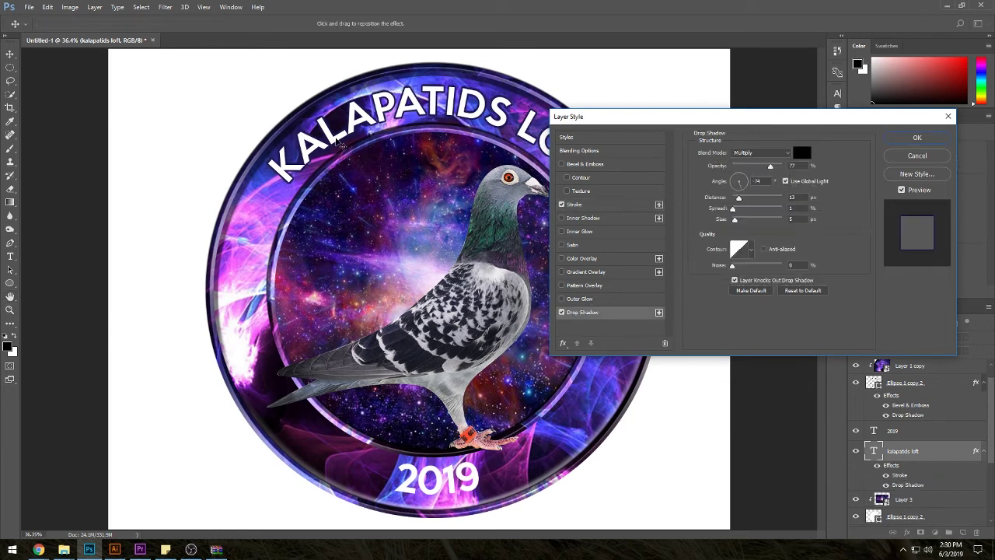
left_click_drag(343, 134, 345, 138)
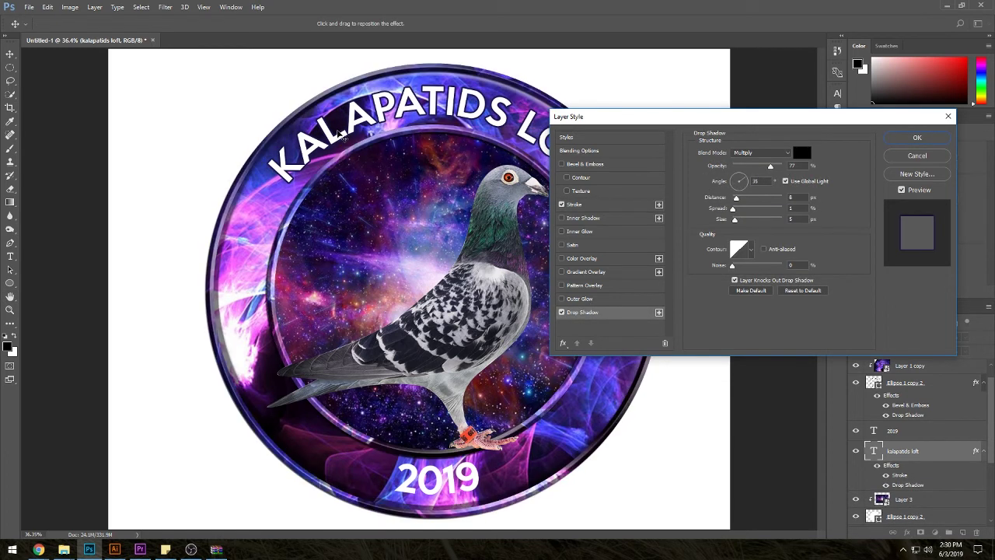
left_click_drag(345, 137, 343, 138)
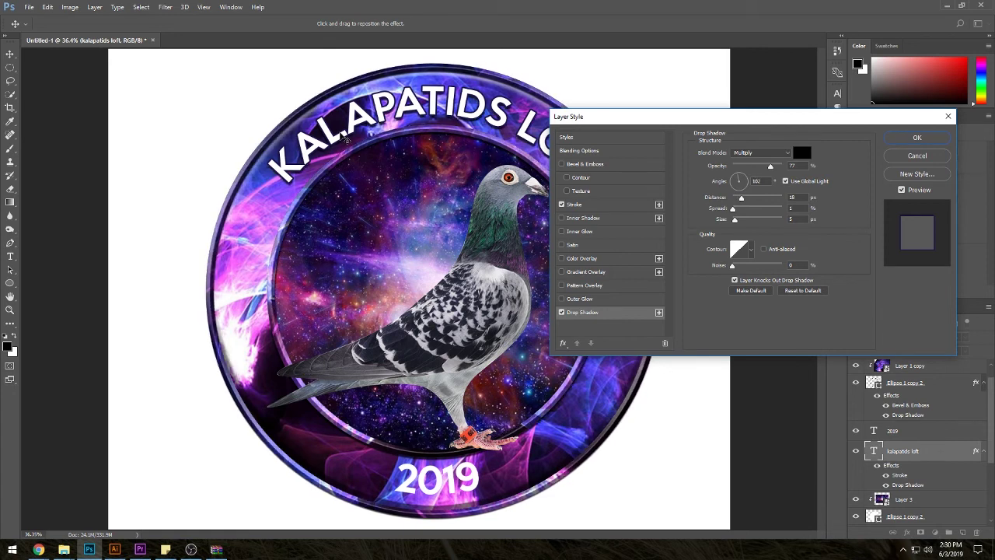
left_click_drag(771, 165, 754, 167)
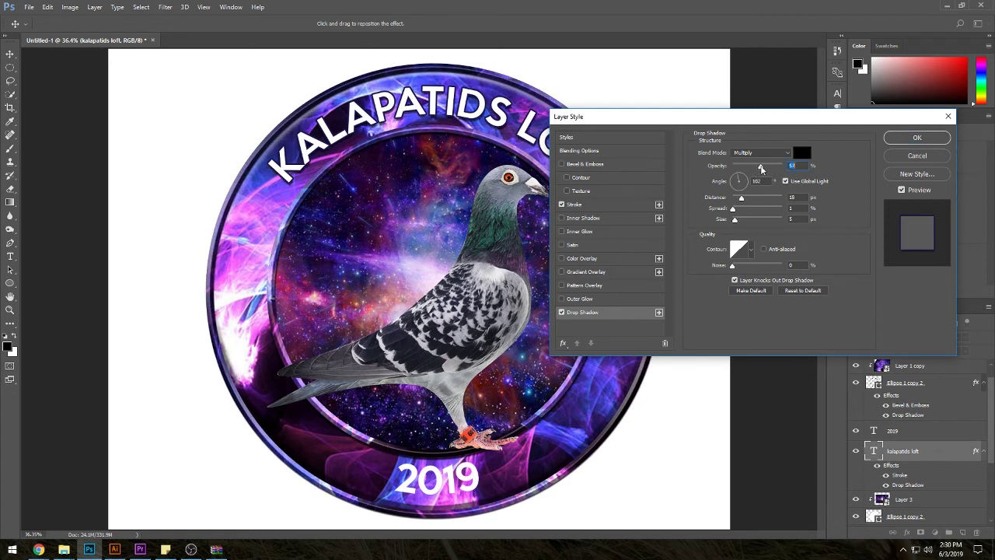
left_click(915, 140)
Give the 2019 text a lighter purple stroke picked from the canvas
left_click(489, 486)
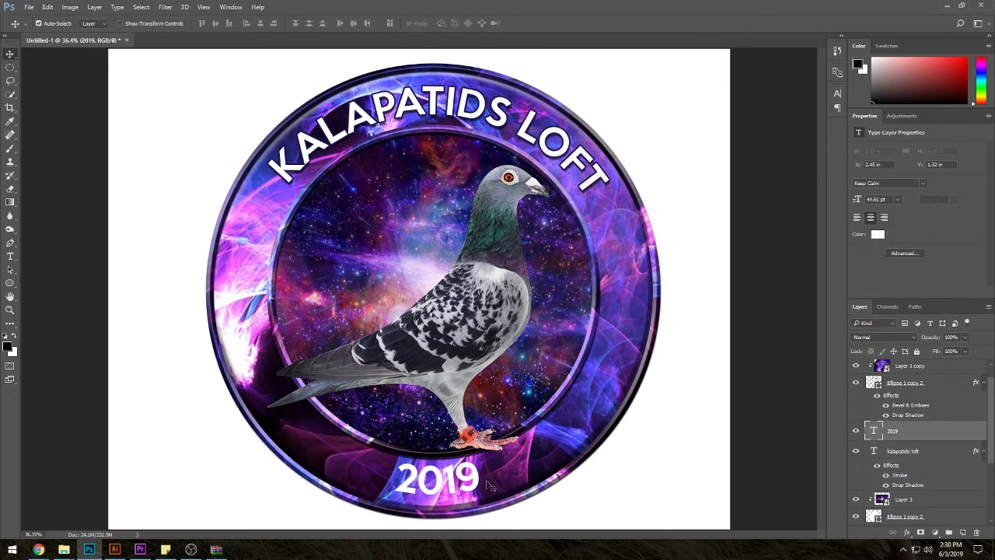
right_click(919, 431)
left_click(730, 95)
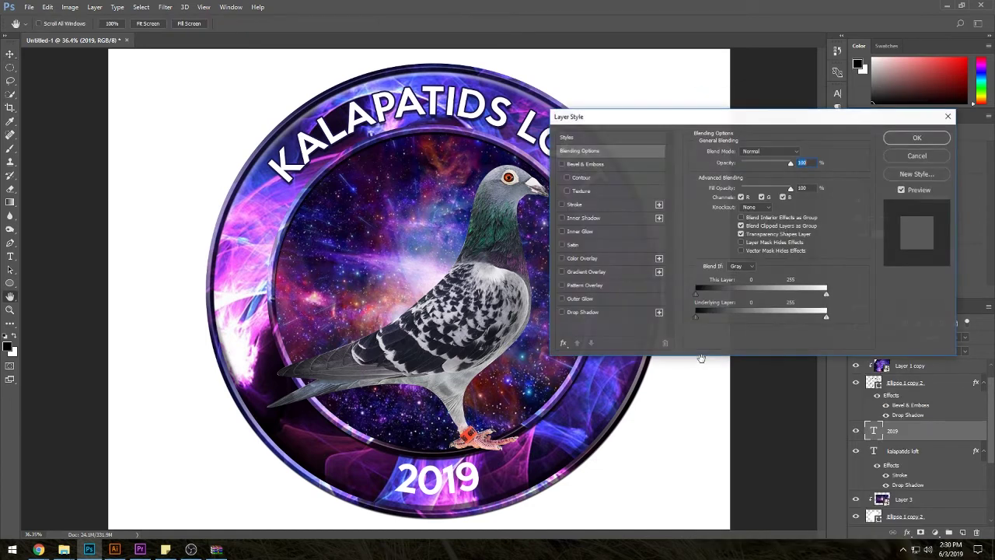
left_click(576, 204)
left_click(713, 291)
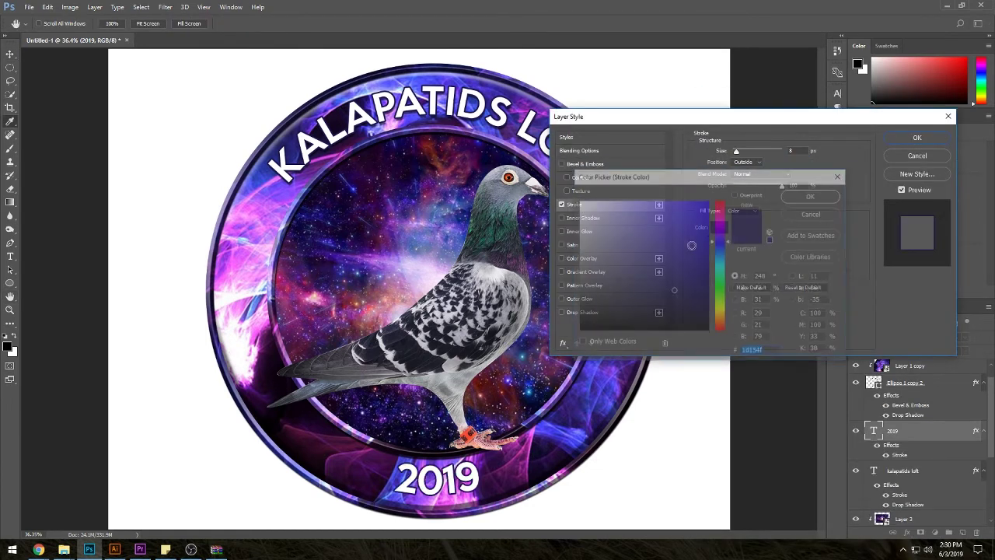
left_click(459, 495)
left_click_drag(447, 497, 427, 500)
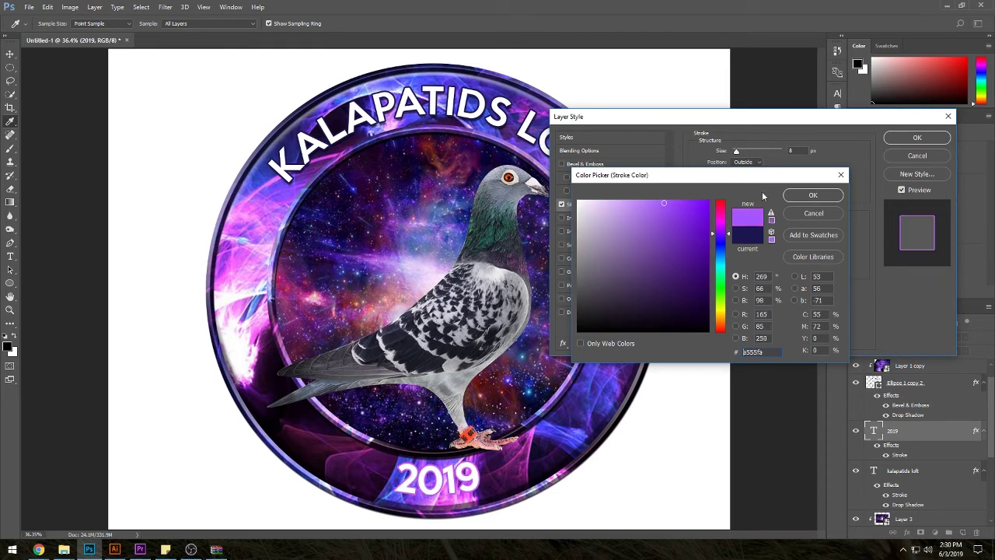
left_click(812, 195)
Add a drop shadow to the 2019 text and apply its layer styles
left_click(596, 311)
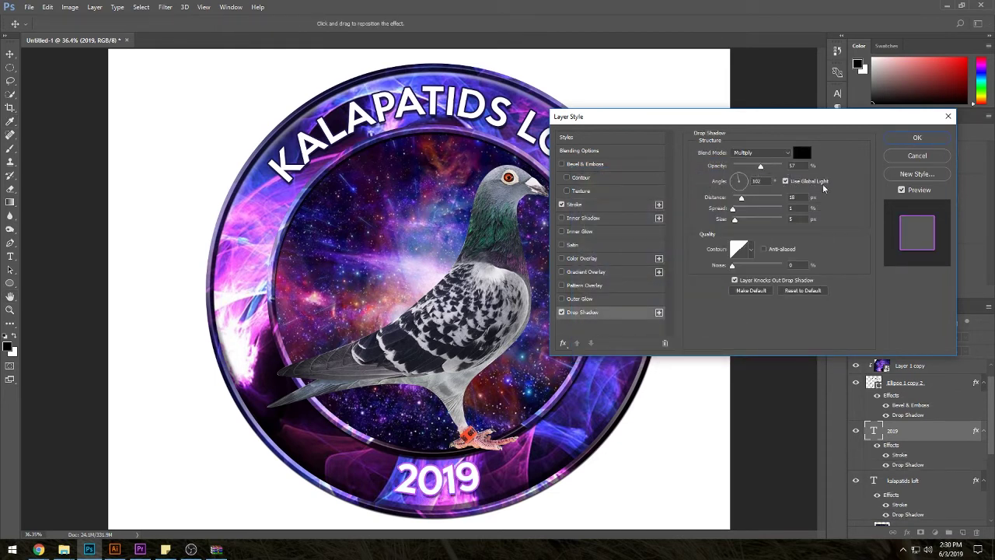
left_click(917, 138)
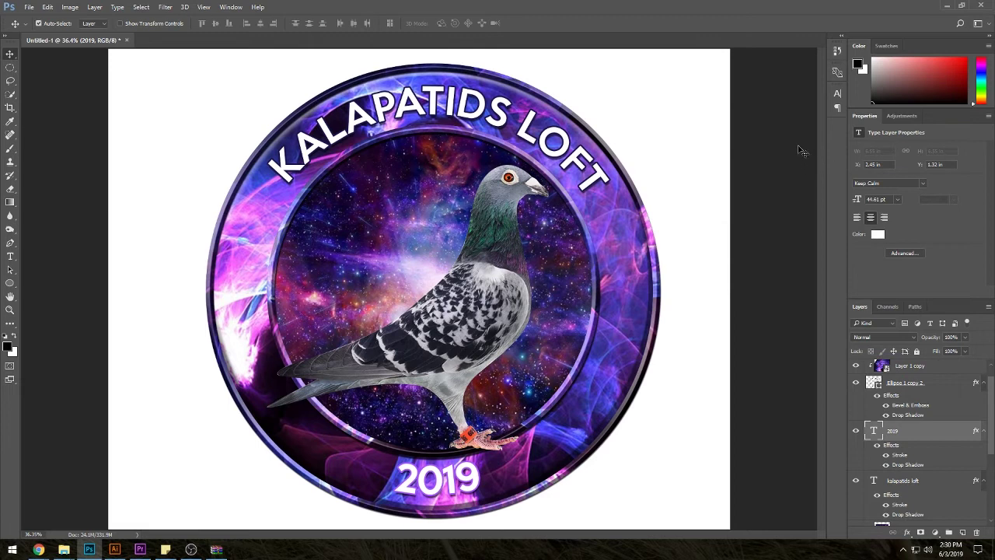
left_click(48, 550)
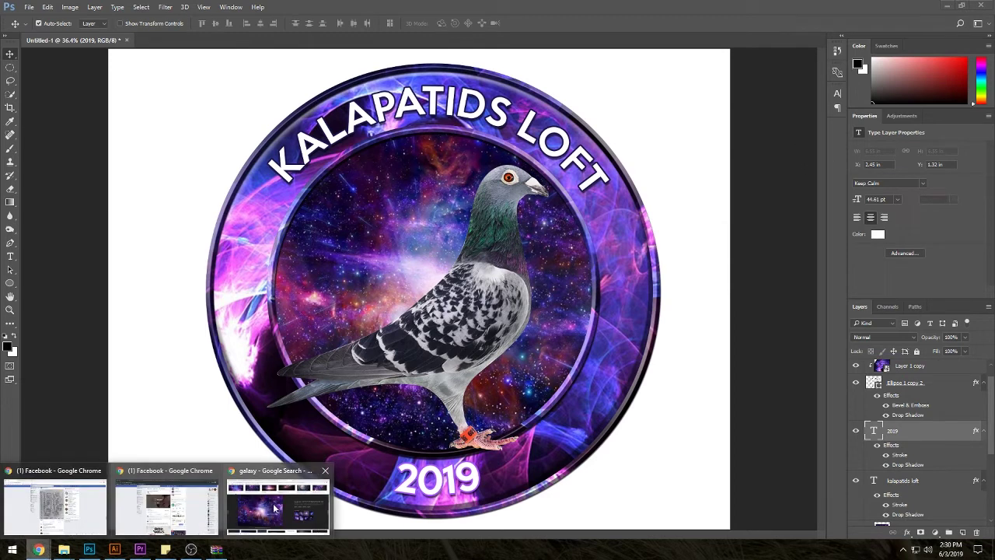
Run a new Google search for 'star png'
left_click(279, 506)
left_click(633, 9)
type("star pjng")
key("BackSpace")
key("BackSpace")
key("BackSpace")
type("ng")
key("Return")
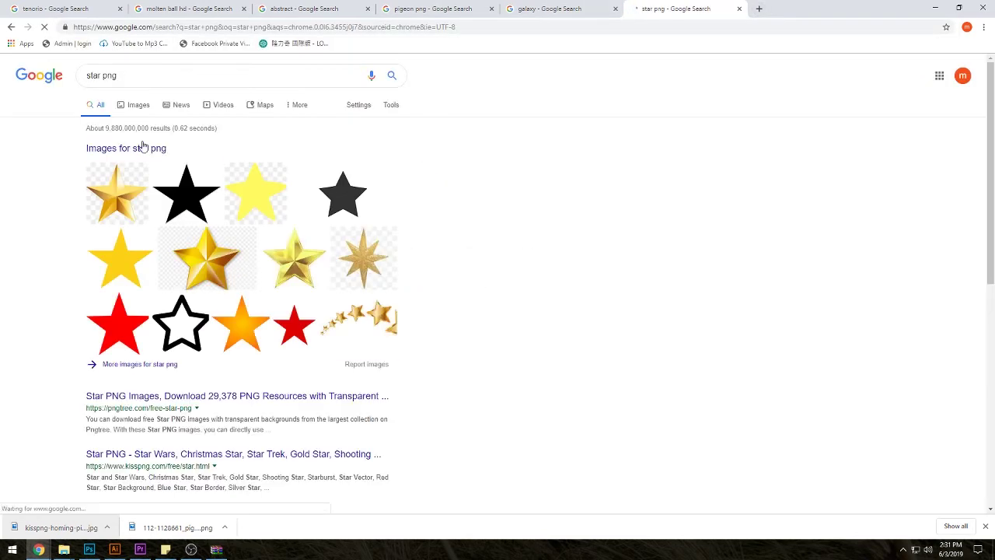
Preview the first golden star image result, then cancel saving it
left_click(132, 106)
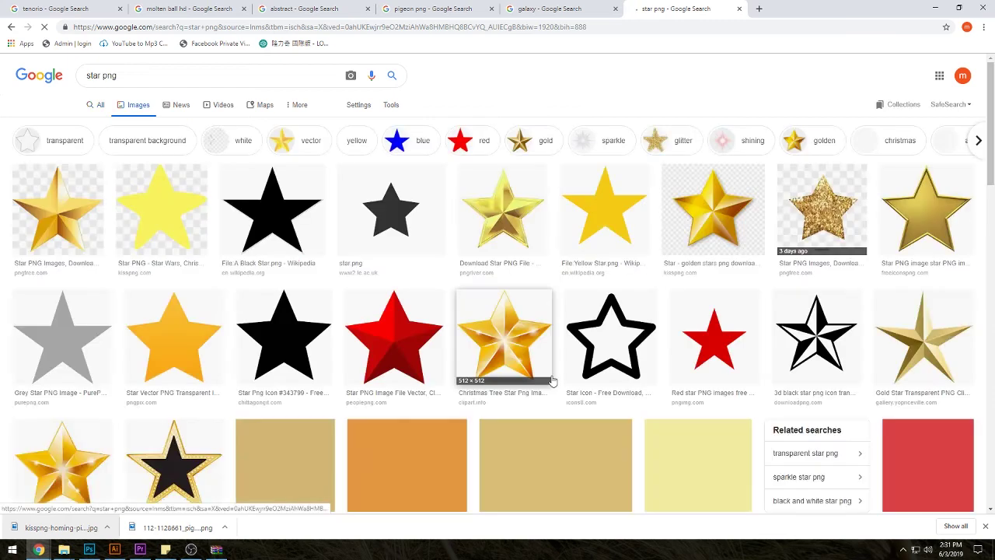
left_click(56, 206)
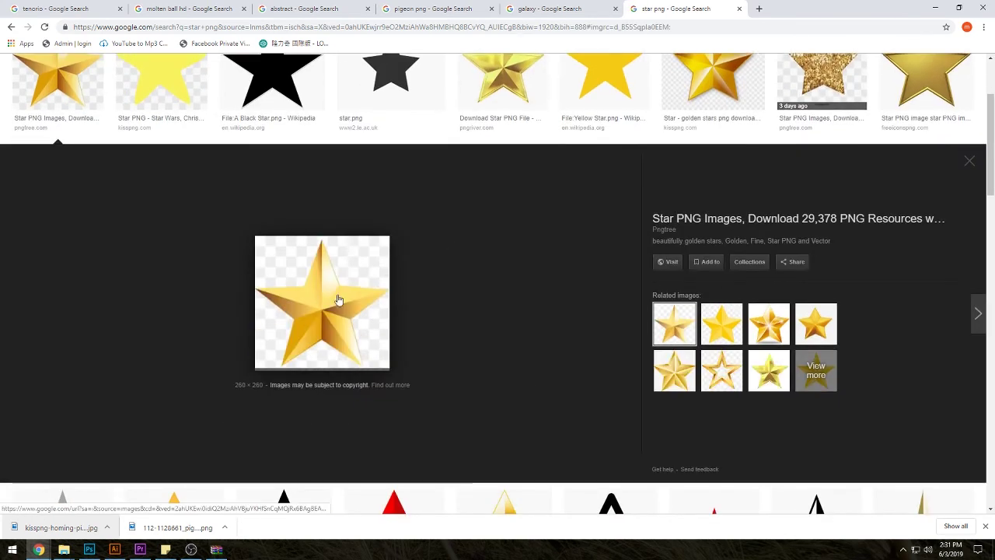
right_click(338, 299)
left_click(402, 394)
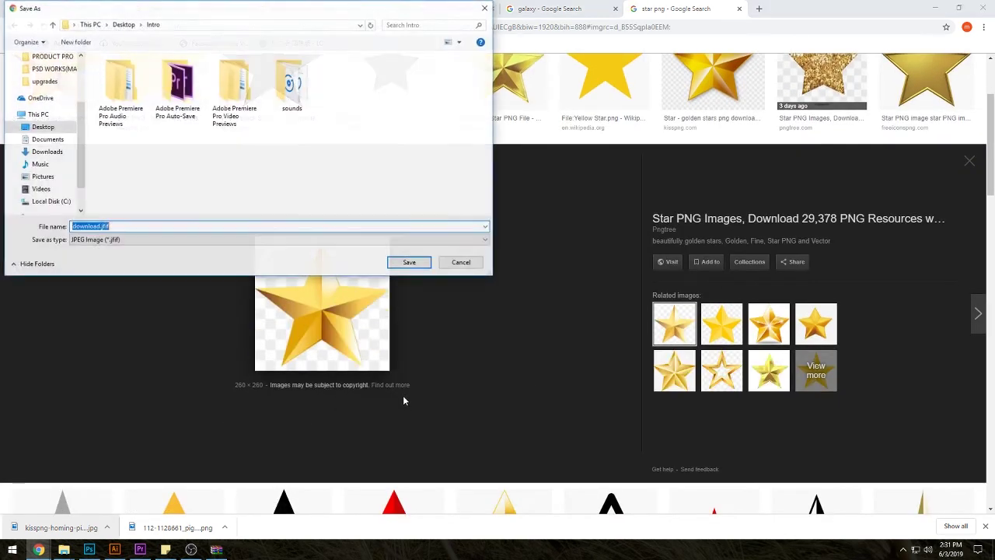
left_click(461, 262)
Browse other golden star previews until the Christmas star icon is shown
scroll(562, 354, "up", 2)
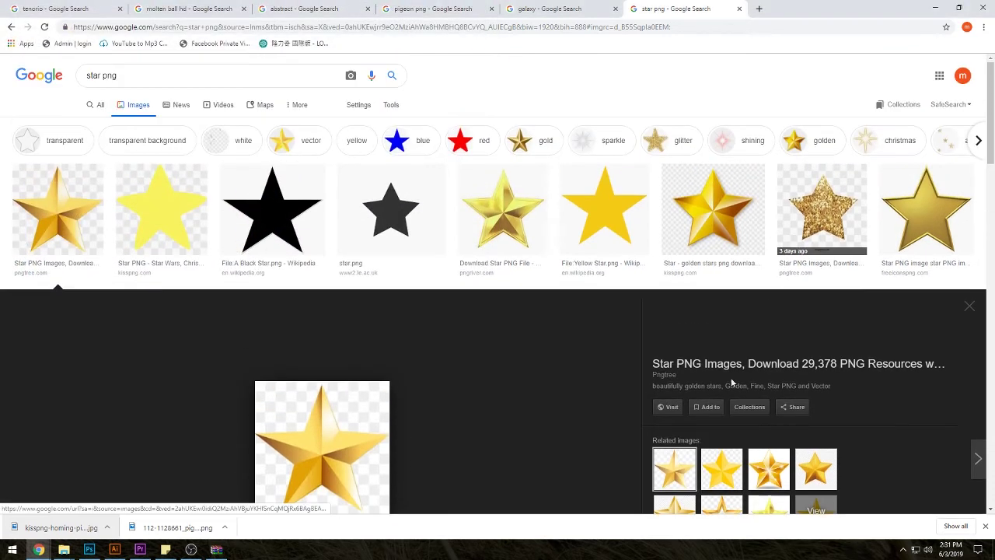
left_click(542, 216)
scroll(543, 216, "down", 2)
key("Right")
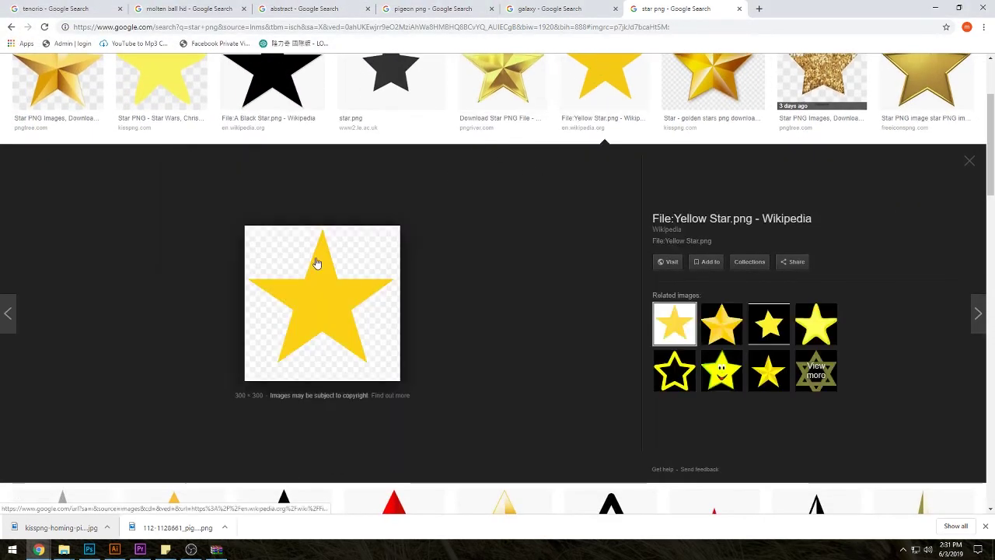
scroll(596, 355, "up", 2)
scroll(35, 178, "up", 1)
left_click(36, 178)
scroll(647, 314, "down", 3)
left_click(722, 203)
left_click(769, 218)
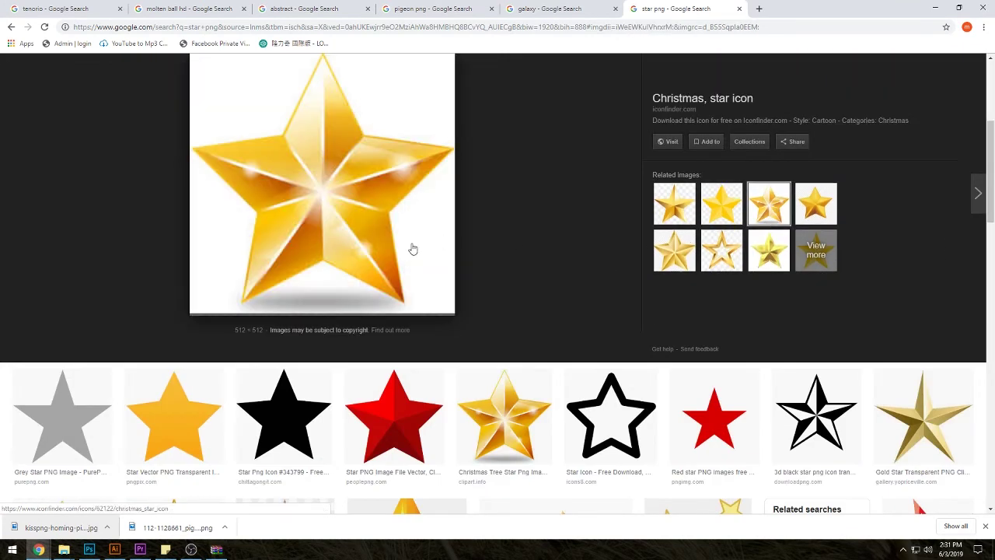
scroll(521, 283, "up", 1)
scroll(521, 282, "up", 1)
Save the Christmas star icon as christmas_star.png and place it on the badge
right_click(304, 249)
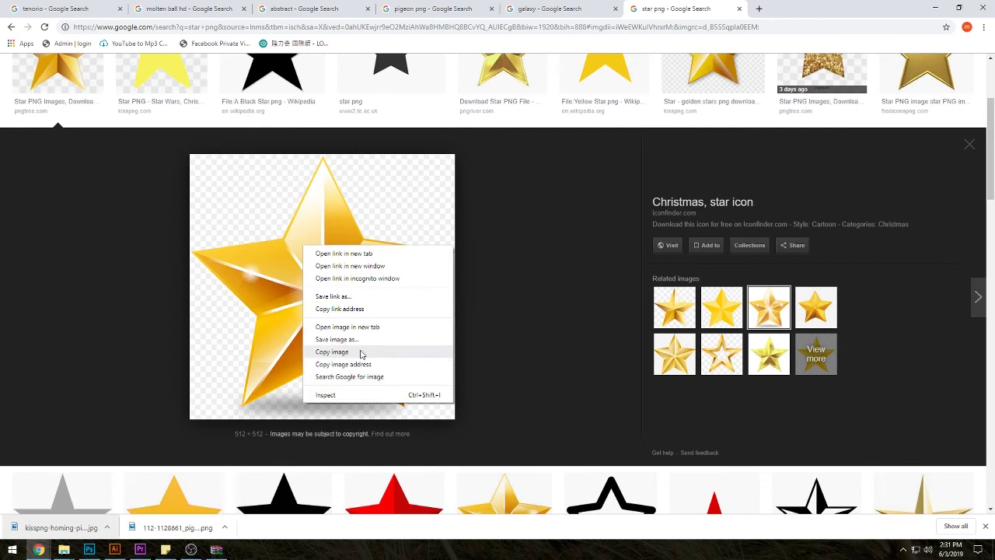
left_click(368, 352)
left_click(410, 263)
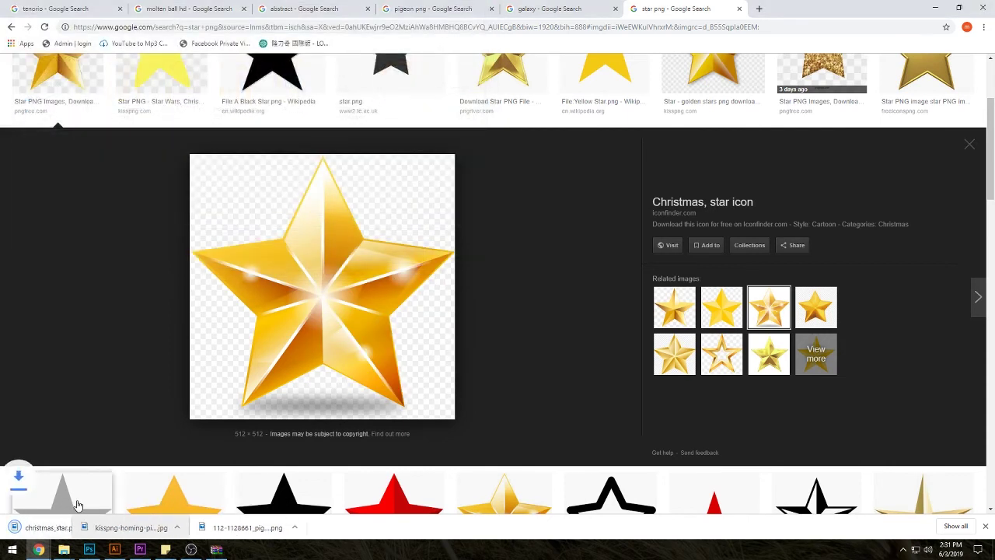
left_click(89, 548)
left_click_drag(478, 289, 472, 304)
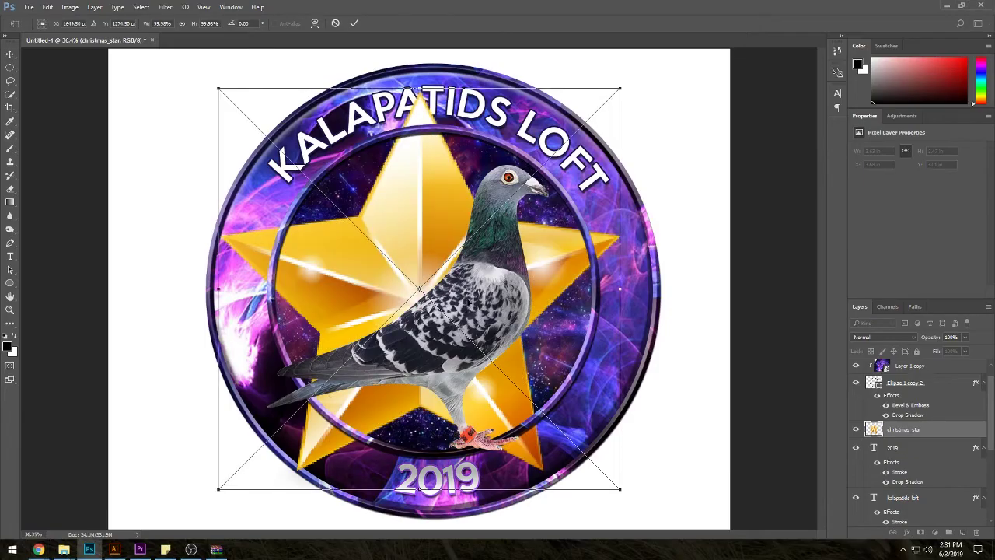
Place the gold star, shrink it to a small size, and position it on the upper-left ring
left_click(354, 24)
key("ctrl+t")
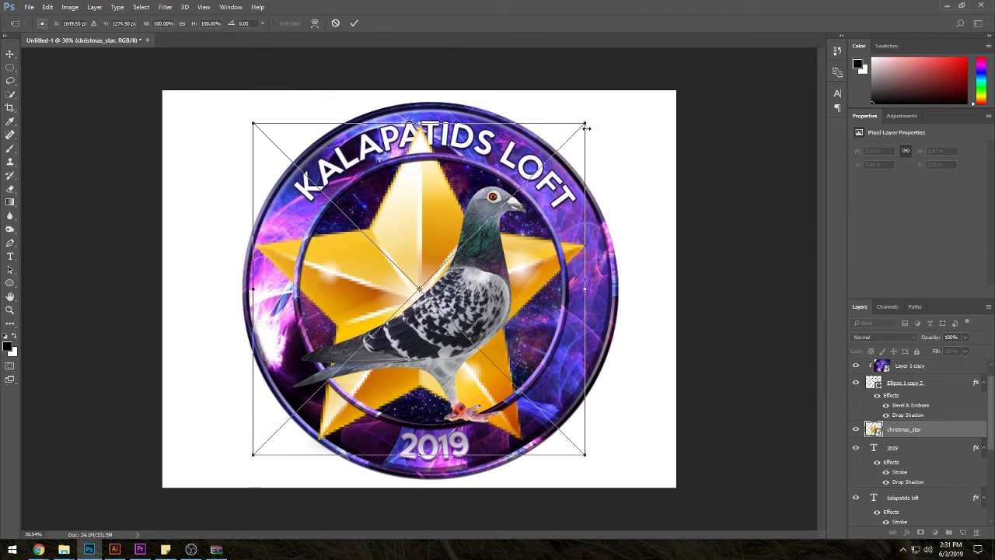
key("Return")
key("ctrl+t")
left_click_drag(589, 125, 288, 417)
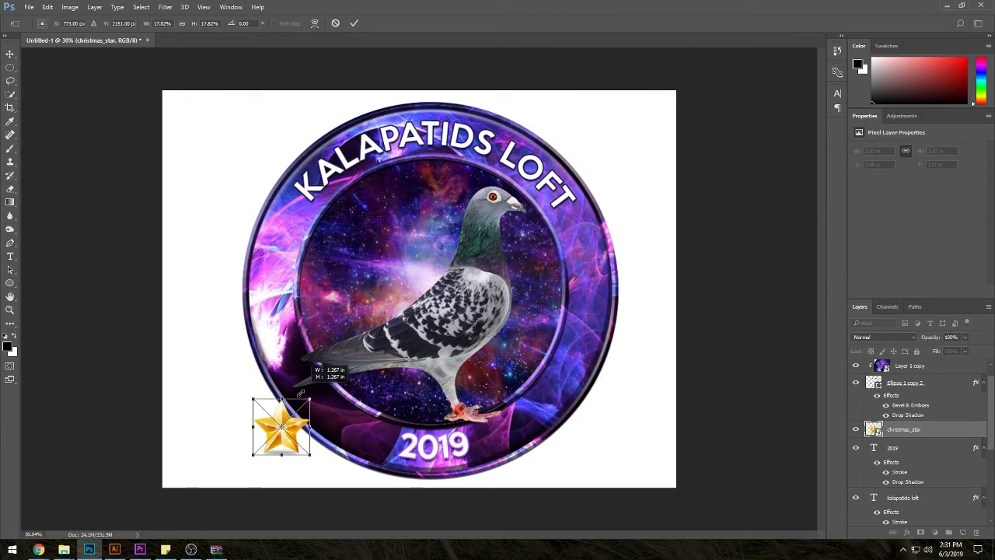
key("ctrl+0")
mouse_move(253, 475)
left_mouse_down()
mouse_move(270, 187)
mouse_move(289, 197)
left_mouse_up()
left_click(354, 23)
Copy the star beside 2019, to the ring's left, right and upper right, then adjust the upper-left star
scroll(257, 203, "up", 2)
scroll(289, 200, "down", 2)
scroll(288, 208, "down", 2)
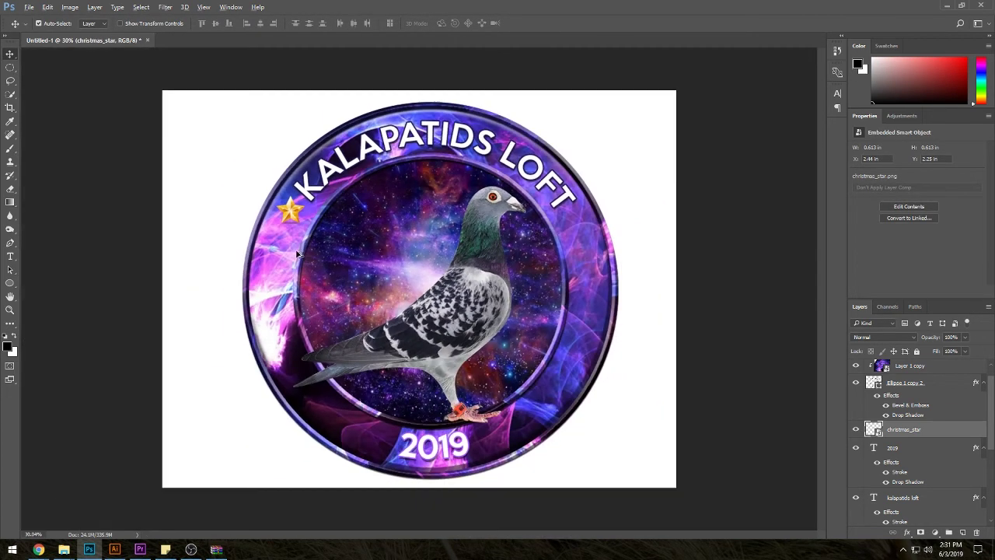
left_click_drag(277, 204, 375, 459)
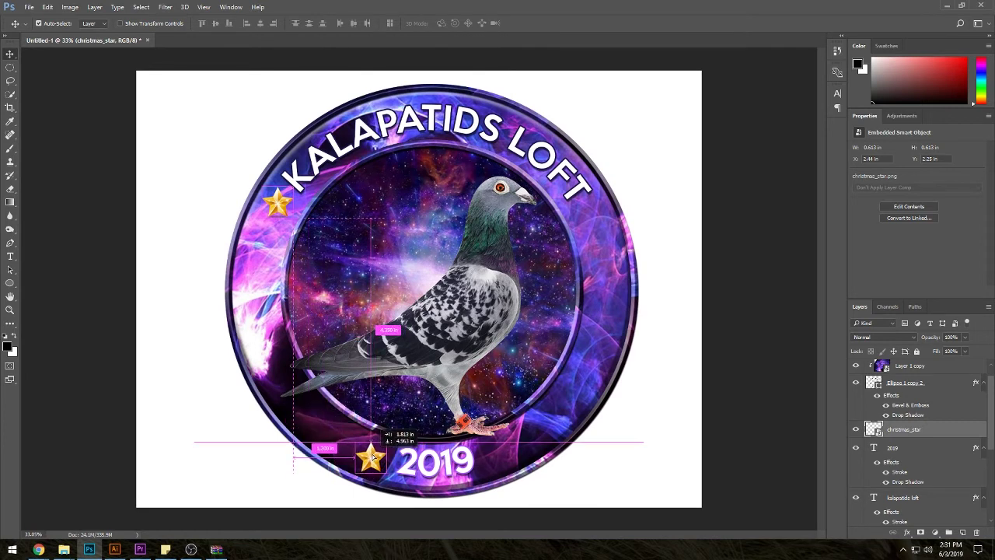
mouse_move(373, 458)
left_mouse_down()
mouse_move(255, 311)
mouse_move(263, 319)
mouse_move(256, 312)
mouse_move(608, 311)
mouse_move(589, 218)
left_mouse_up()
key("ctrl+j")
key("ctrl+j")
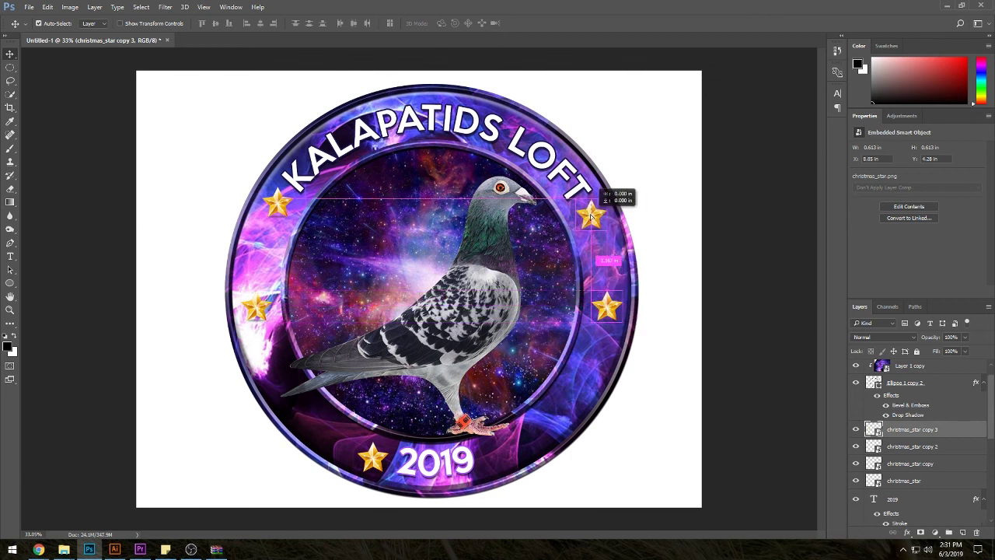
key("ctrl+j")
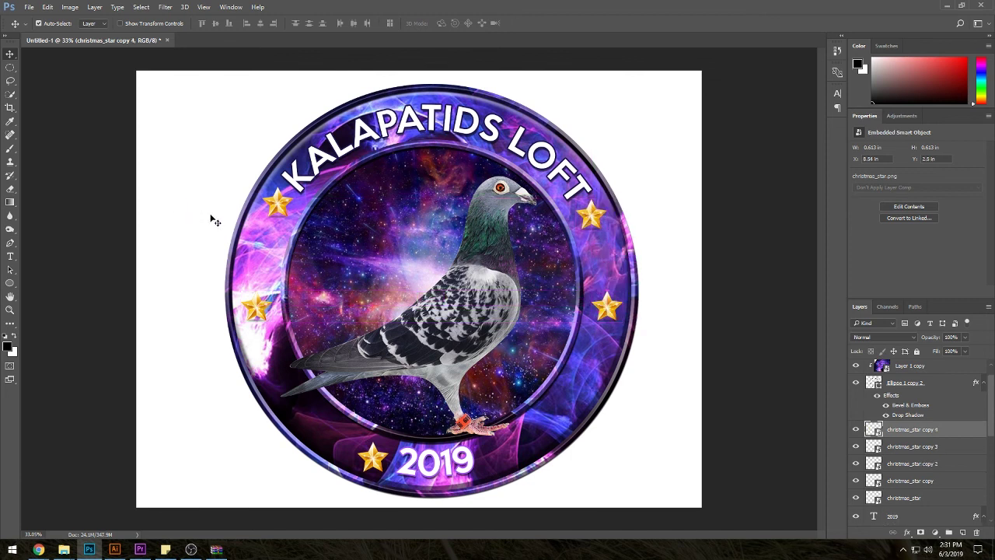
left_click_drag(283, 218, 274, 219)
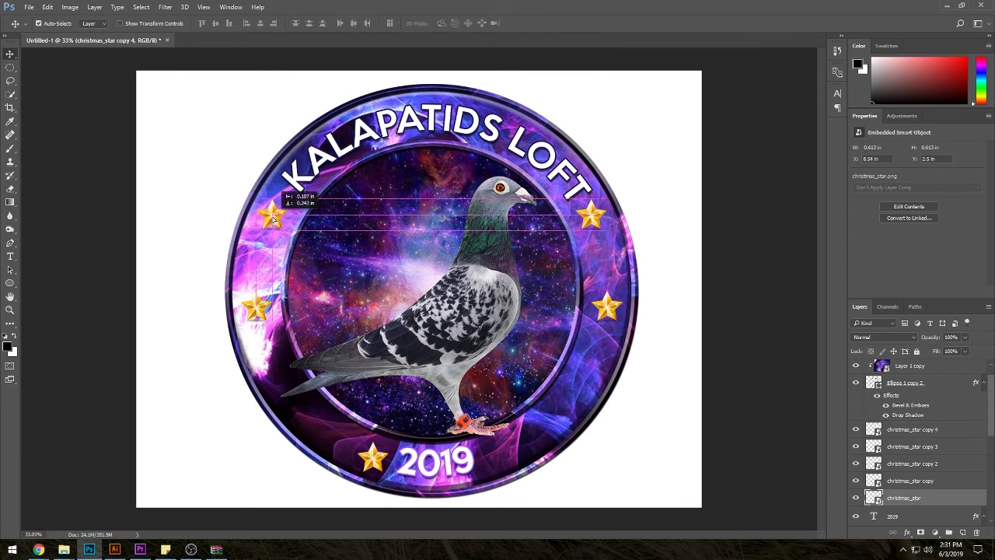
left_click_drag(277, 217, 272, 224)
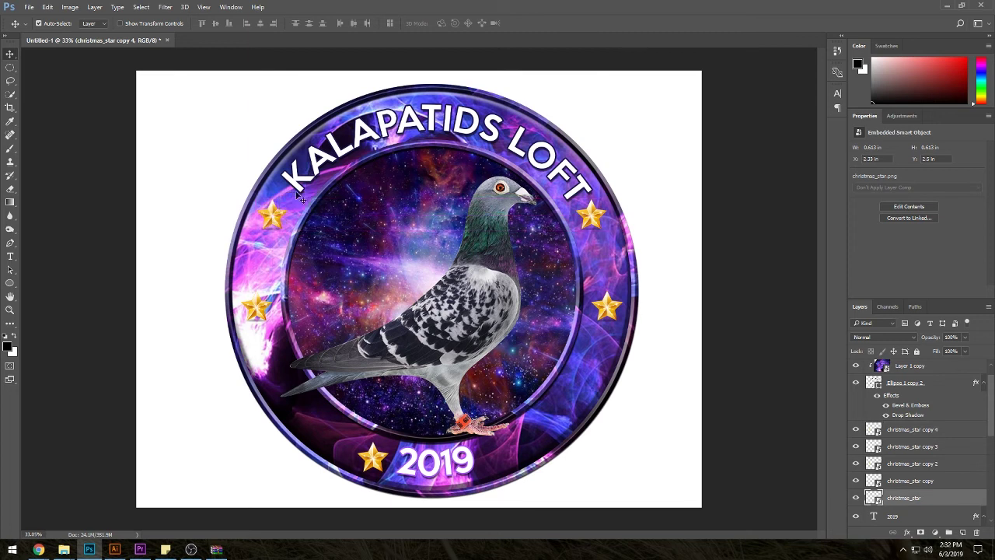
scroll(432, 122, "up", 2)
Slide the KALAPATIDS LOFT path text along the circle until it is centred across the top arc
double_click(432, 122)
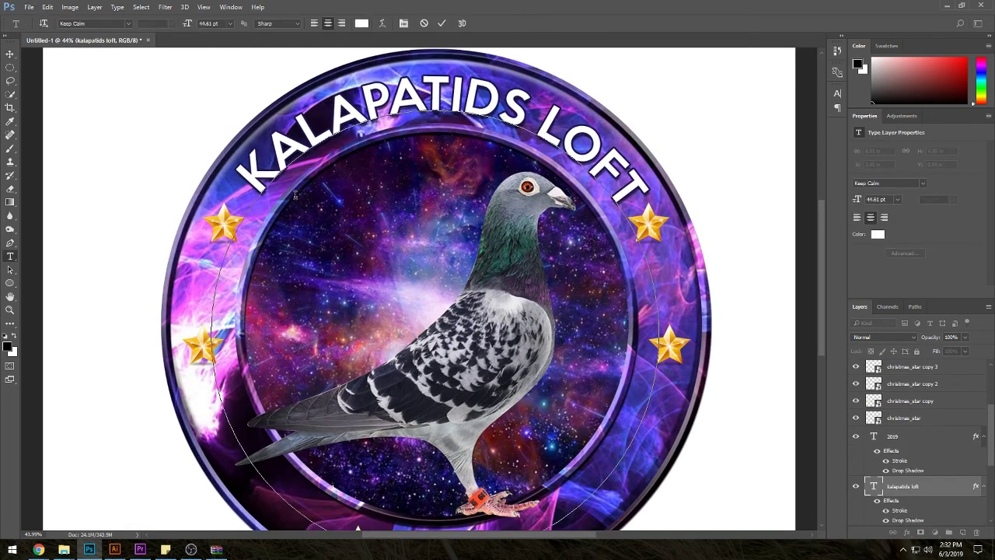
key("ctrl+Return")
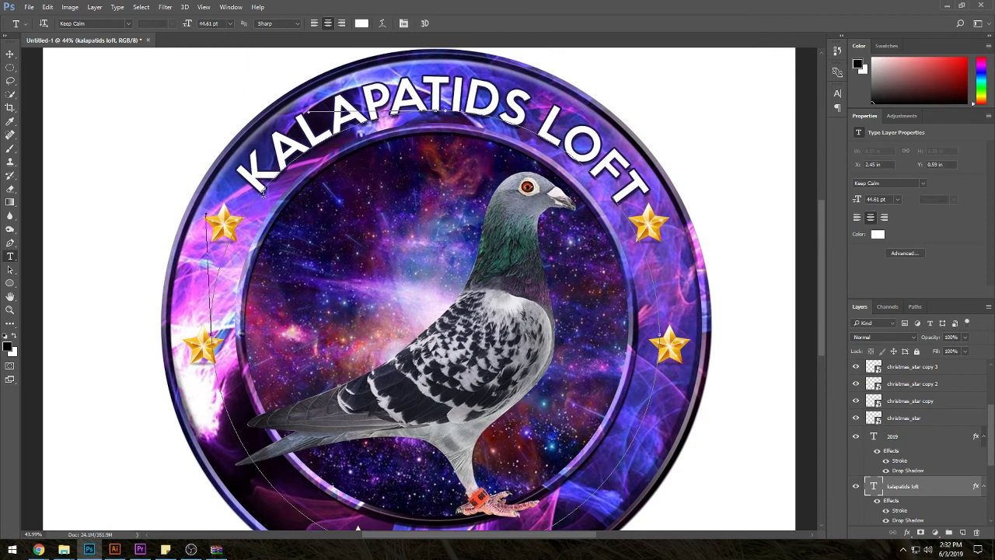
key("v")
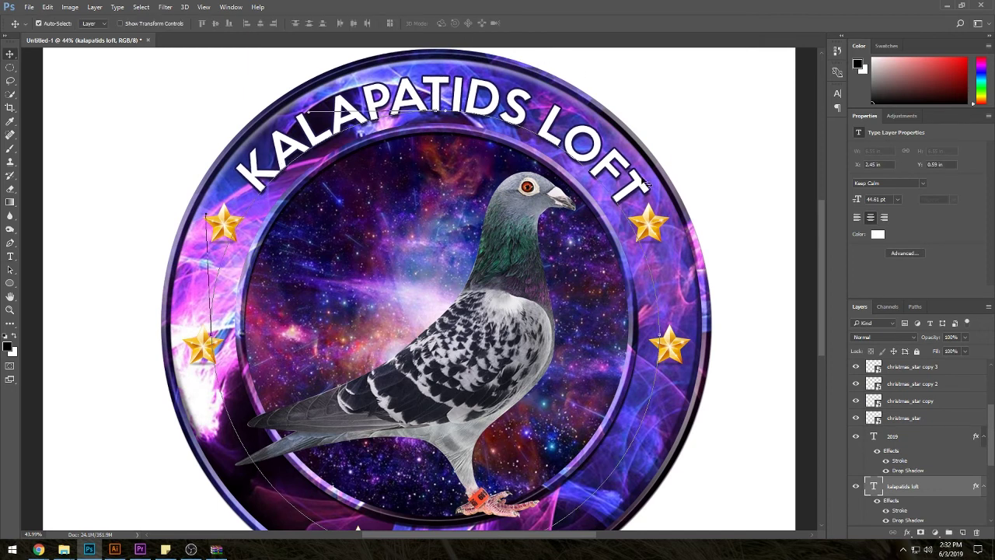
double_click(348, 128)
left_click(251, 201)
mouse_move(439, 85)
left_mouse_down()
mouse_move(259, 189)
mouse_move(290, 160)
left_mouse_up()
mouse_move(370, 136)
left_mouse_down()
mouse_move(450, 94)
mouse_move(433, 92)
left_mouse_up()
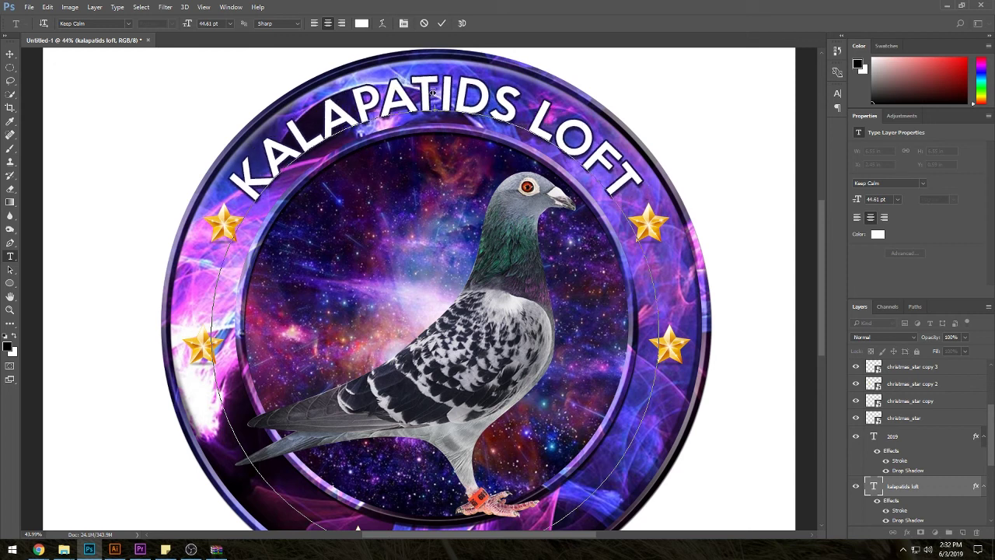
left_click_drag(433, 92, 430, 93)
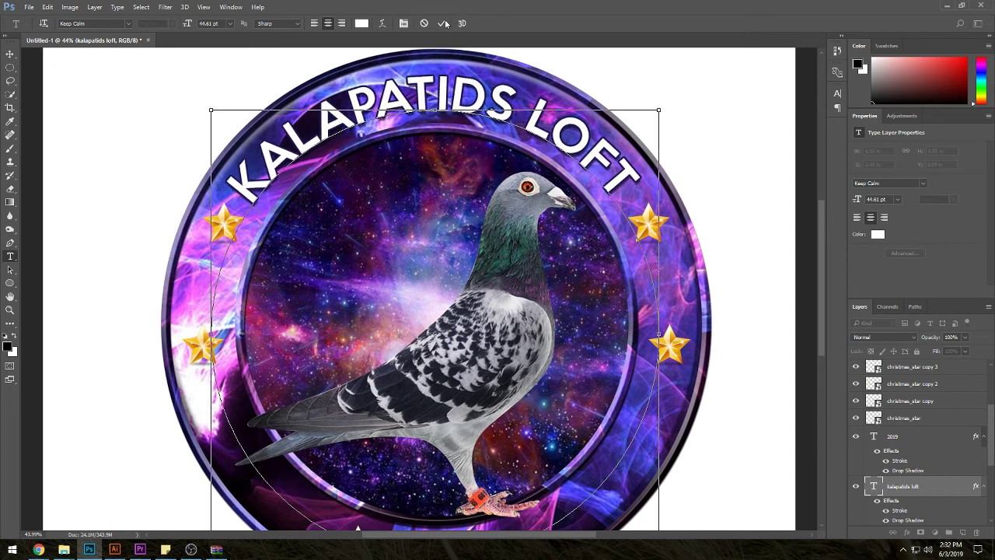
key("ctrl+Return")
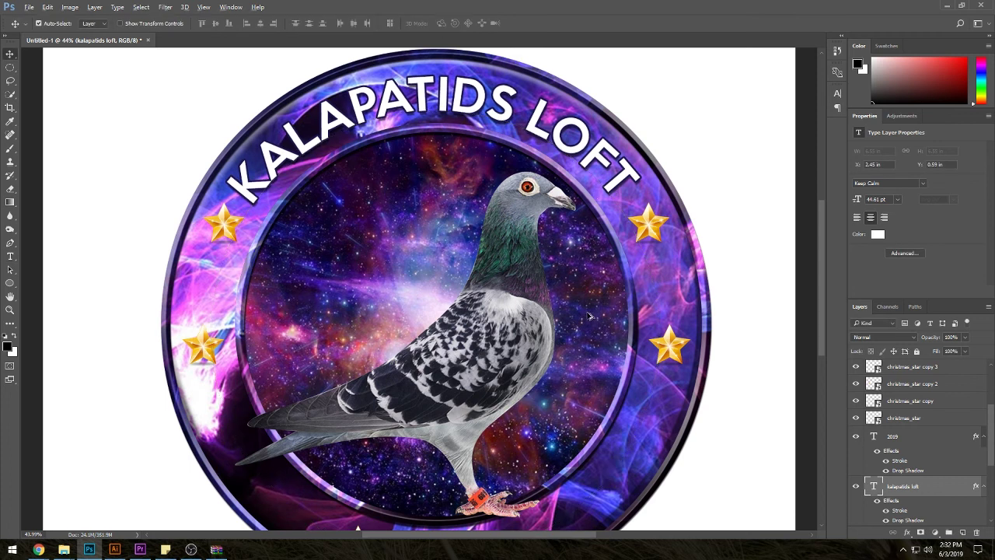
scroll(591, 330, "down", 2)
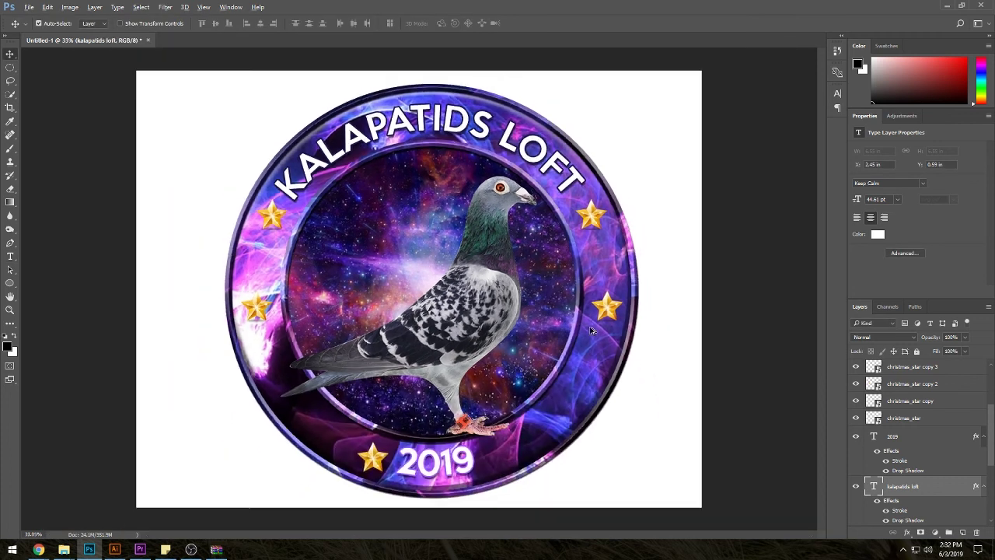
Duplicate the star left of 2019 onto the year's right side
scroll(567, 365, "down", 1)
scroll(544, 400, "down", 1)
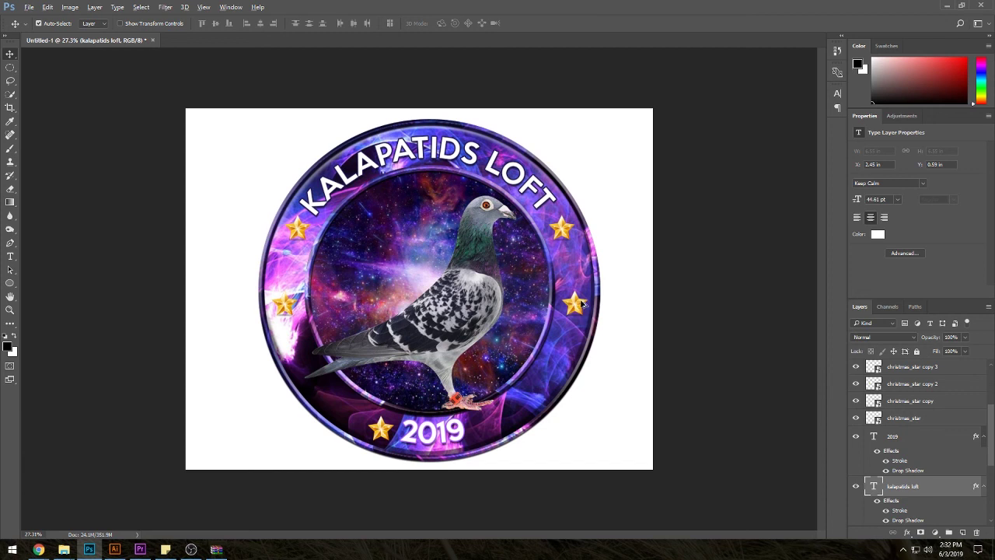
left_click_drag(415, 434, 492, 435)
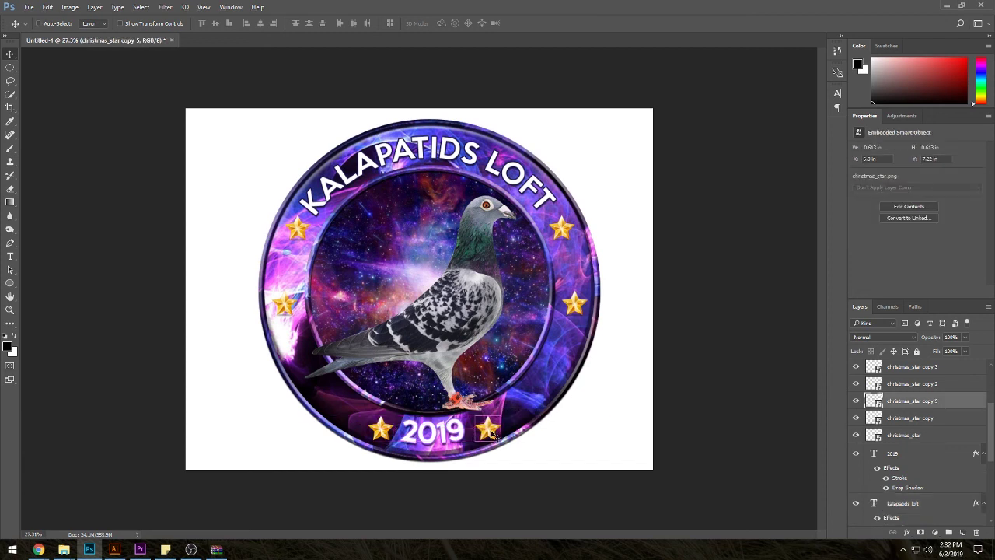
scroll(491, 433, "up", 1)
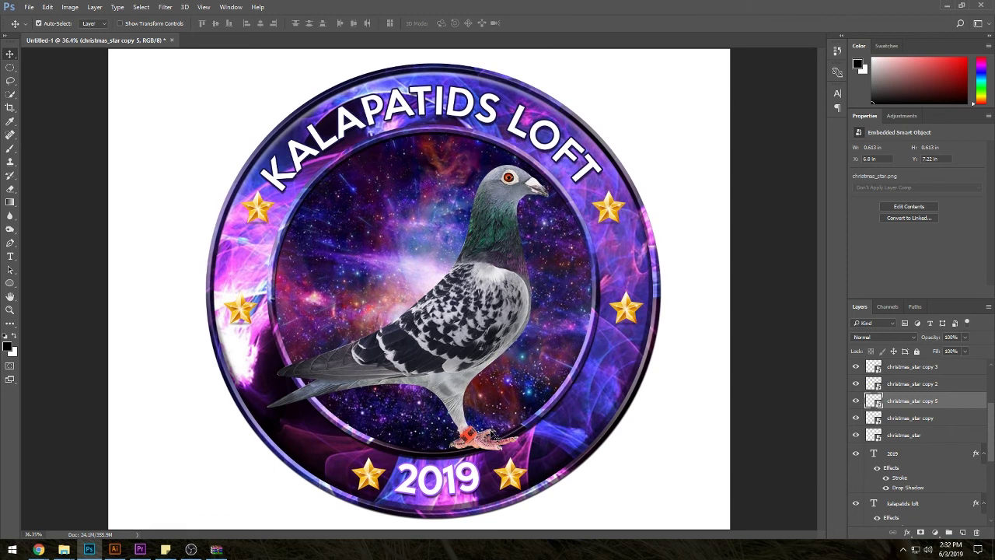